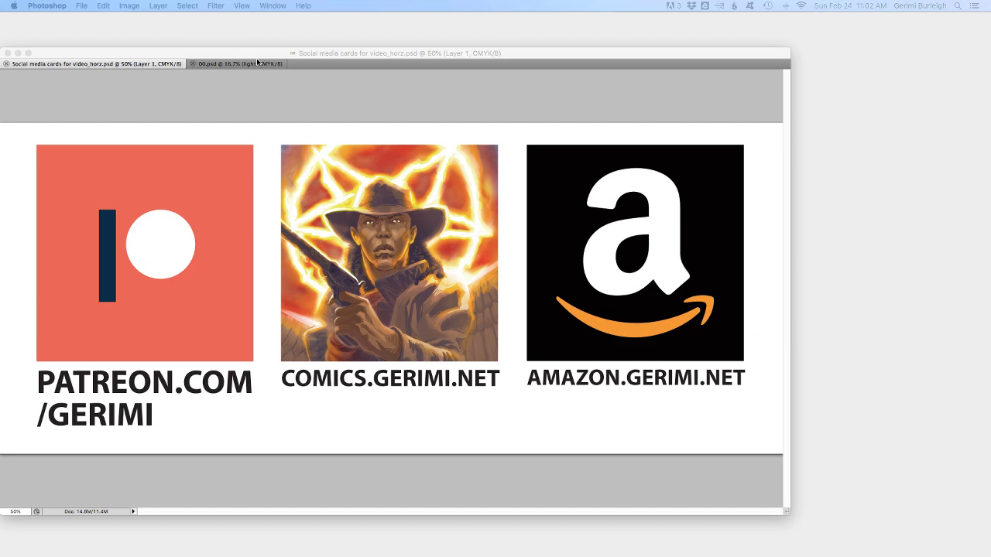
# Show the 00.psd artwork with the interface panels visible, and switch to Illustrator's MStar07_12_rev.ai document.
pyautogui.press('Tab')
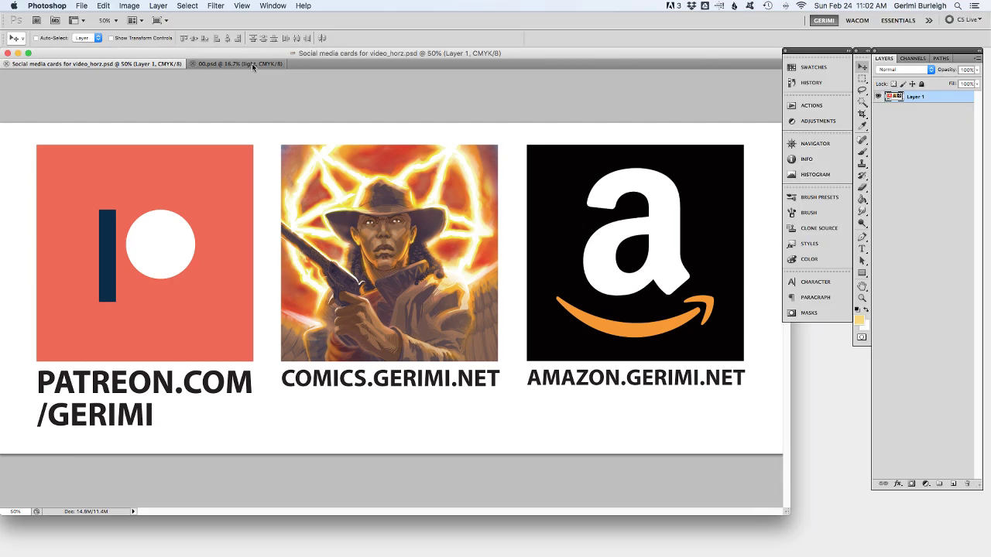
pyautogui.click(252, 65)
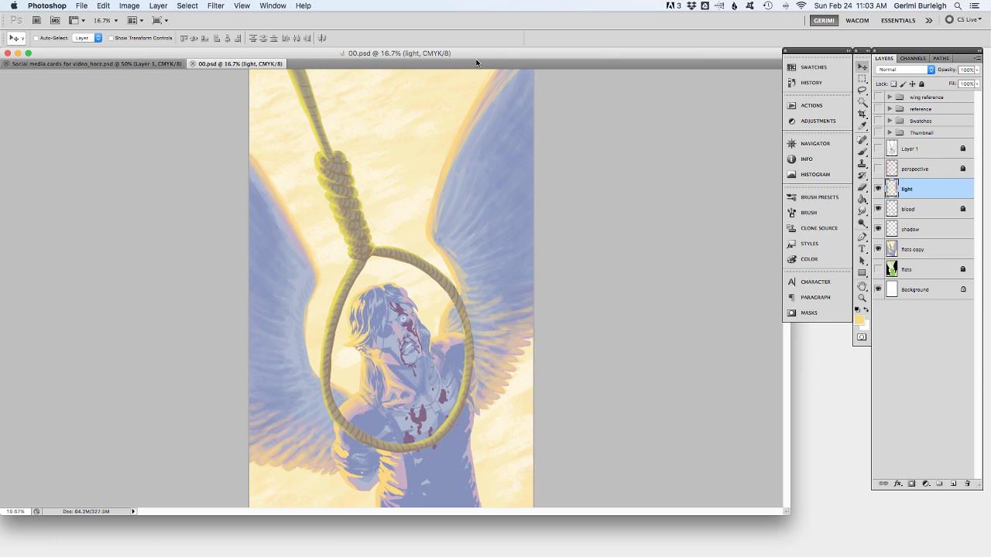
pyautogui.press('super+Tab')
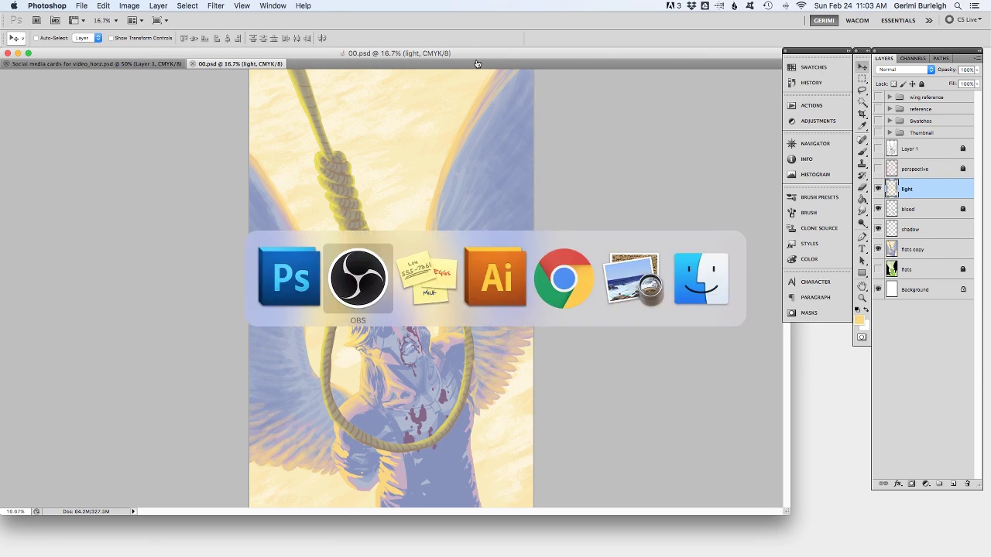
pyautogui.press('super+Tab')
pyautogui.press('super+Tab')
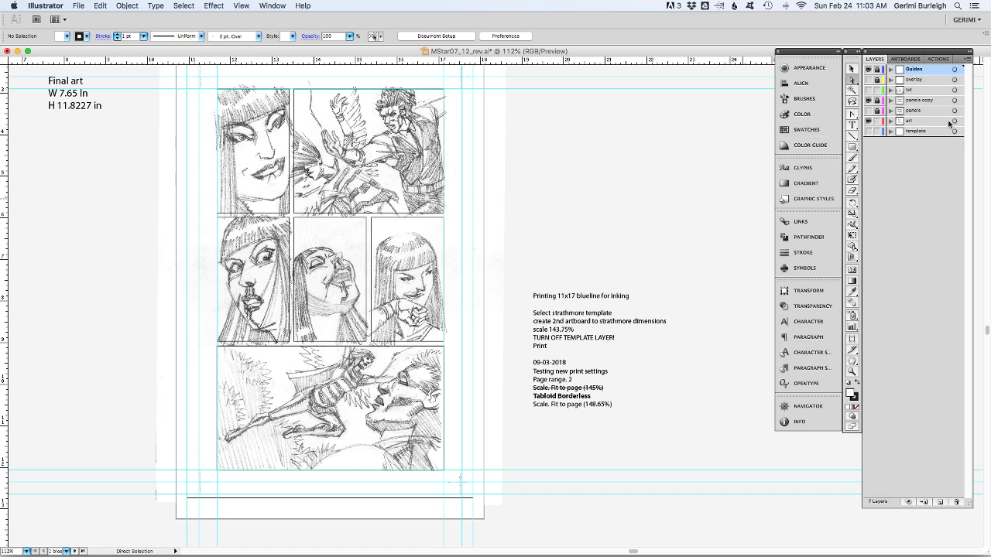
# Toggle the art, panels copy and txt layers to review the page's pencils, panel borders and lettering.
pyautogui.click(868, 121)
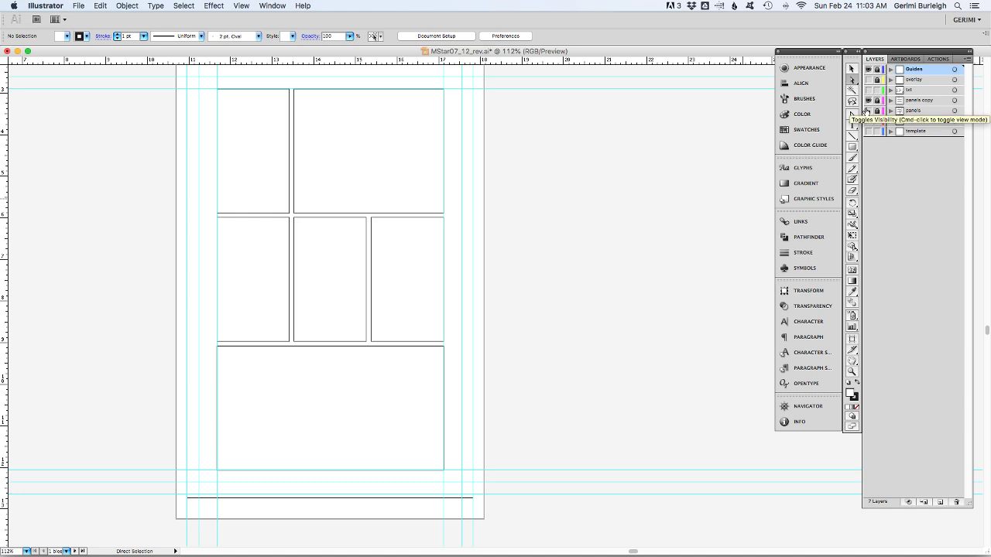
pyautogui.click(867, 101)
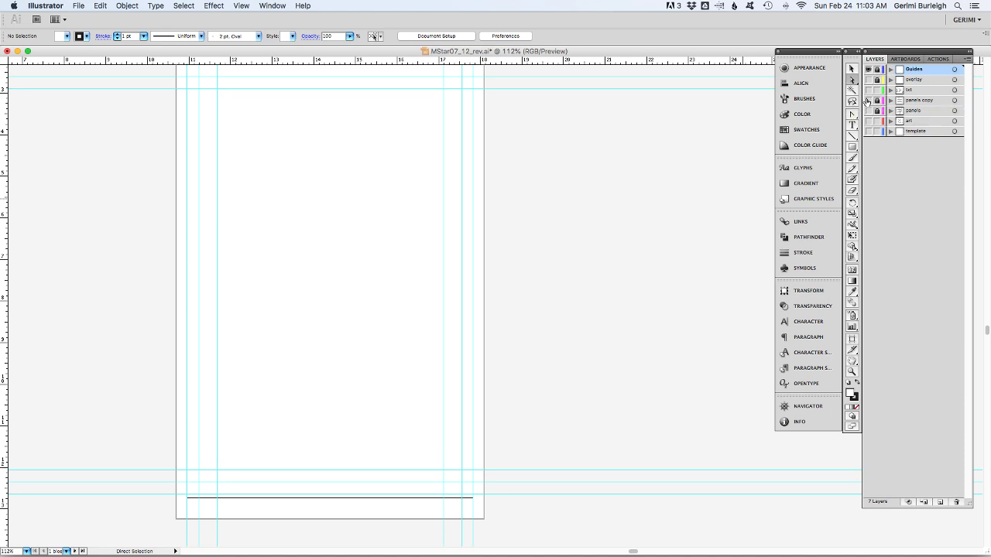
pyautogui.click(867, 101)
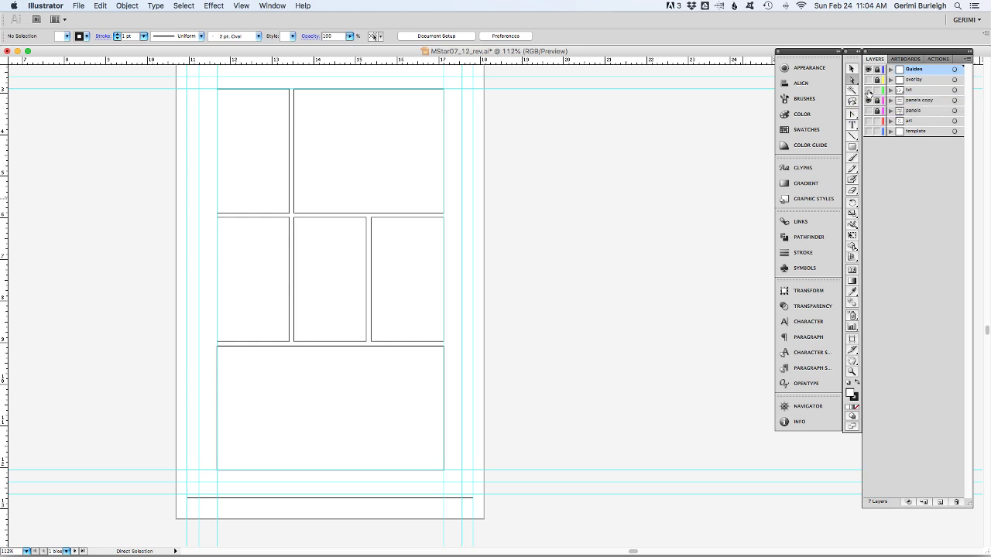
pyautogui.click(868, 90)
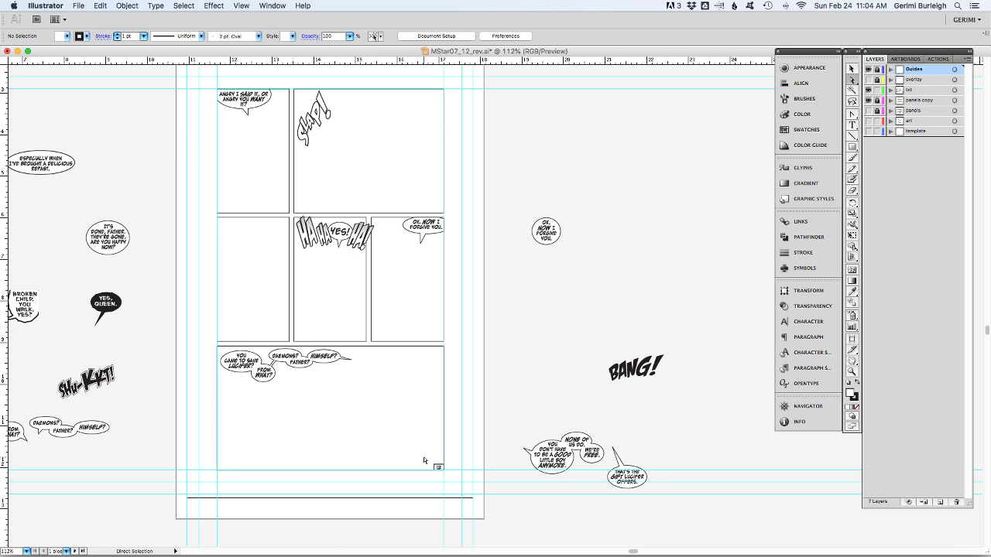
pyautogui.click(868, 122)
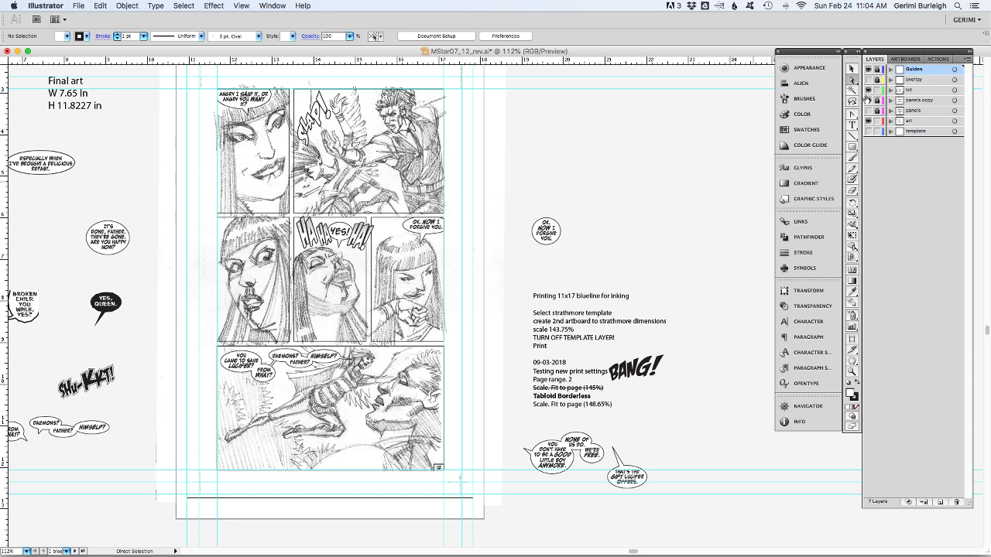
pyautogui.click(868, 90)
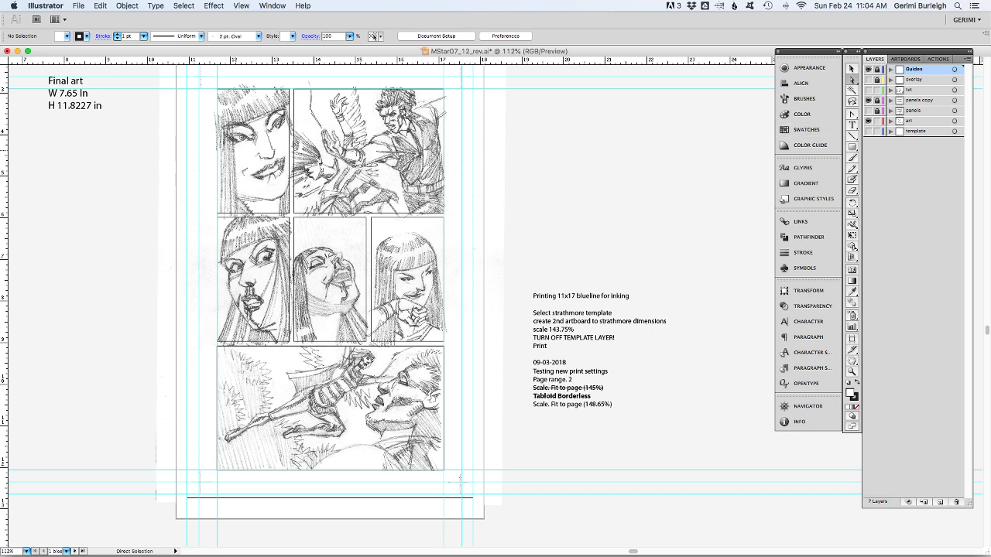
# Place 12.psd from the Chapter 07 PSD folder as a linked file on the art layer.
pyautogui.click(953, 122)
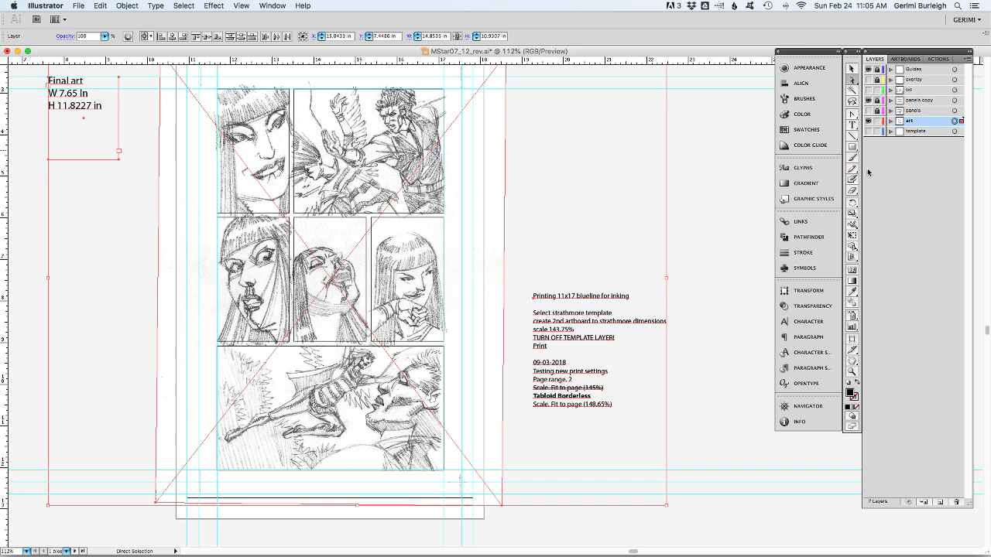
pyautogui.click(687, 176)
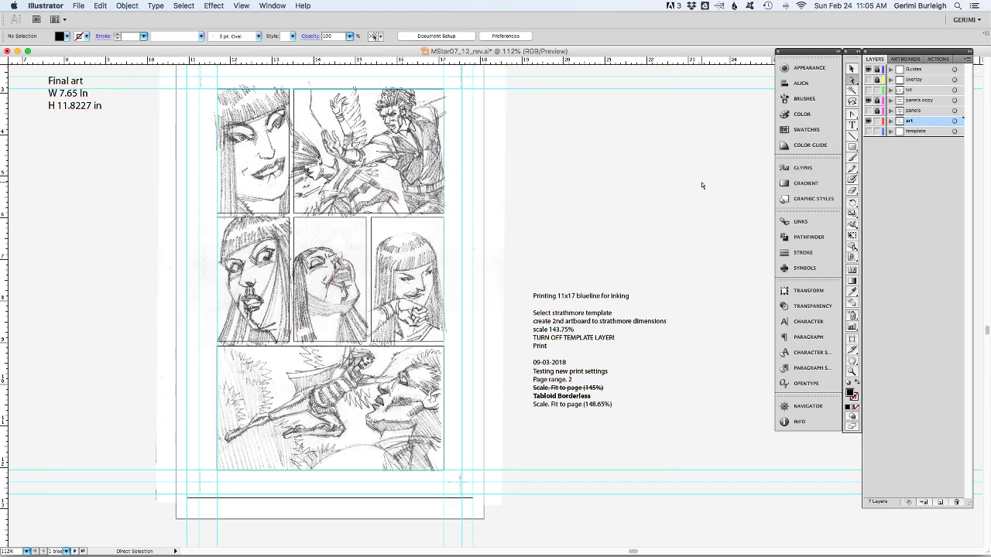
pyautogui.press('super+shift+p')
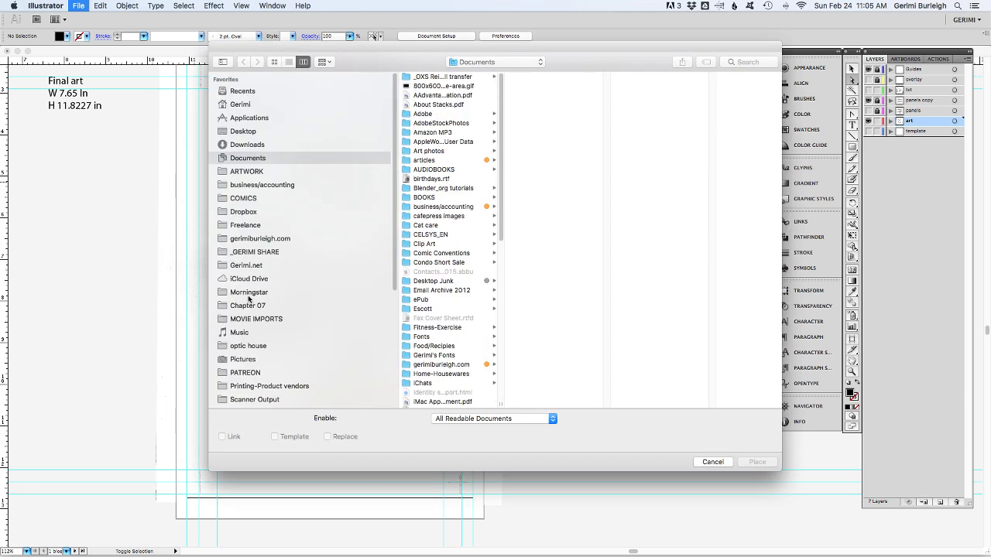
pyautogui.click(248, 306)
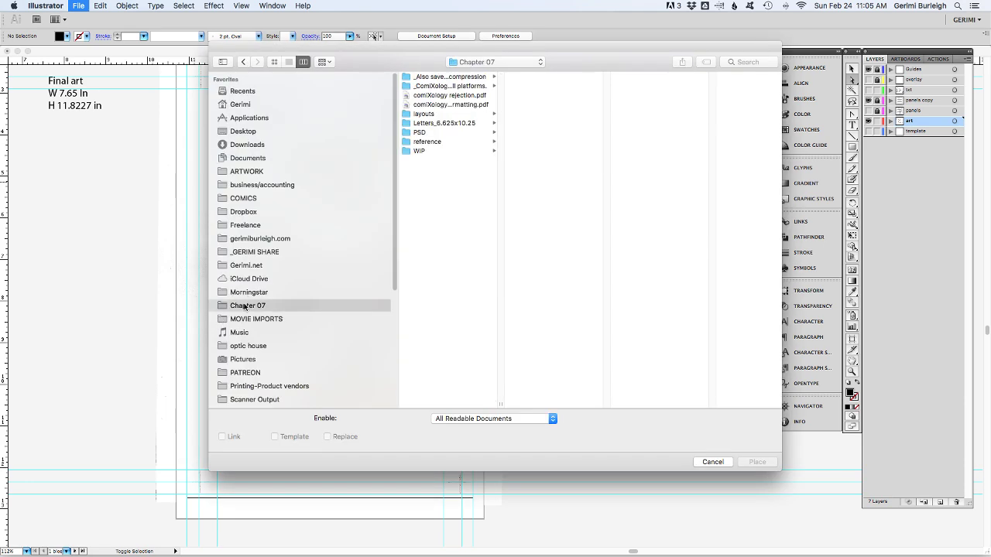
pyautogui.click(423, 133)
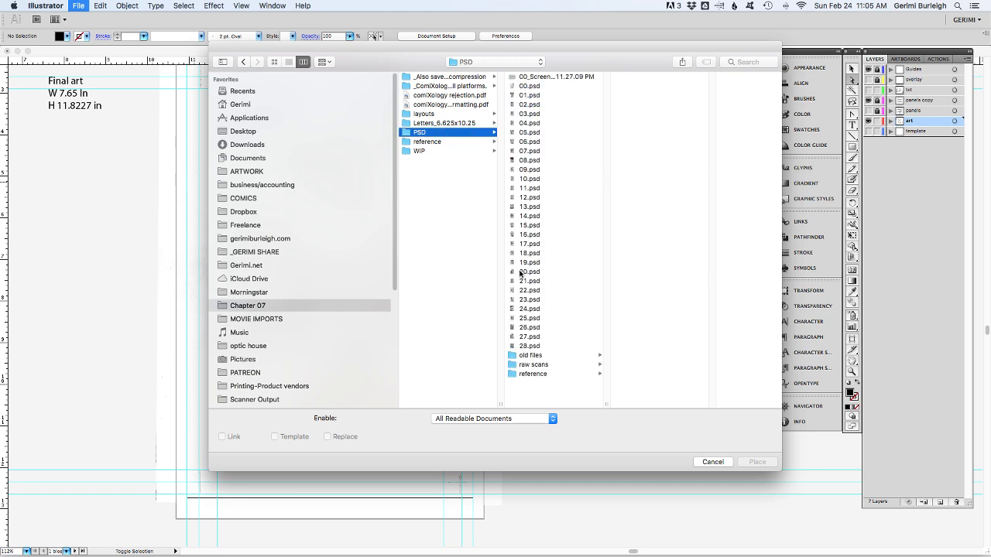
pyautogui.click(529, 198)
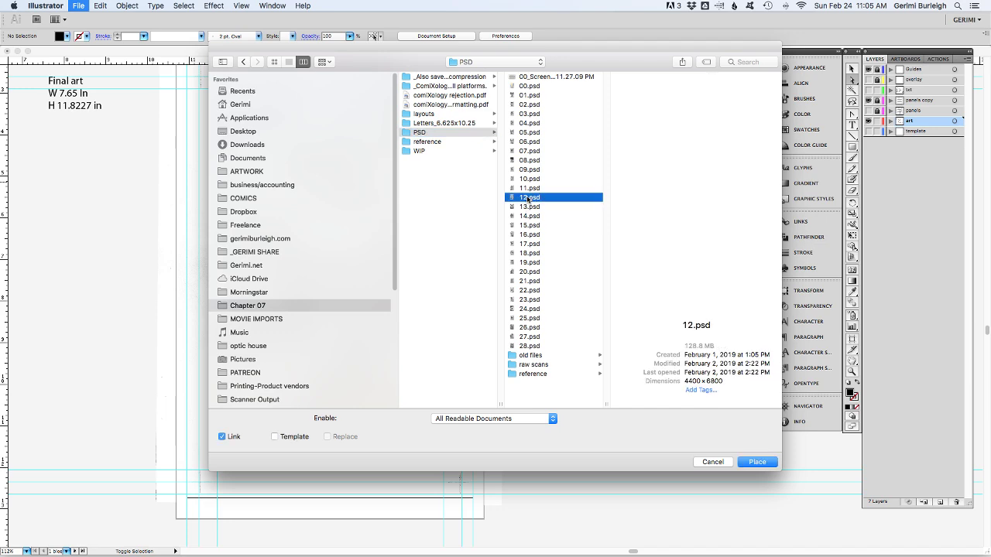
pyautogui.doubleClick(529, 198)
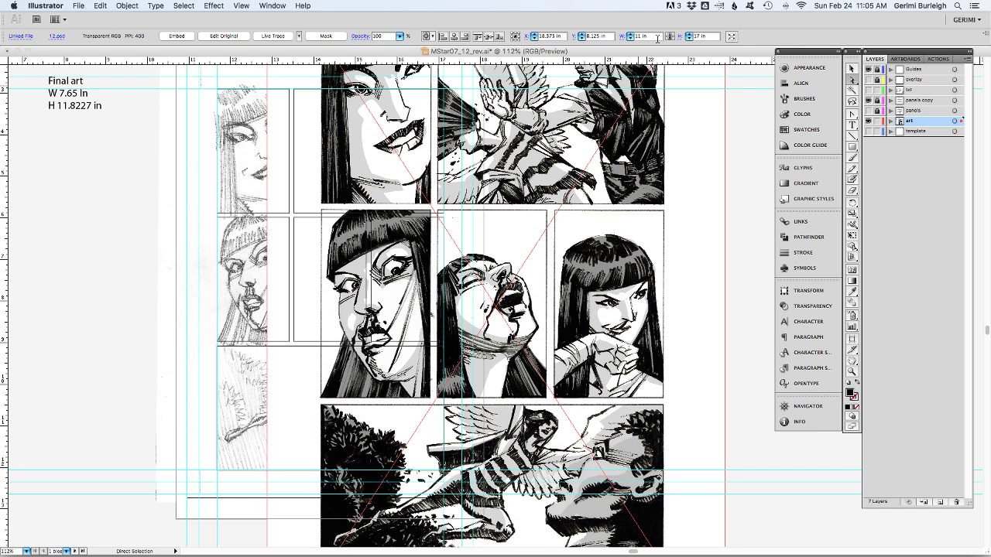
# Scale the placed art to a width of 7.4 in and move it over the page's pencilled panels.
pyautogui.click(641, 36)
pyautogui.write('7.4')
pyautogui.press('Return')
pyautogui.press('v')
pyautogui.moveTo(623, 205); pyautogui.dragTo(469, 170)
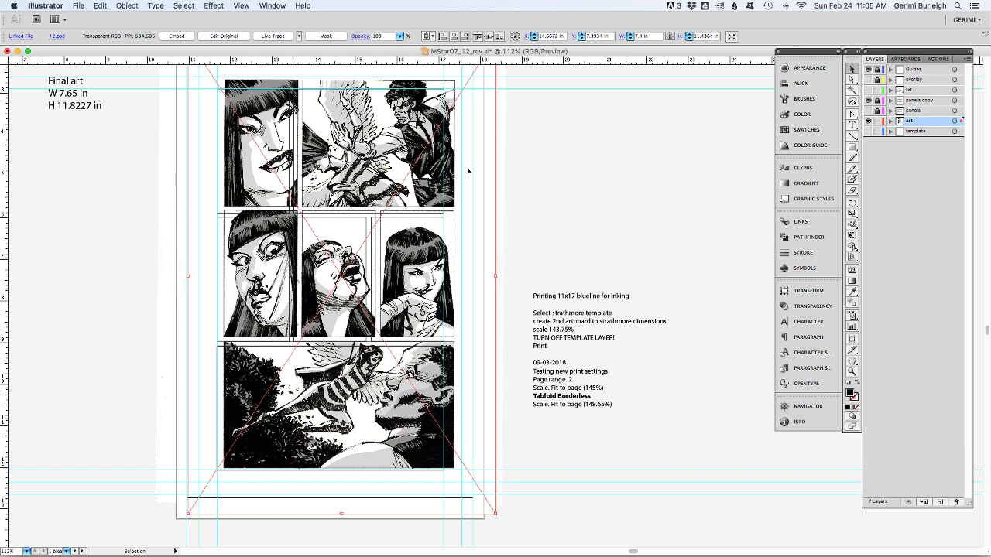
# Nudge the placed art down and left until its top-left panel meets the page guides.
pyautogui.press('Down')
pyautogui.press('Down')
pyautogui.press('Down')
pyautogui.press('Down')
pyautogui.press('Down')
pyautogui.press('Down')
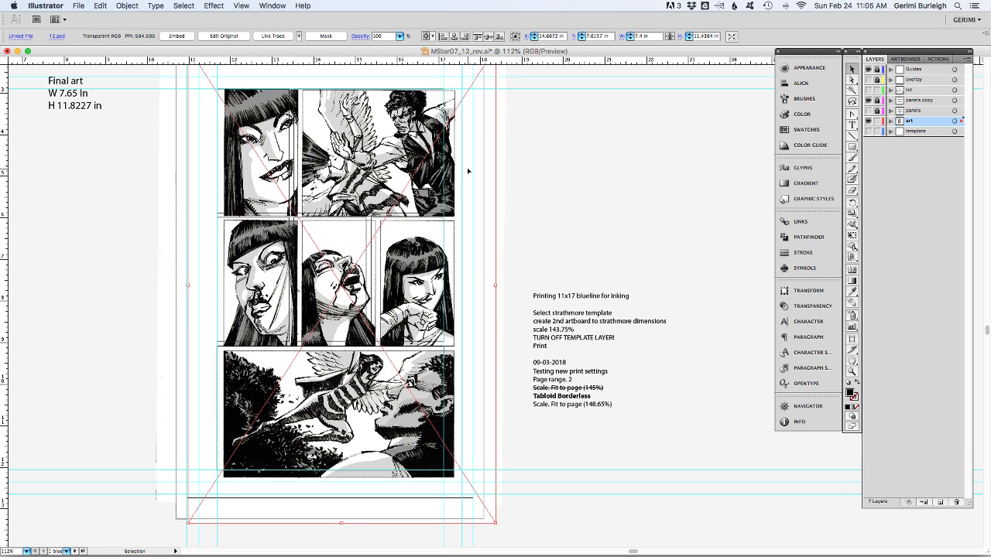
pyautogui.press('Left')
pyautogui.press('Left')
pyautogui.press('Left')
pyautogui.press('Left')
pyautogui.press('Left')
pyautogui.press('Left')
pyautogui.press('Left')
pyautogui.press('Left')
pyautogui.press('Left')
pyautogui.press('Left')
pyautogui.press('Left')
pyautogui.press('Left')
pyautogui.press('Left')
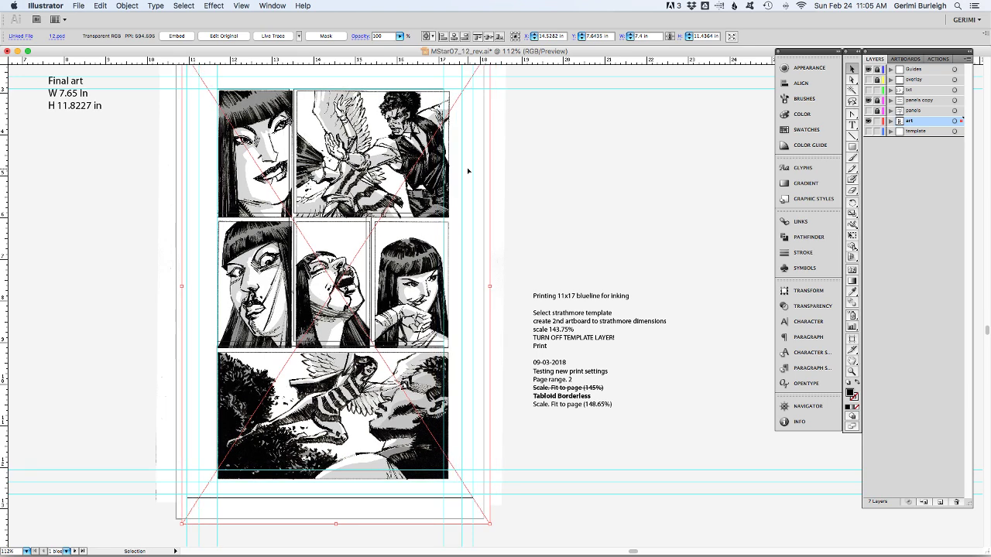
pyautogui.press('Up')
pyautogui.press('Up')
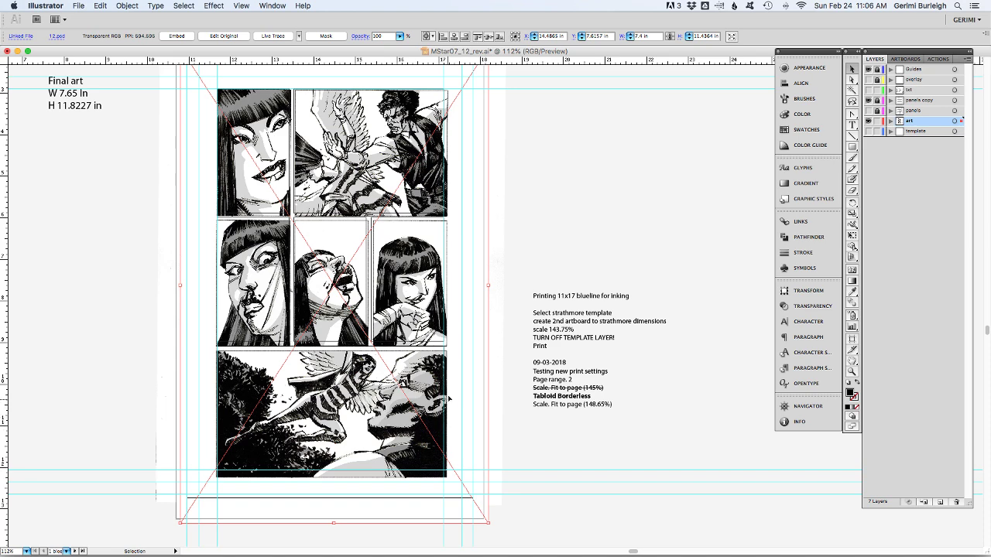
# Compare the placed art with the vector panel borders up close and hide the panels copy layer.
pyautogui.press('super+equal')
pyautogui.press('super+equal')
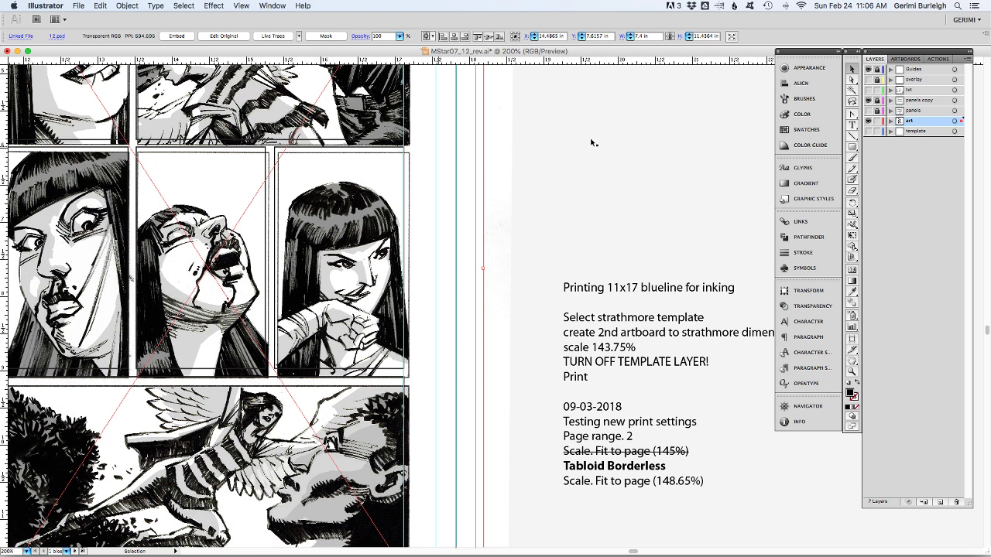
pyautogui.click(868, 101)
pyautogui.click(869, 101)
pyautogui.click(868, 101)
pyautogui.click(869, 100)
pyautogui.click(868, 101)
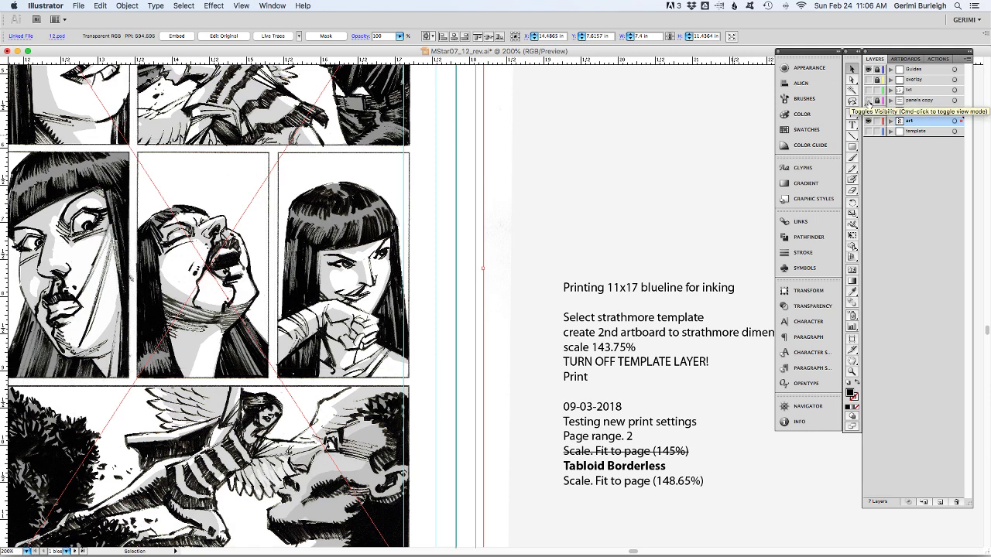
# Fine-tune the placed art's position so its top-left panel corner sits on the guide intersection.
pyautogui.press('super+0')
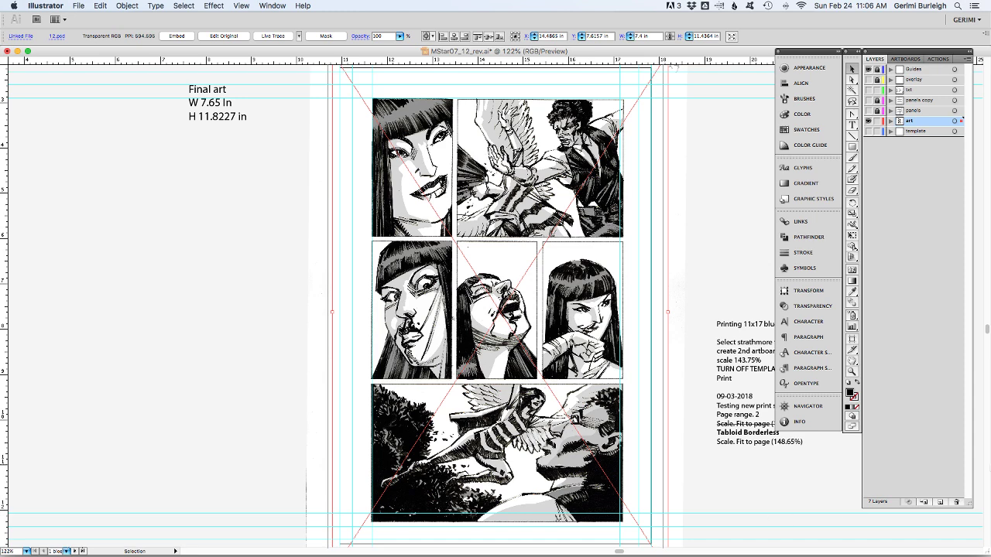
pyautogui.press('Up')
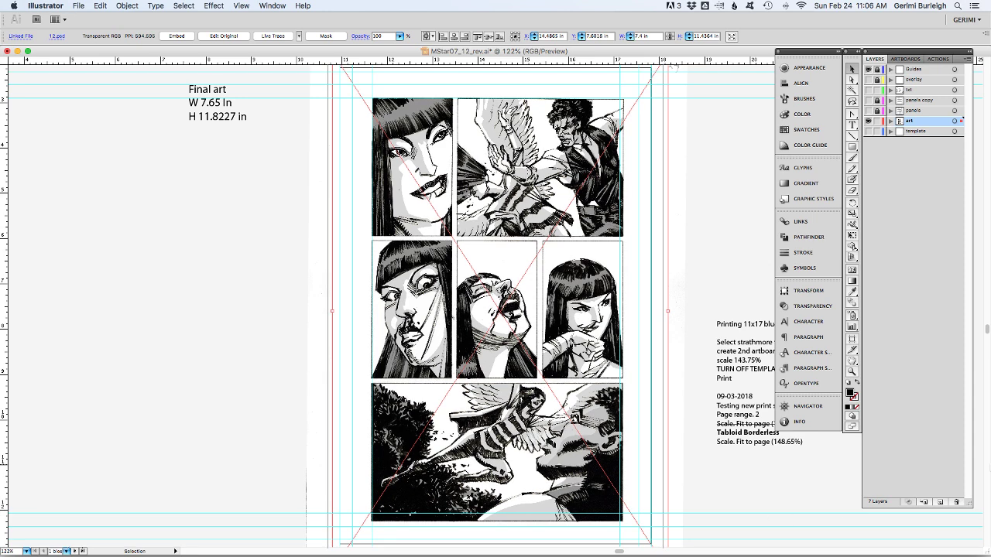
pyautogui.press('Up')
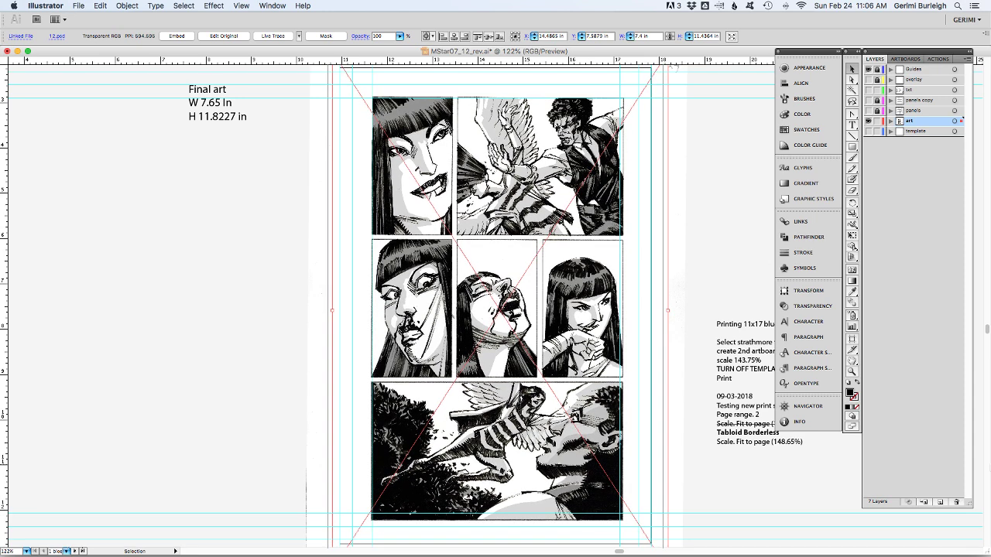
pyautogui.press('Down')
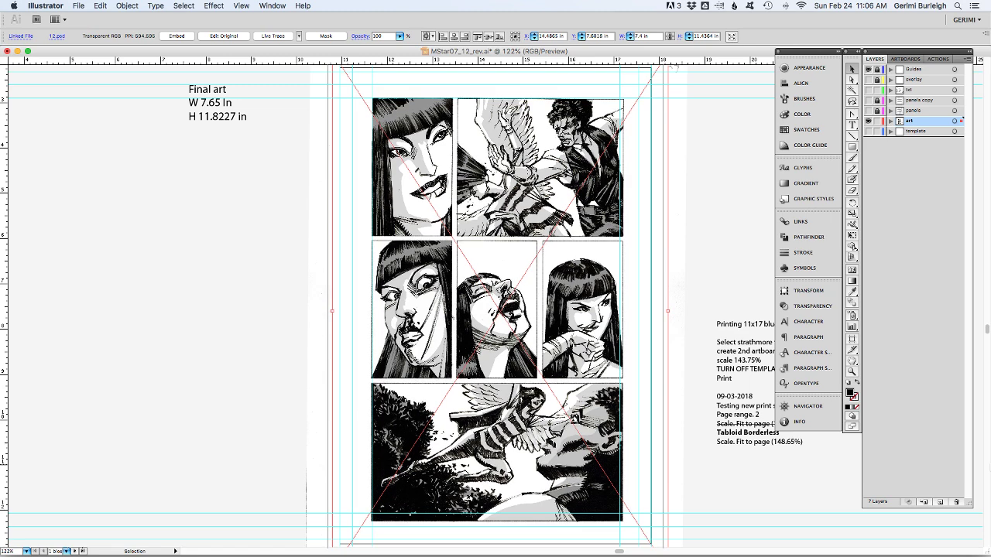
pyautogui.press('z')
pyautogui.moveTo(367, 91); pyautogui.dragTo(381, 107)
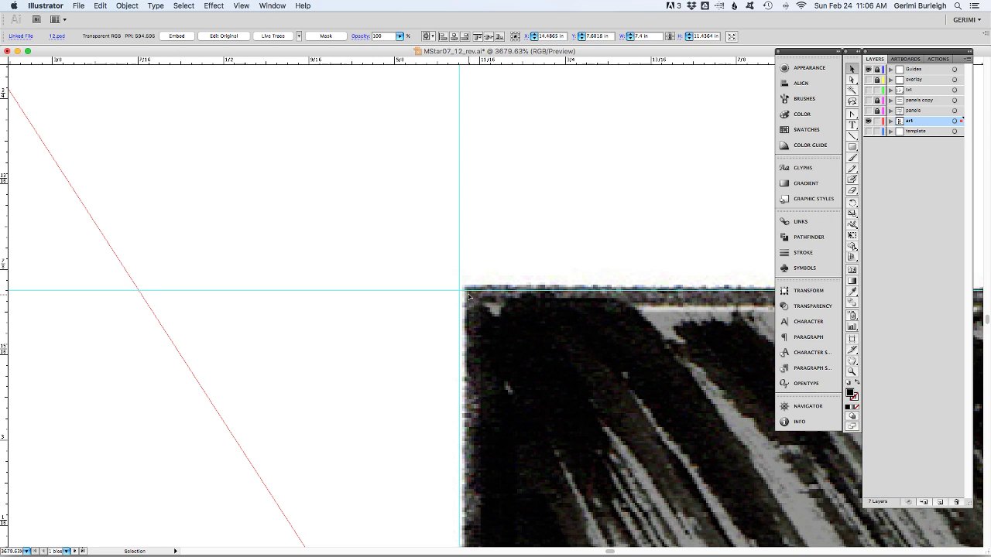
pyautogui.moveTo(469, 295)
pyautogui.mouseDown()
pyautogui.moveTo(467, 305)
pyautogui.moveTo(464, 296)
pyautogui.mouseUp()
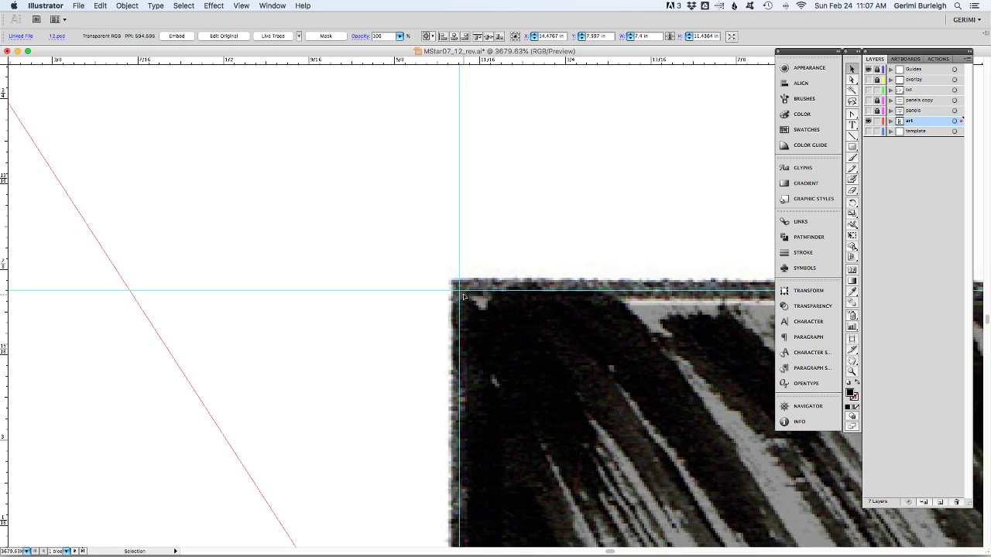
# Rotate the placed art slightly so the top-right panel's upper border lines up with the horizontal guide.
pyautogui.press('r')
pyautogui.press('v')
pyautogui.press('super+0')
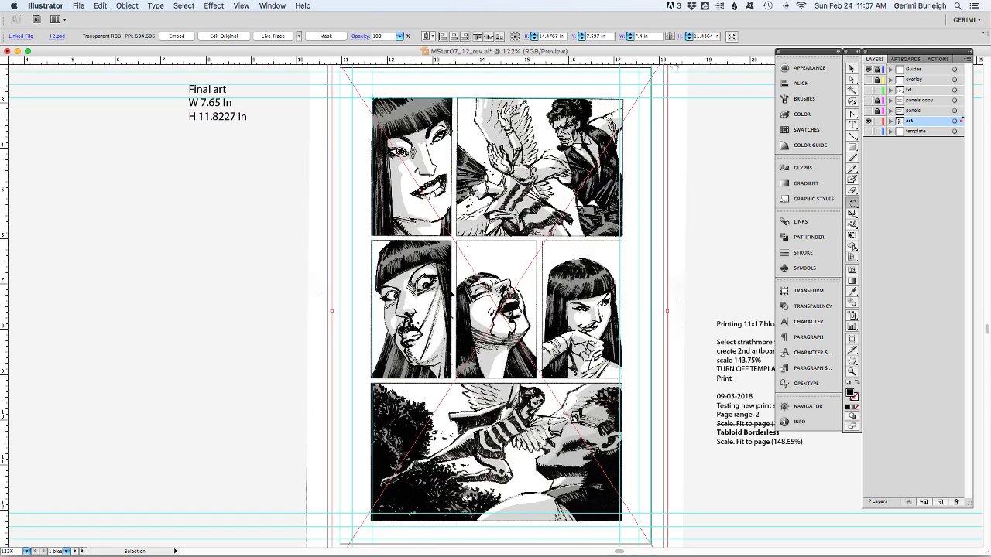
pyautogui.press('z')
pyautogui.moveTo(608, 92); pyautogui.dragTo(634, 110)
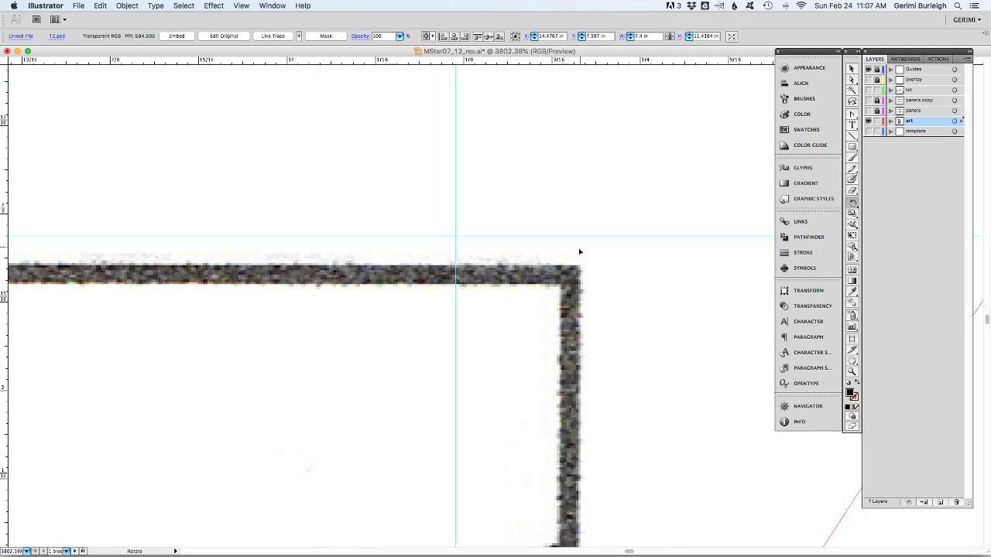
pyautogui.moveTo(579, 251); pyautogui.dragTo(579, 234)
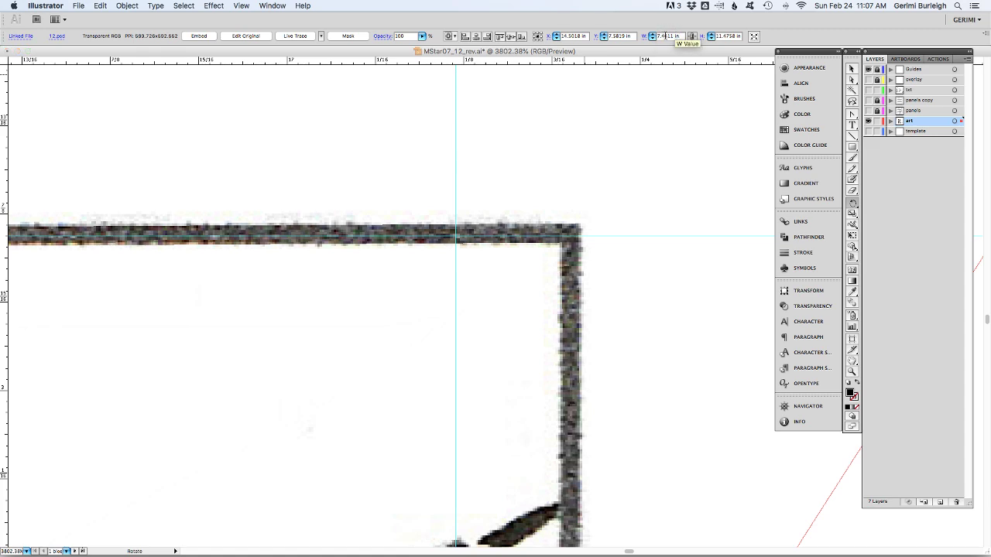
# Try a width of 7.4 in for the rotated art.
pyautogui.click(666, 37)
pyautogui.write('7.4')
pyautogui.press('Return')
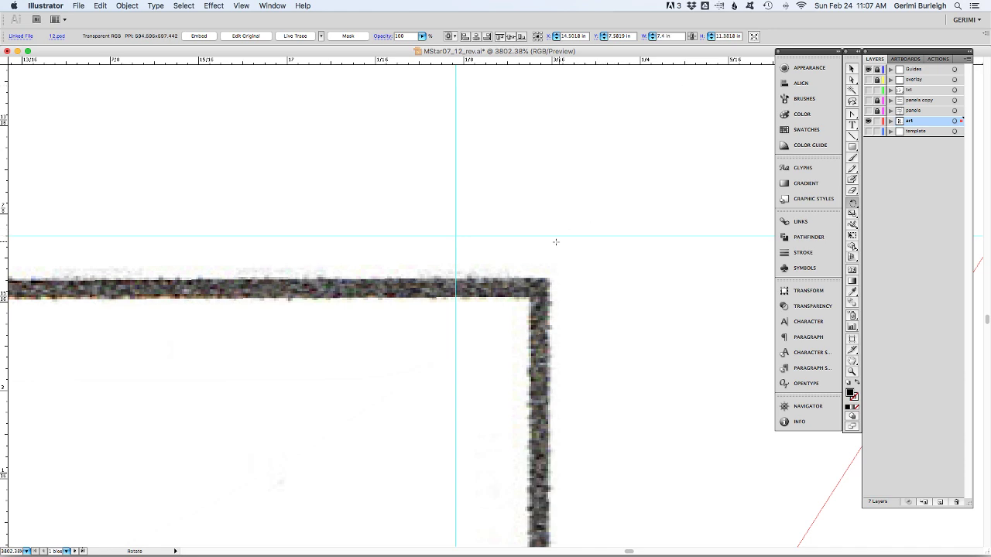
# Set the placed art's width to 7.3 in, keeping its proportions.
pyautogui.press('v')
pyautogui.click(660, 36)
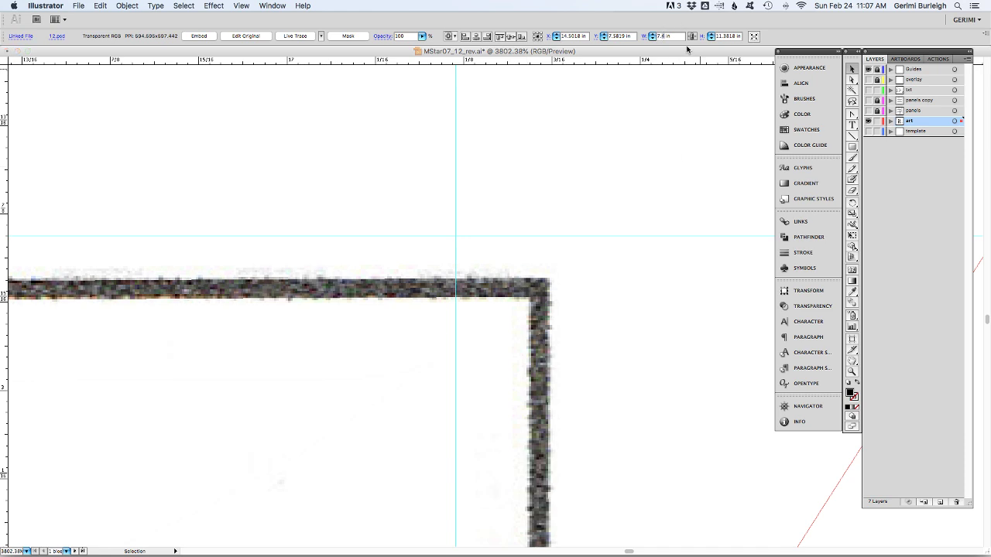
pyautogui.press('BackSpace')
pyautogui.write('3')
pyautogui.press('Return')
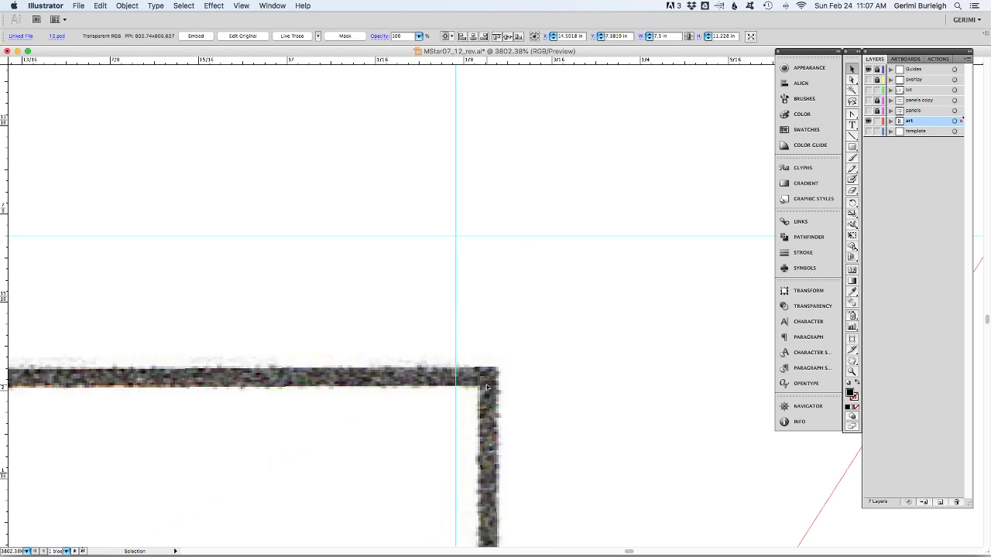
# Move the placed art so the outer corner of its top-right panel sits on the guide intersection.
pyautogui.moveTo(488, 383); pyautogui.dragTo(456, 238)
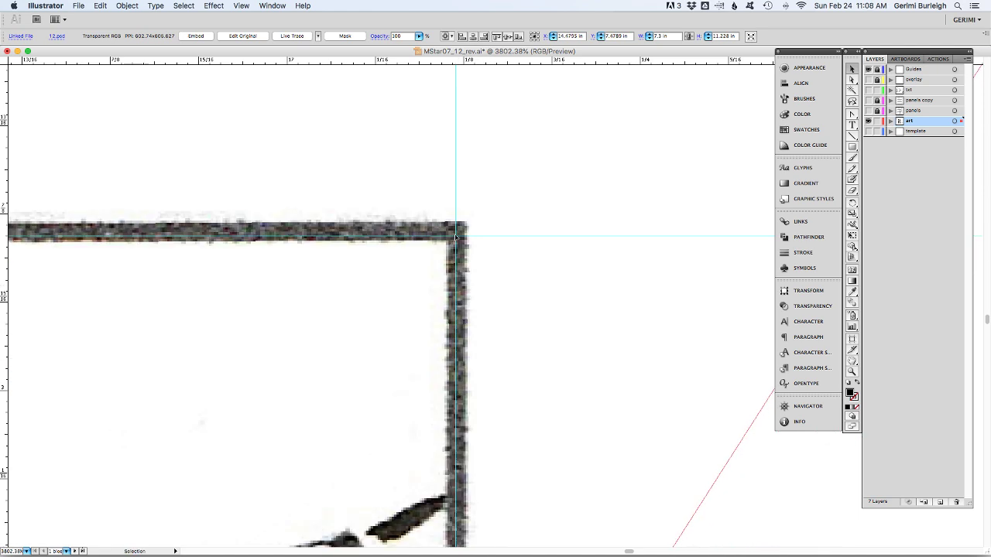
pyautogui.press('super+0')
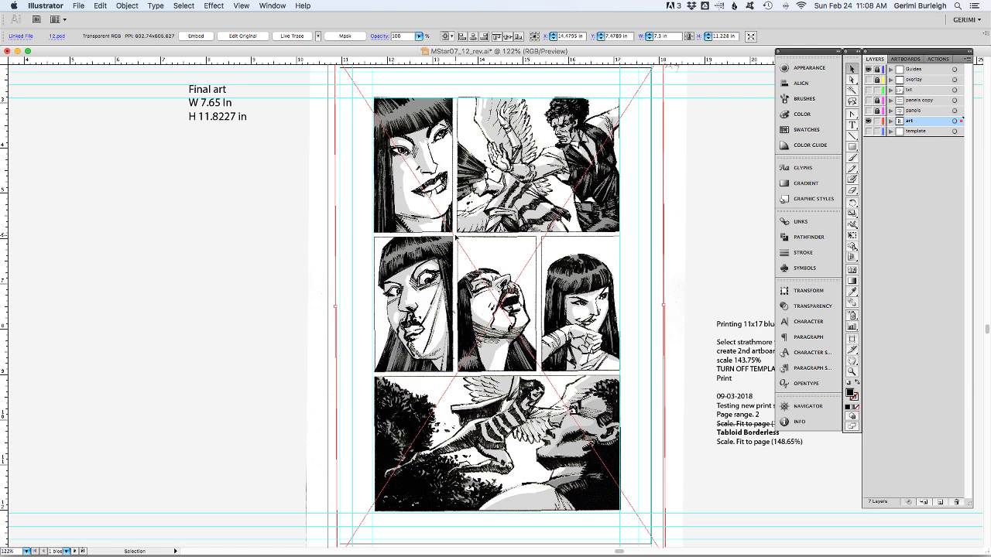
pyautogui.press('super+Tab')
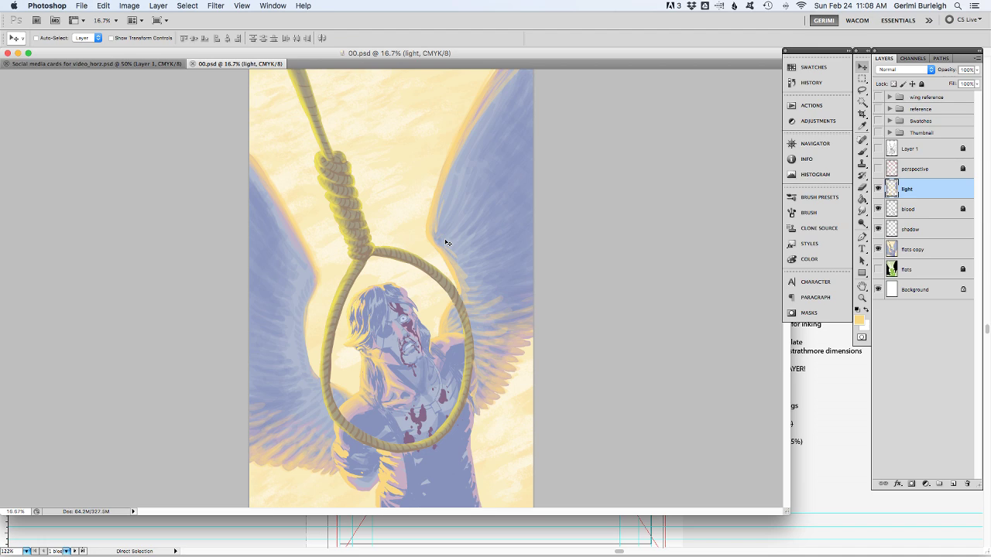
pyautogui.press('super+Tab')
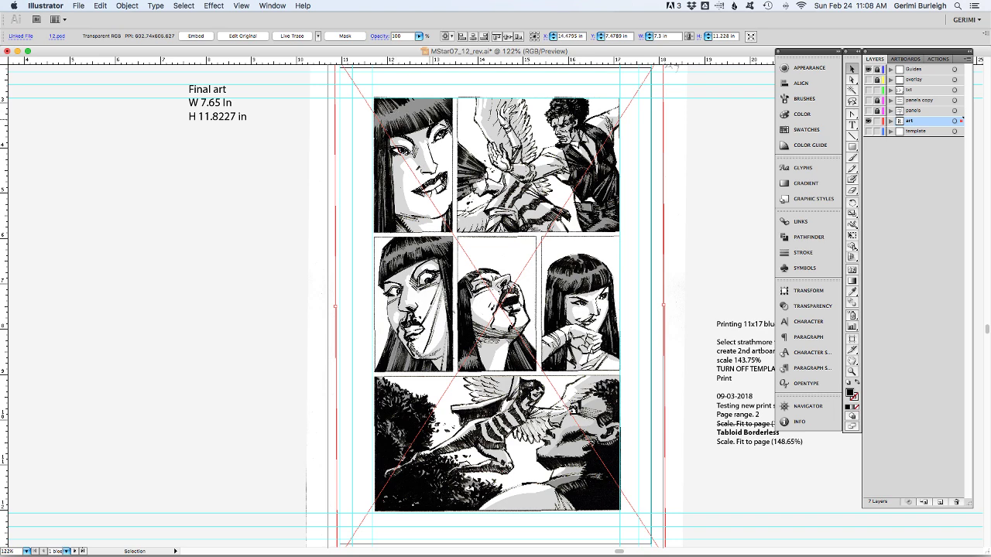
# Shift the placed art slightly left and nudge it so the panels' left edge lines up with the vertical guide.
pyautogui.press('super+equal')
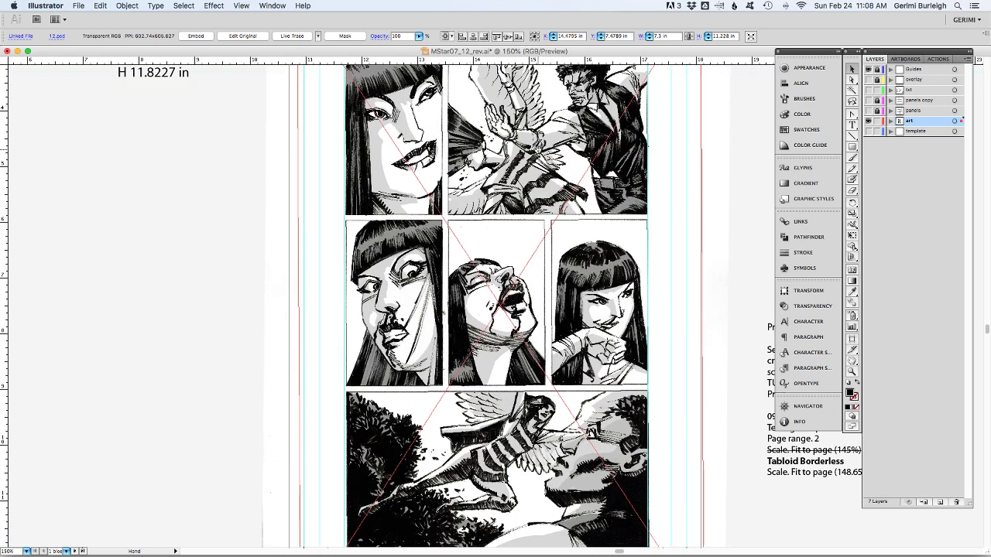
pyautogui.scroll(4, 387, 310)
pyautogui.hscroll(-2, 387, 310)
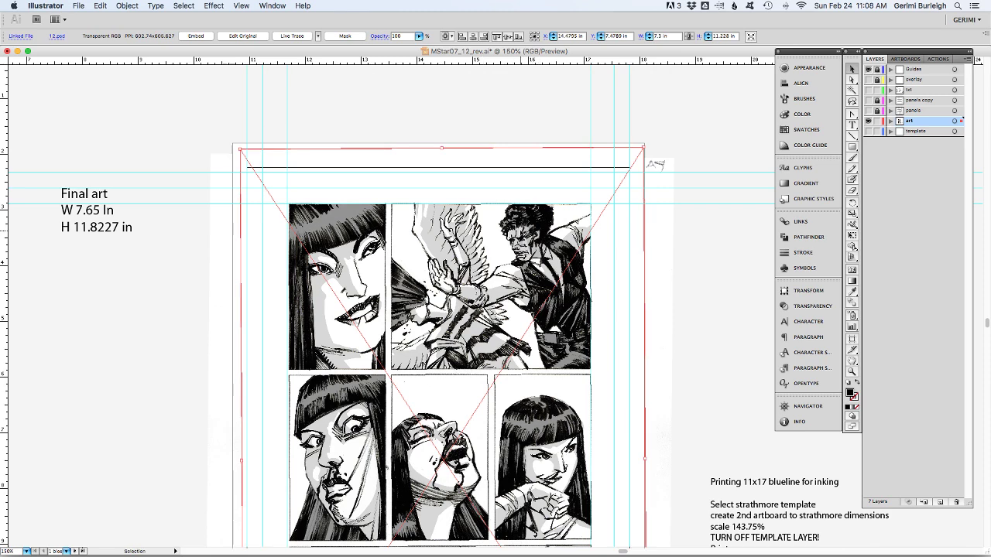
pyautogui.moveTo(525, 232); pyautogui.dragTo(520, 231)
pyautogui.press('Right')
pyautogui.press('Down')
pyautogui.press('Right')
pyautogui.press('Down')
pyautogui.press('Up')
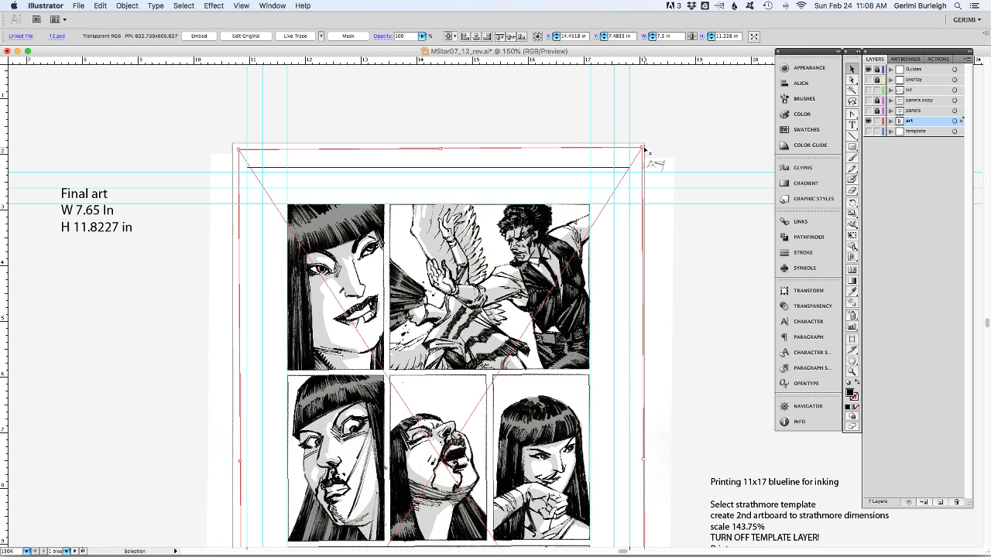
# Open the placed art's width value for editing.
pyautogui.press('super+equal')
pyautogui.press('super+equal')
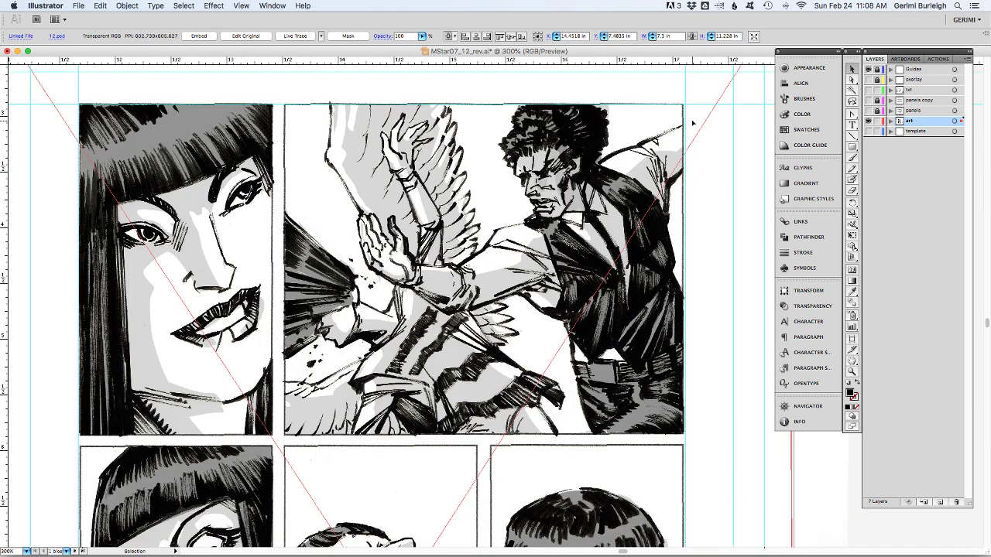
pyautogui.click(662, 38)
# Switch to Photoshop and briefly show the Thumbnail group in 00.psd to compare it with the painting, hiding it again.
pyautogui.press('super+Tab')
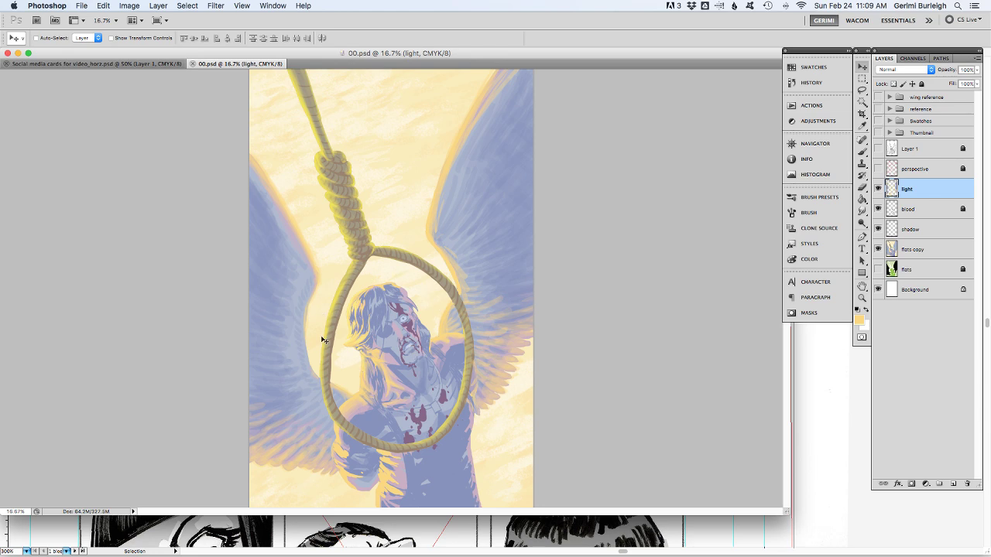
pyautogui.click(878, 133)
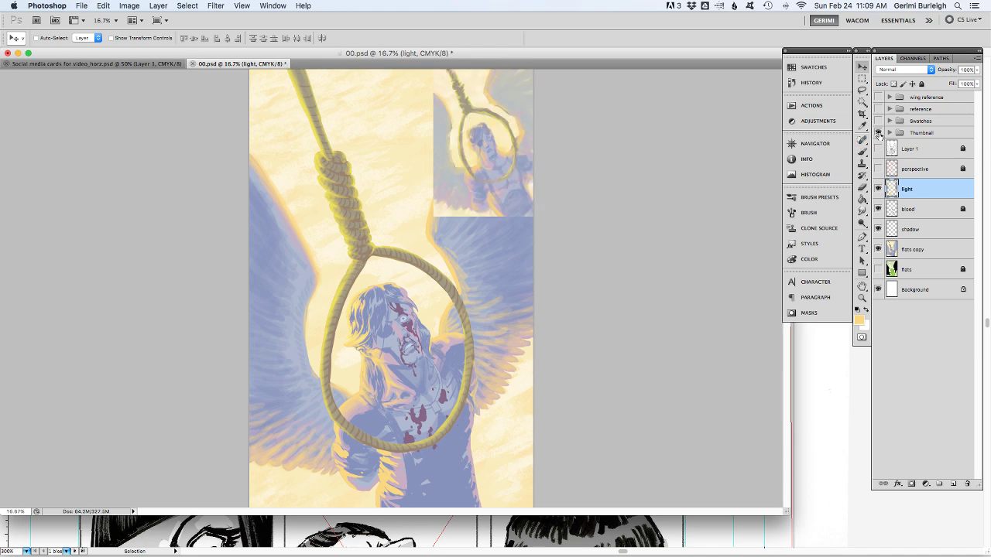
pyautogui.click(878, 133)
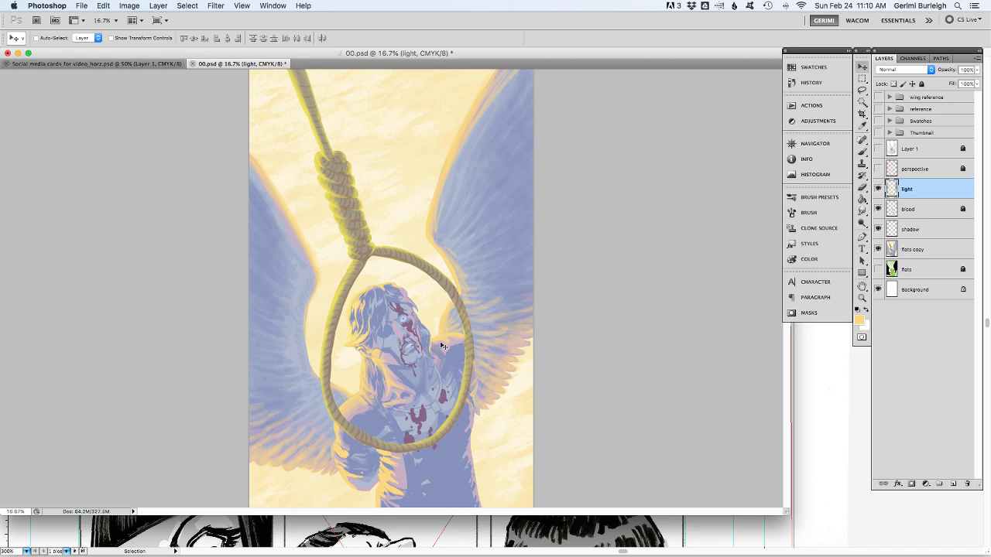
# Show the Layer 1 sketch and add a white-filled layer named wht directly above the perspective layer.
pyautogui.click(878, 149)
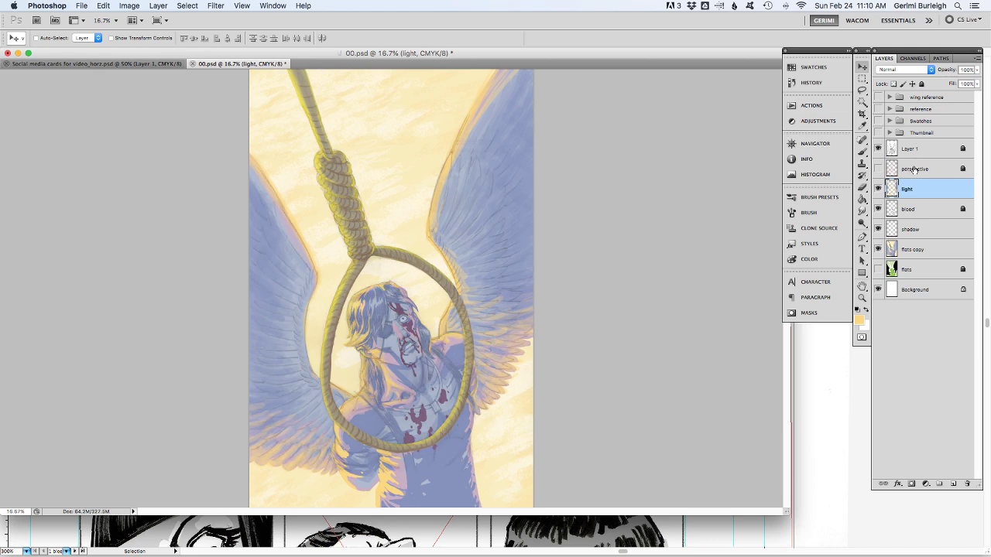
pyautogui.click(916, 169)
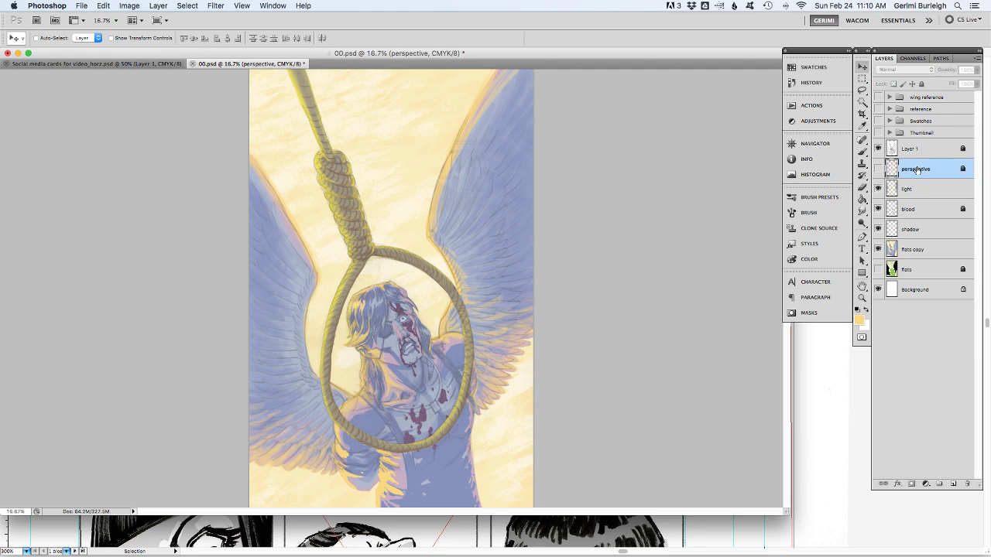
pyautogui.press('super+shift+n')
pyautogui.write('wh')
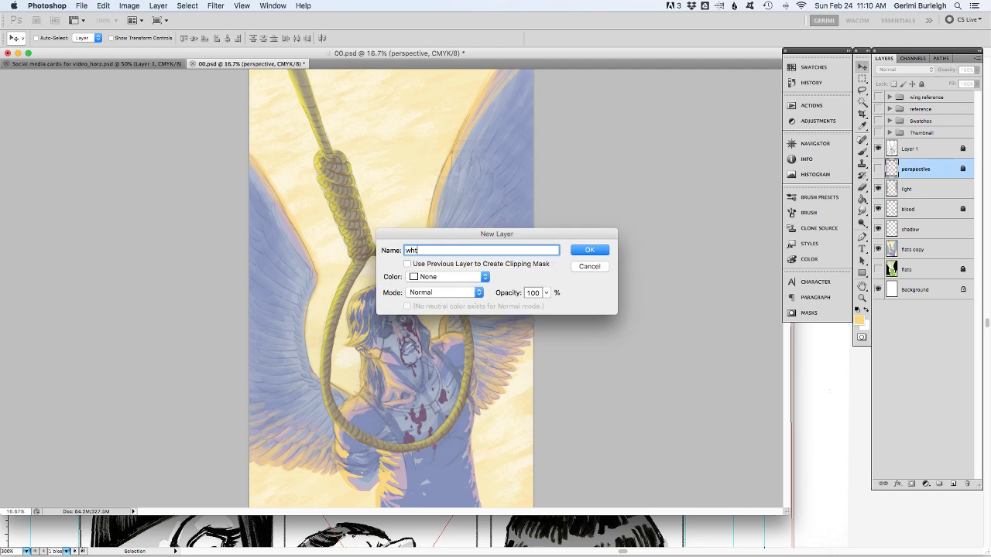
pyautogui.write('t')
pyautogui.press('Return')
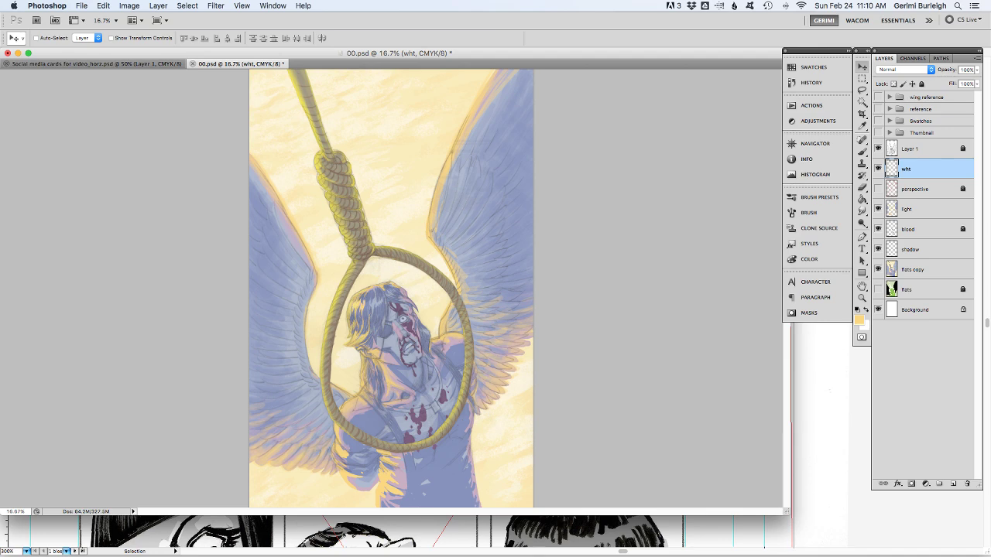
pyautogui.press('super+BackSpace')
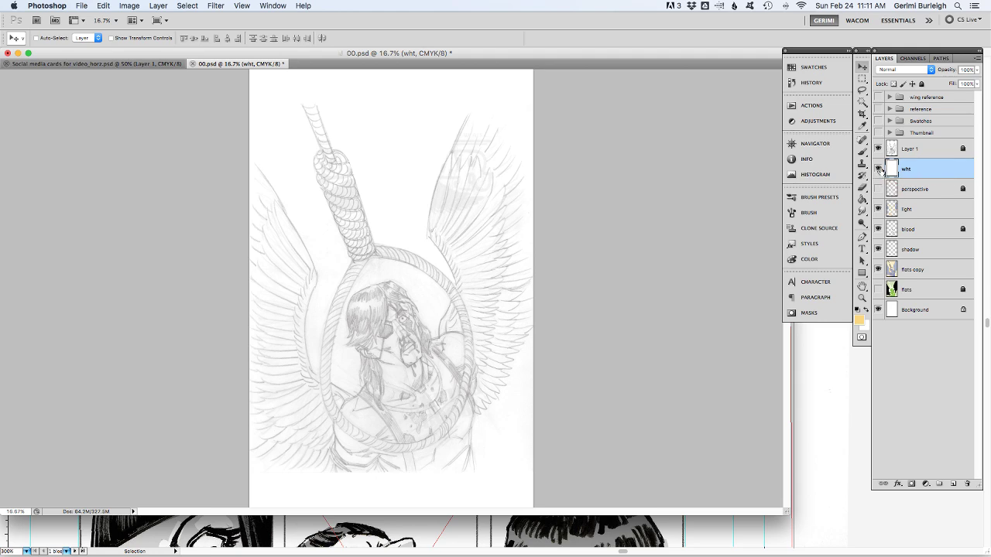
# Hide the wht layer and toggle the Layer 1 sketch to compare, leaving both hidden.
pyautogui.click(877, 169)
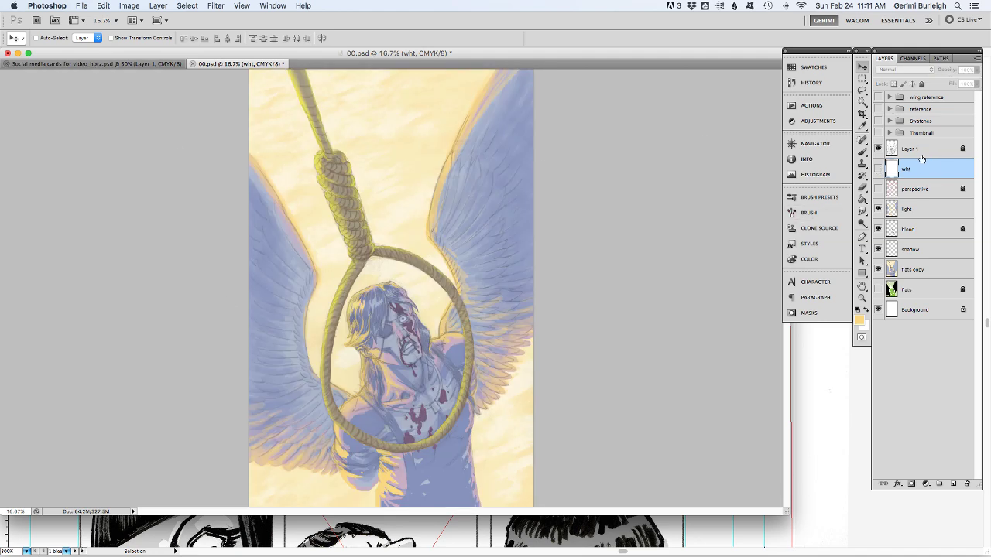
pyautogui.click(878, 149)
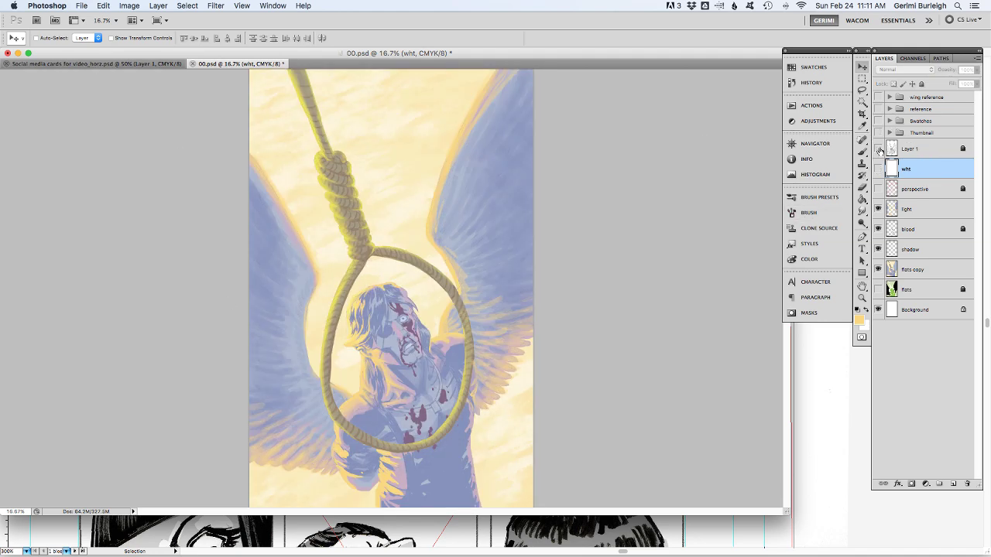
pyautogui.click(878, 149)
pyautogui.click(877, 148)
# Switch back to Illustrator and set the placed art's width to 7.35 in, keeping its proportions.
pyautogui.press('super+Tab')
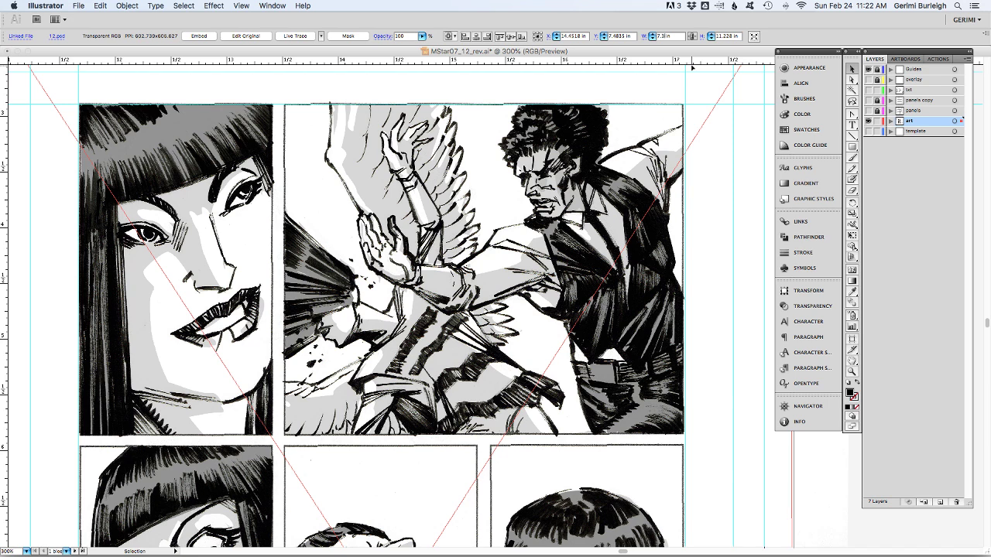
pyautogui.write('5')
pyautogui.press('Return')
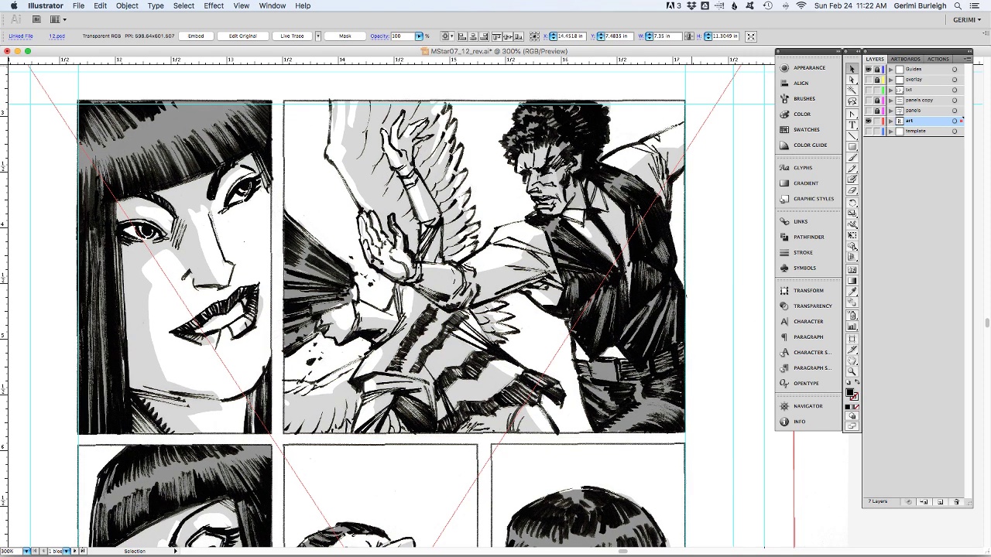
# Nudge the placed art down and slightly right so the top panel borders meet the horizontal guide.
pyautogui.press('Down')
pyautogui.press('Down')
pyautogui.press('Down')
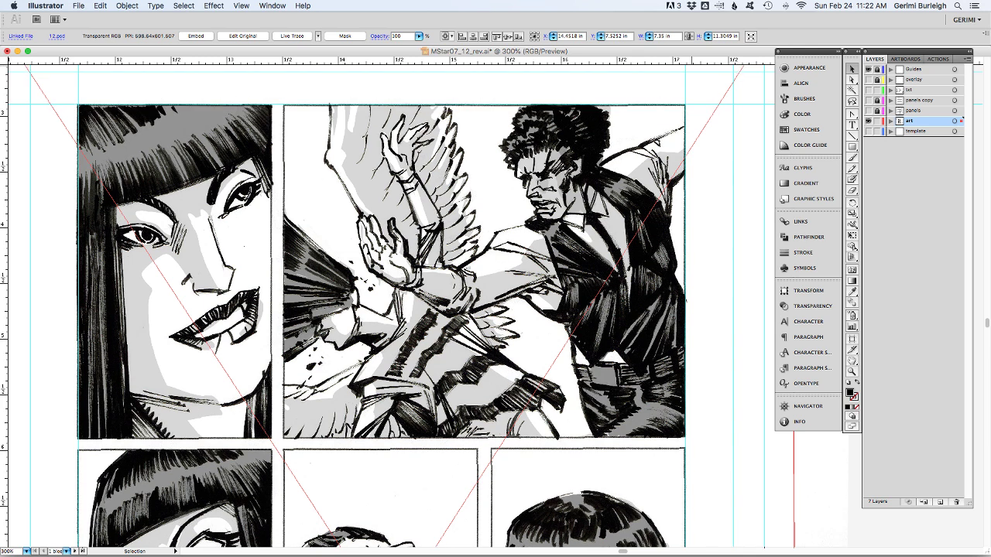
pyautogui.press('Right')
pyautogui.press('Up')
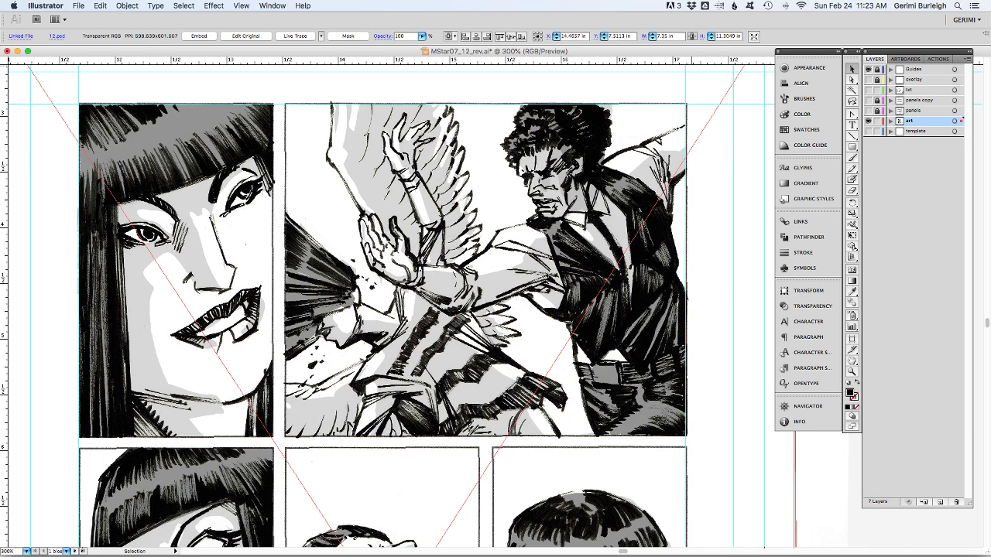
# Check the bottom-left panel corner against the guides and reposition the art so its top-left panel corner sits on the guide intersection.
pyautogui.press('super+0')
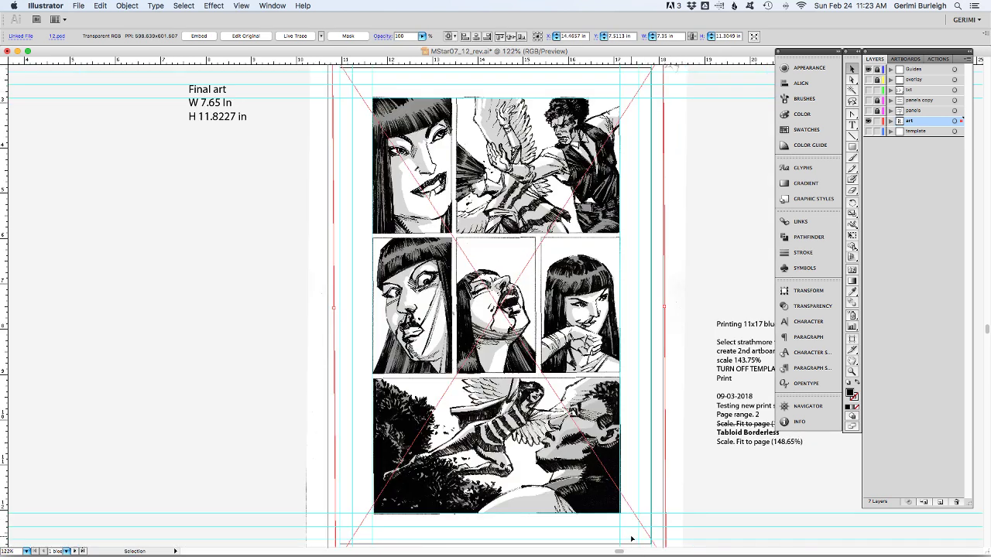
pyautogui.moveTo(361, 505); pyautogui.dragTo(380, 522)
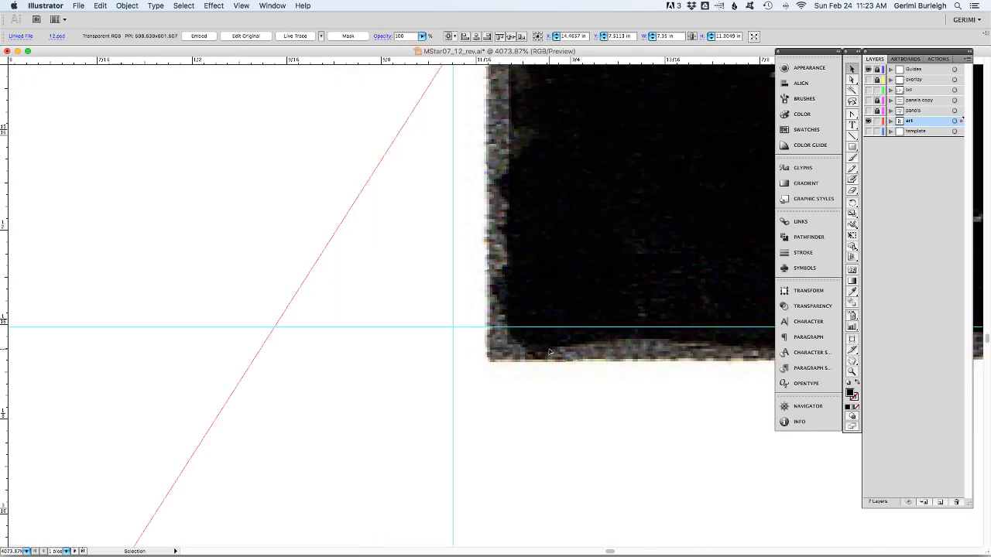
pyautogui.press('super+0')
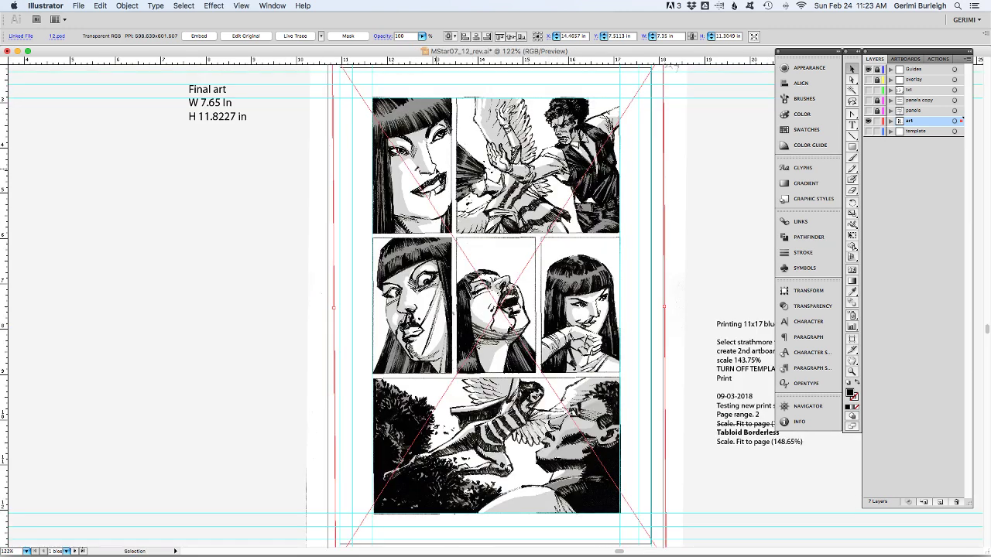
pyautogui.press('z')
pyautogui.moveTo(360, 91); pyautogui.dragTo(406, 118)
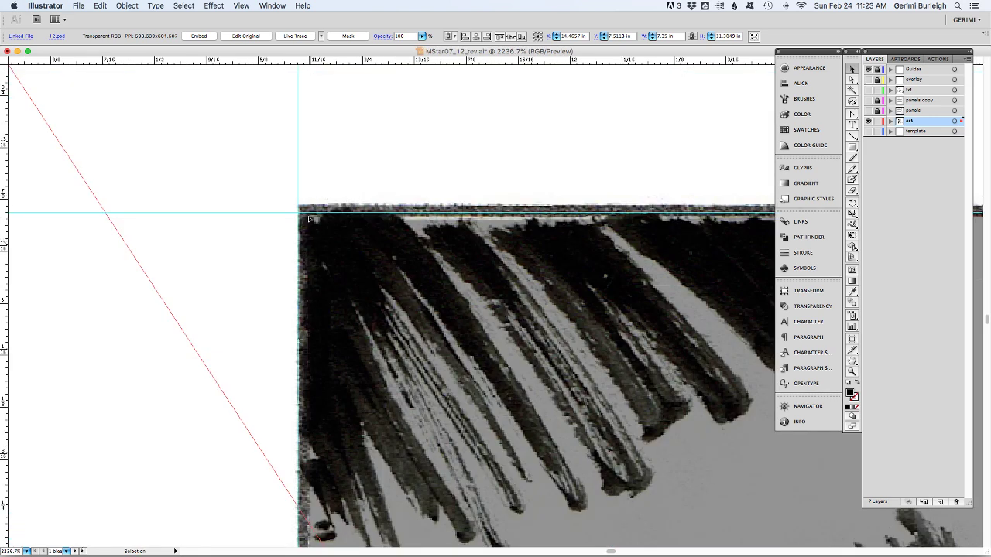
pyautogui.moveTo(305, 217); pyautogui.dragTo(298, 214)
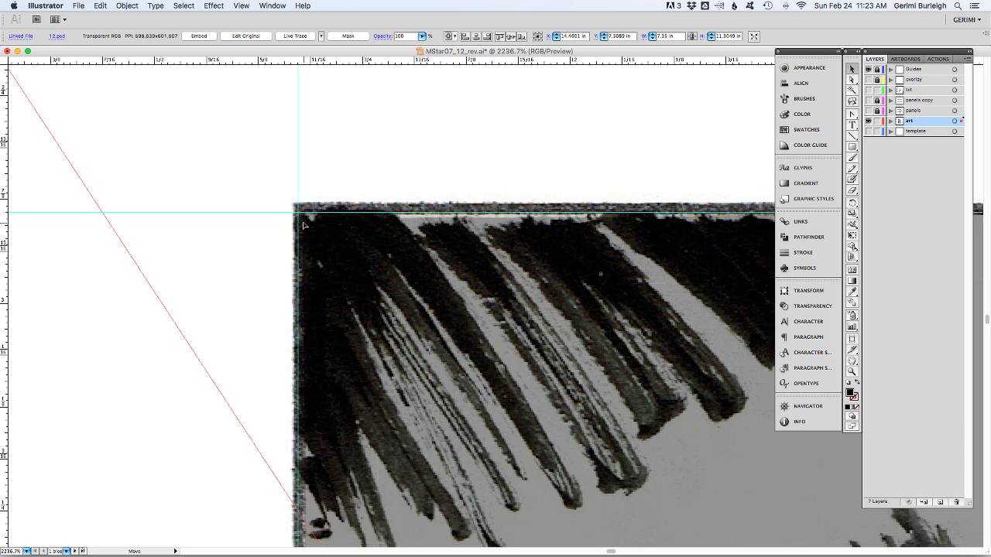
pyautogui.moveTo(303, 226); pyautogui.dragTo(302, 224)
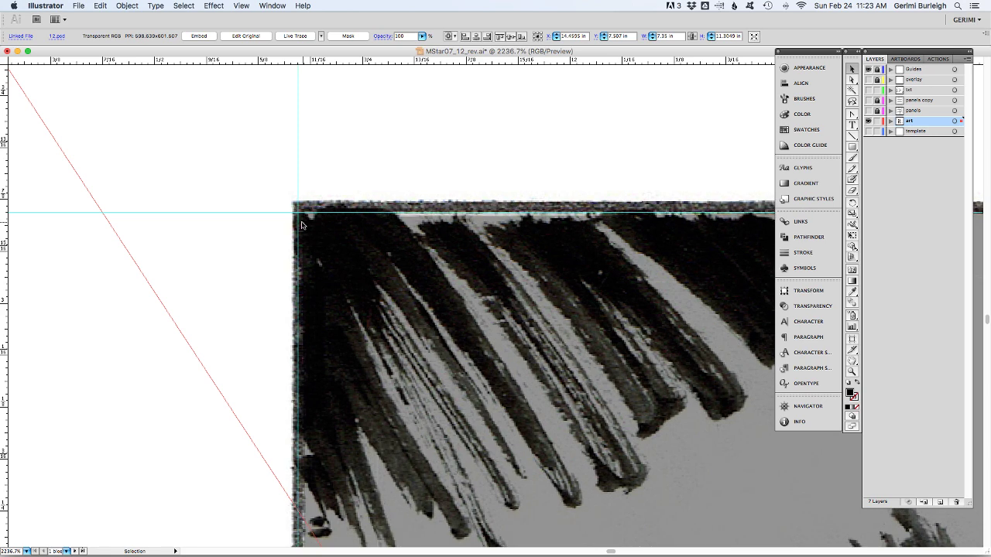
pyautogui.moveTo(314, 228); pyautogui.dragTo(310, 232)
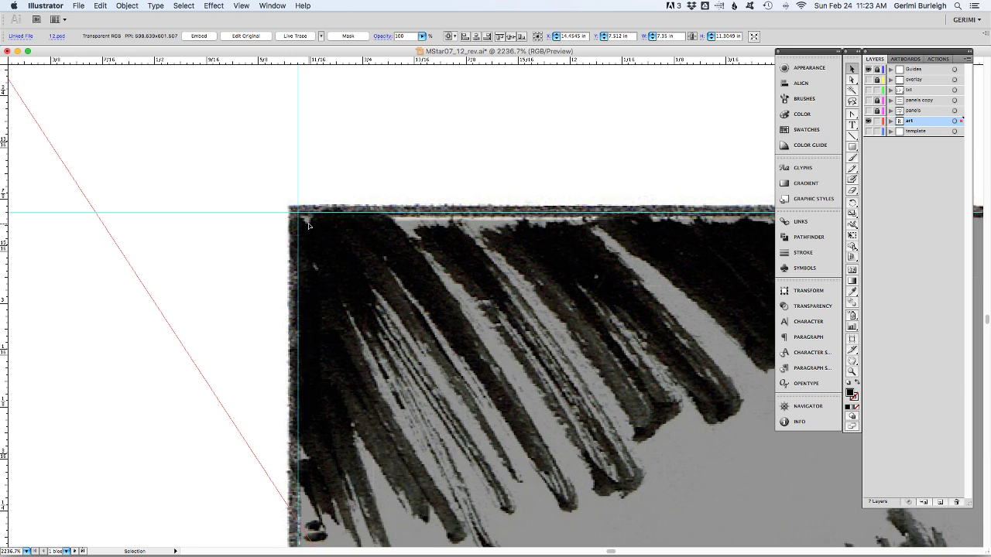
# Rotate the art about the top-left guide intersection until the bottom-left panel's left border meets the vertical guide, and deselect it.
pyautogui.press('r')
pyautogui.click(299, 212)
pyautogui.press('super+0')
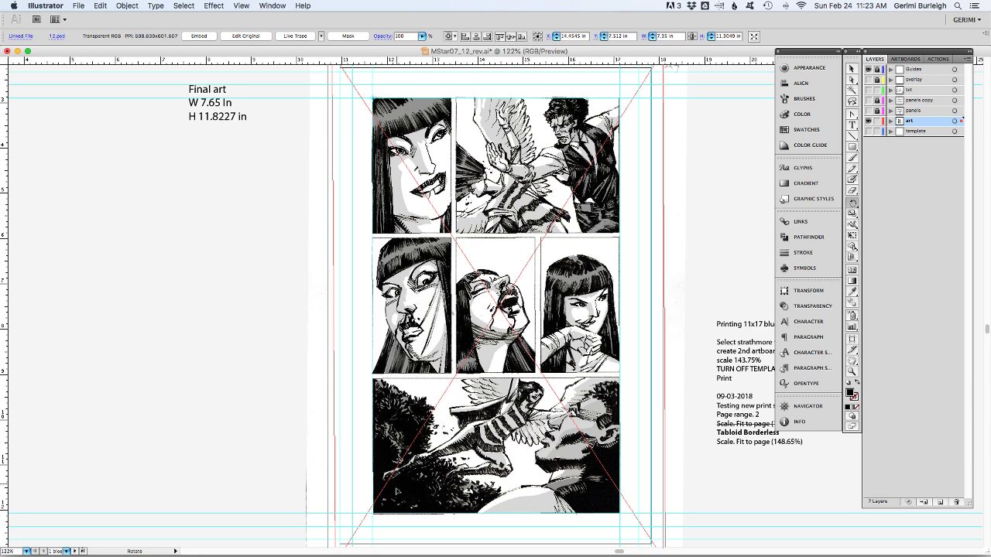
pyautogui.moveTo(365, 500); pyautogui.dragTo(388, 525)
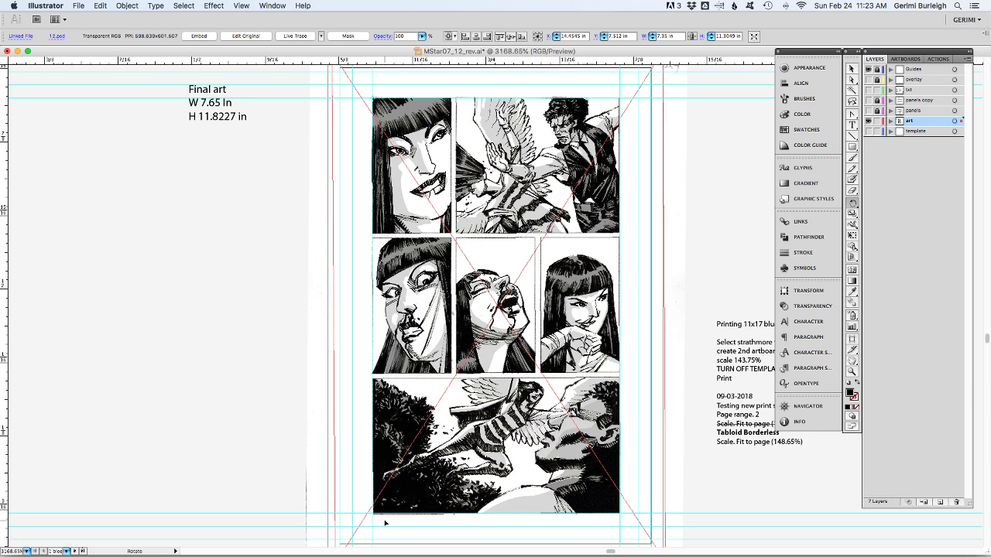
pyautogui.moveTo(413, 386); pyautogui.dragTo(387, 390)
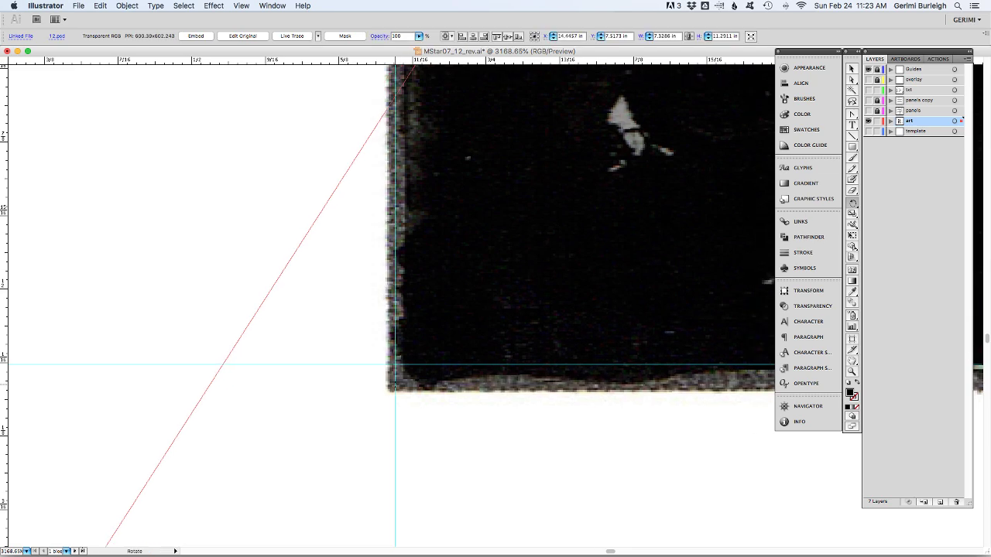
pyautogui.press('super+0')
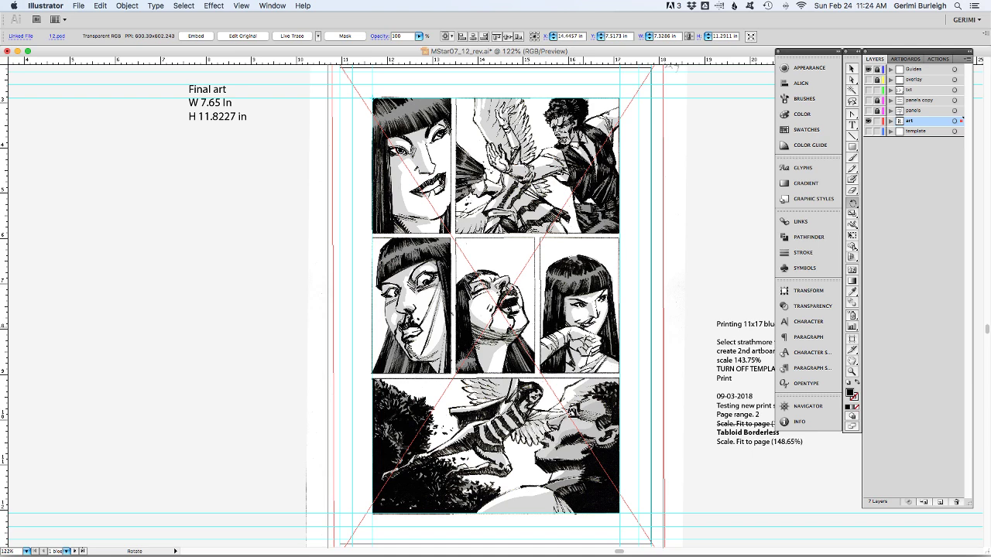
pyautogui.press('v')
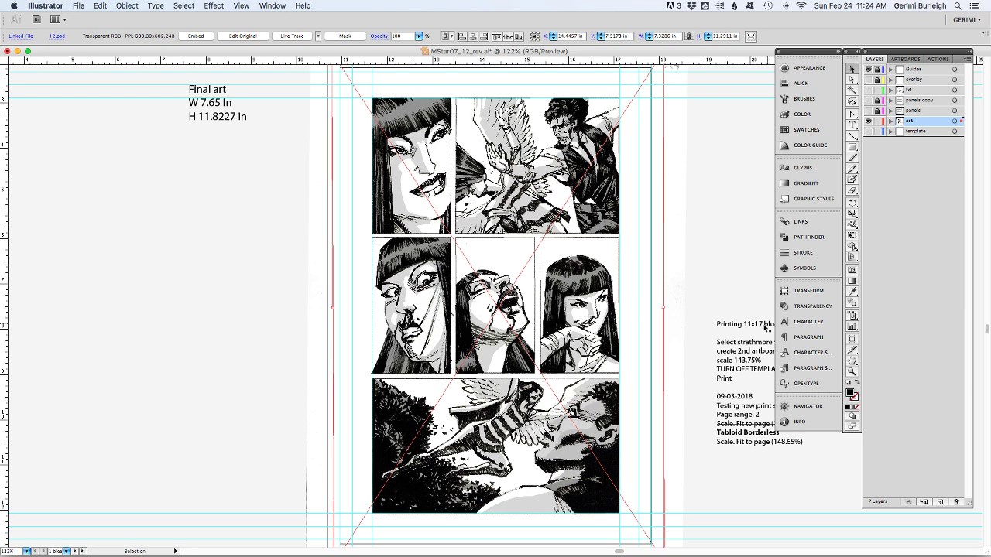
pyautogui.click(722, 261)
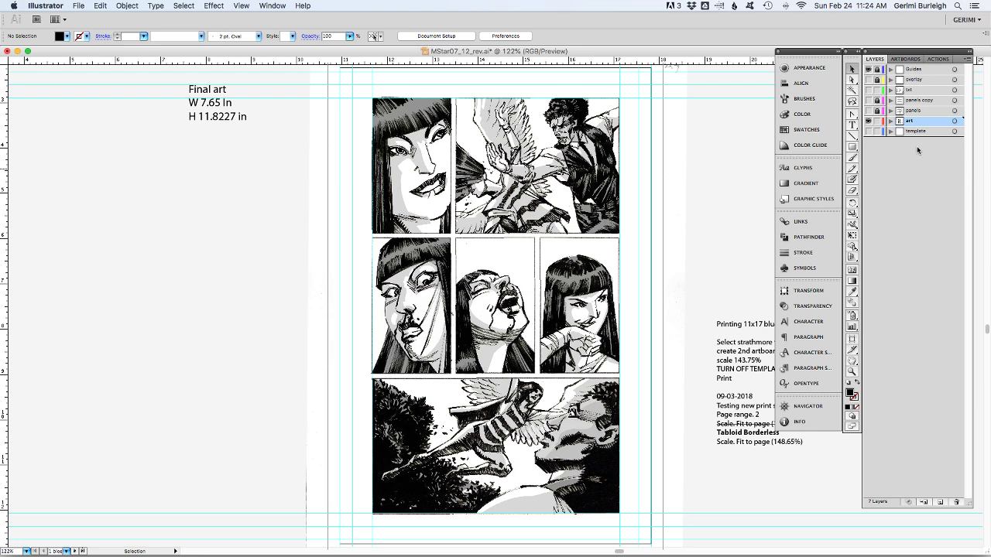
# Show the txt layer and check the word balloons and sound effects against the art in all panel rows.
pyautogui.click(867, 90)
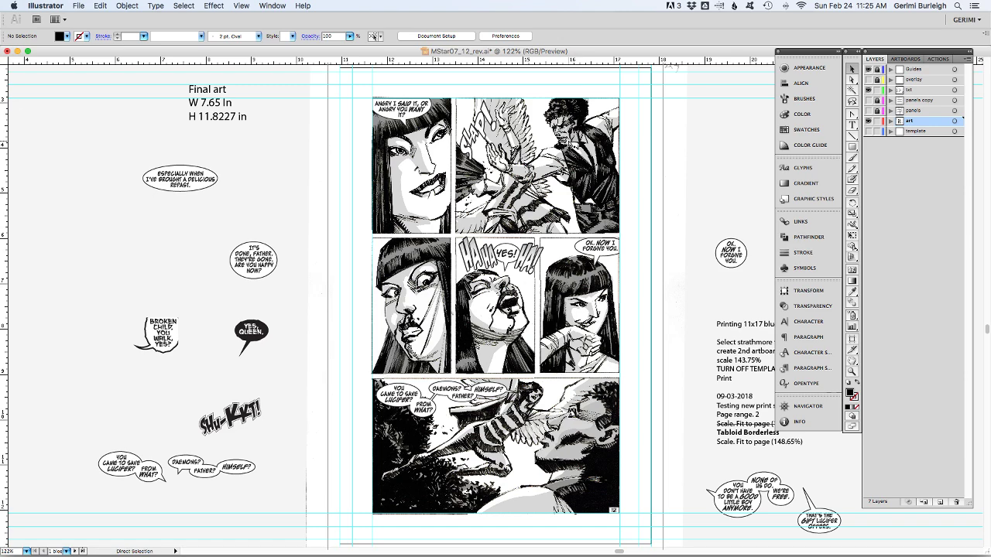
pyautogui.press('super+equal')
pyautogui.press('super+equal')
pyautogui.press('super+equal')
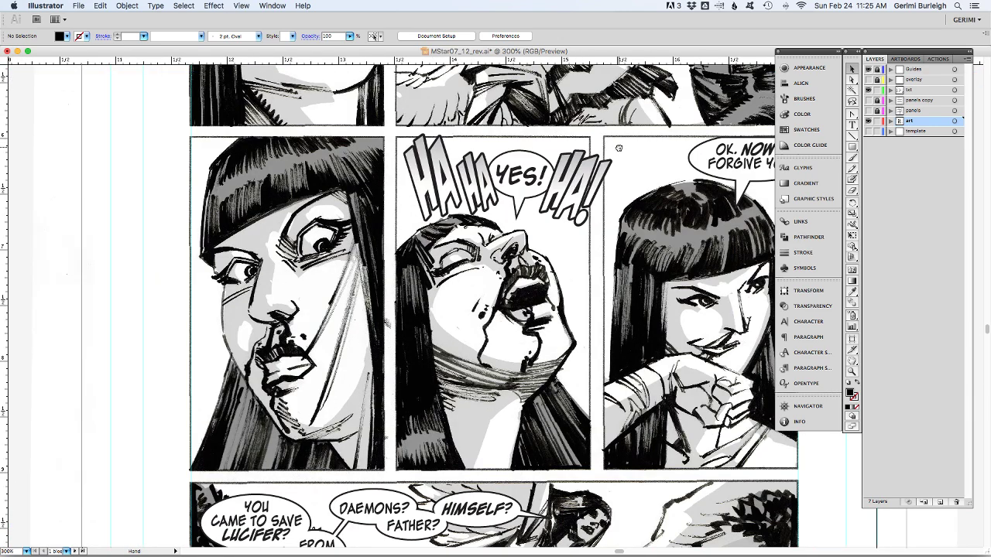
pyautogui.moveTo(619, 148); pyautogui.dragTo(492, 371)
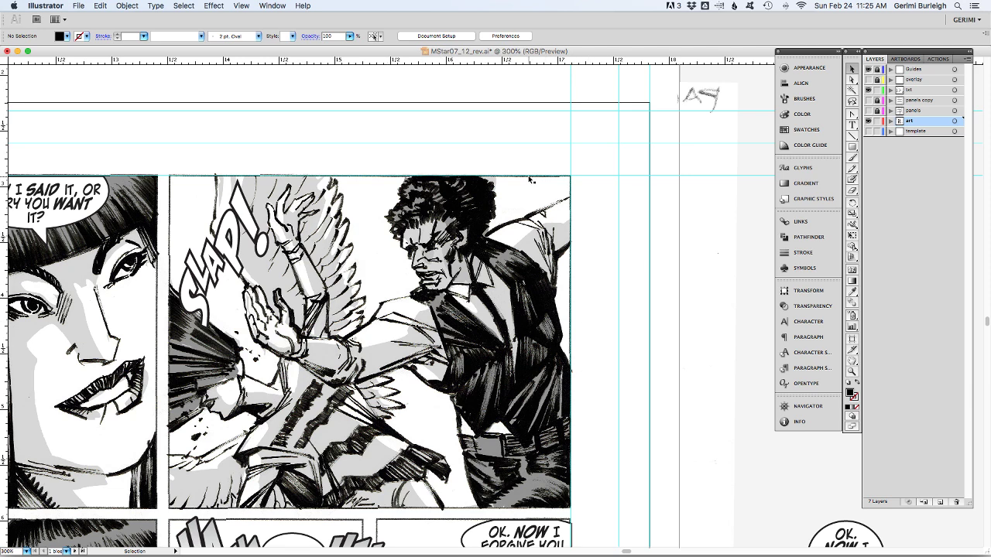
pyautogui.press('a')
pyautogui.press('super+equal')
pyautogui.press('super+minus')
pyautogui.press('super+minus')
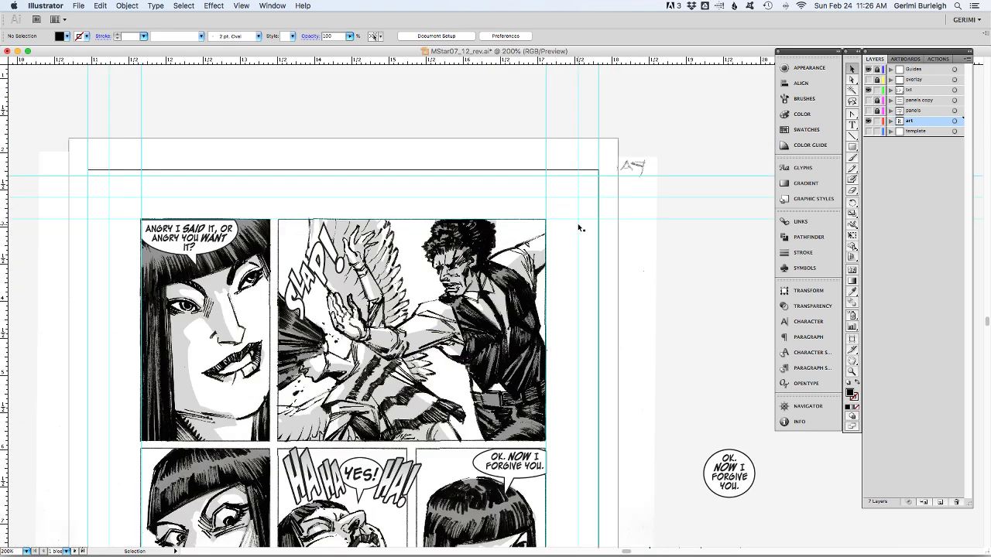
pyautogui.press('h')
pyautogui.moveTo(400, 411); pyautogui.dragTo(477, 214)
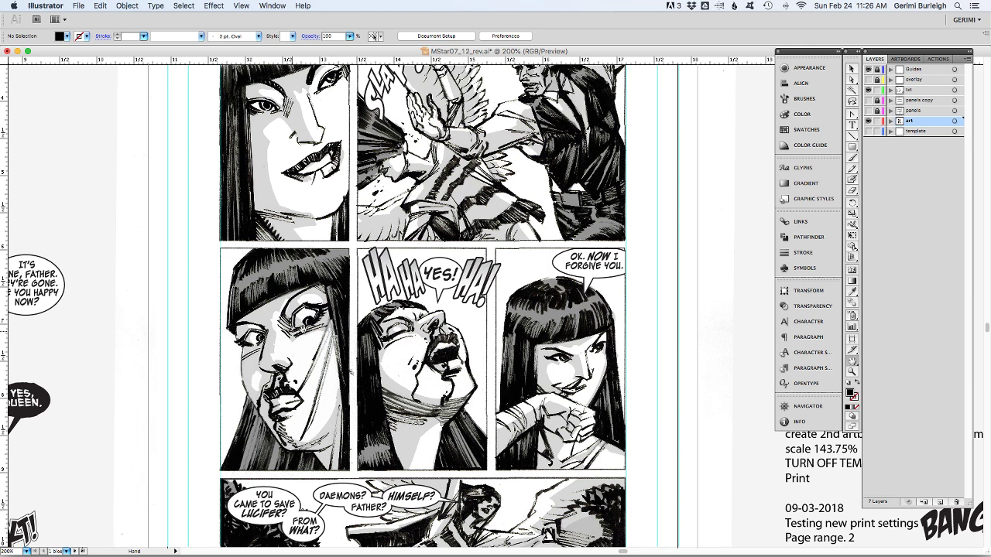
pyautogui.moveTo(307, 390); pyautogui.dragTo(355, 297)
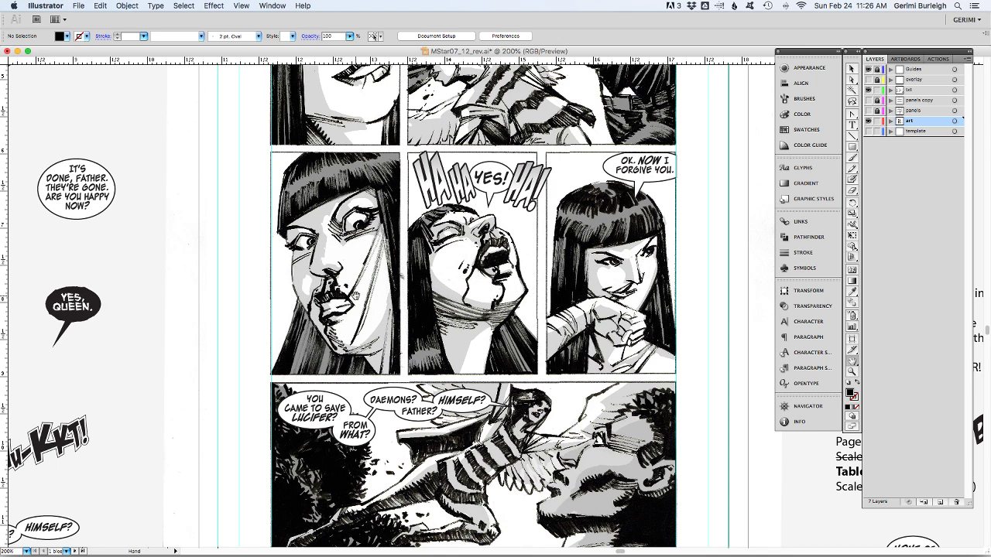
# Switch to Photoshop to view the social media cards document, and return to the lettering file in Illustrator.
pyautogui.press('super+Tab')
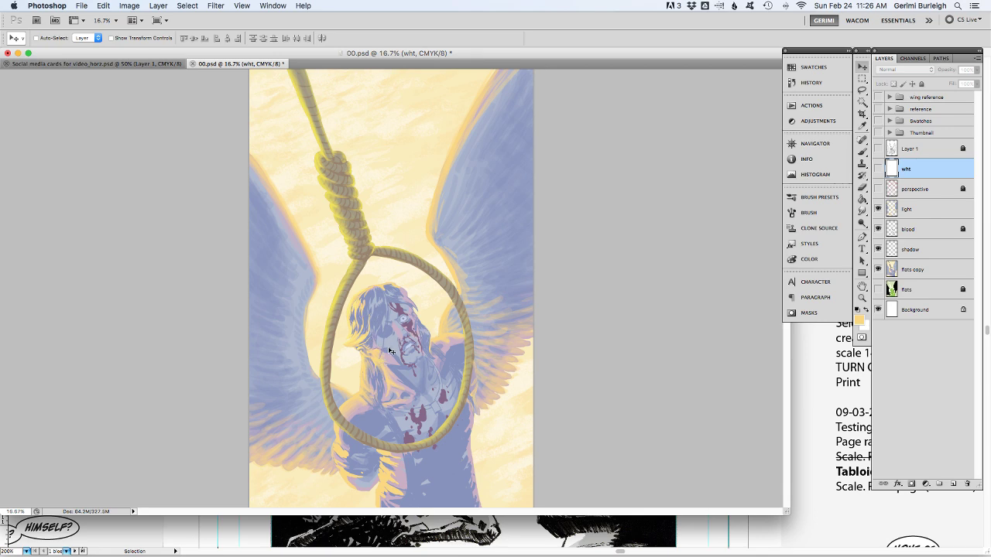
pyautogui.click(127, 65)
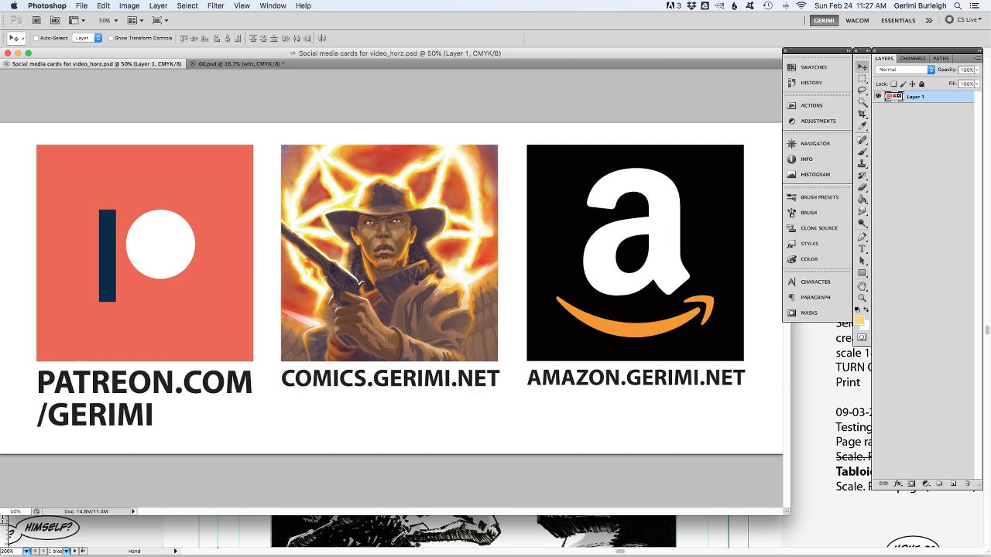
pyautogui.click(405, 535)
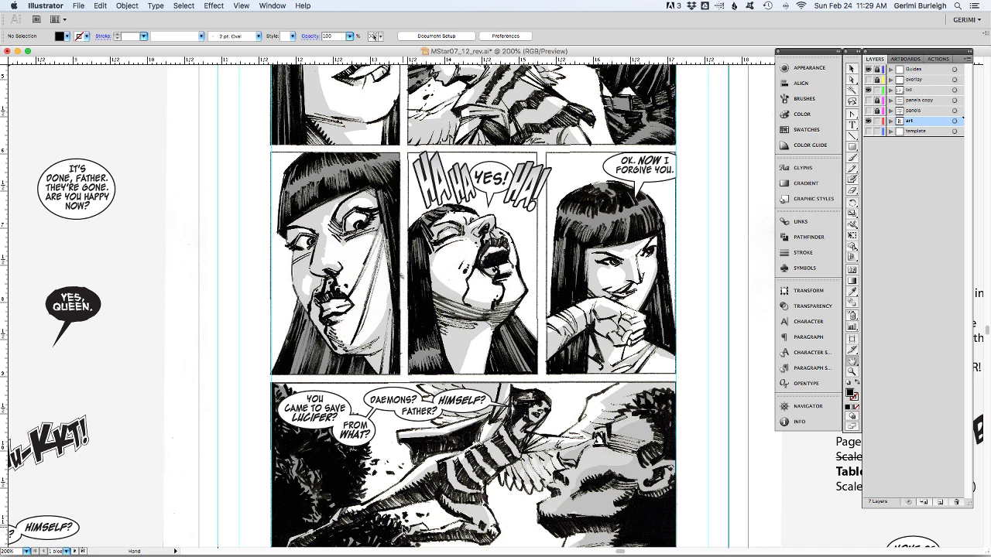
pyautogui.press('super+Tab')
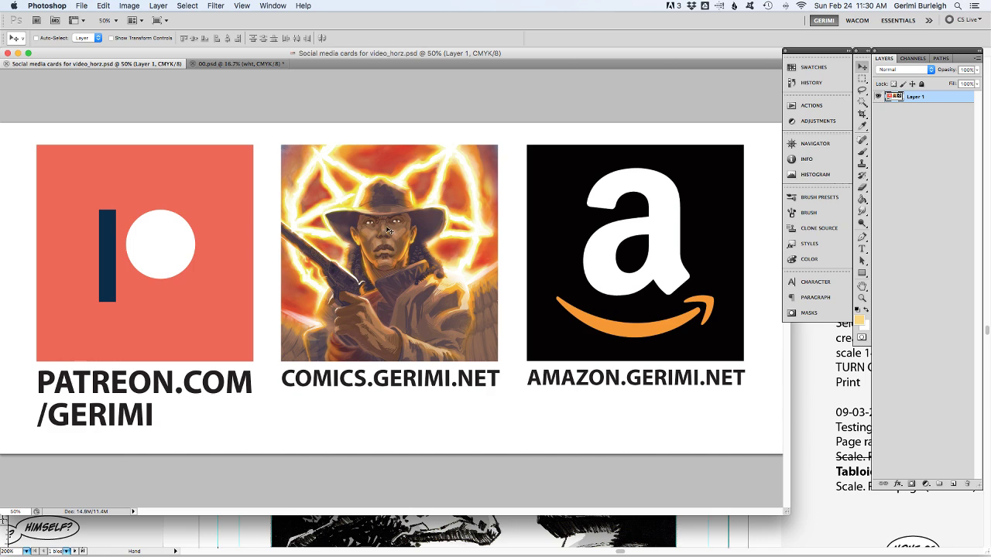
pyautogui.press('super+Tab')
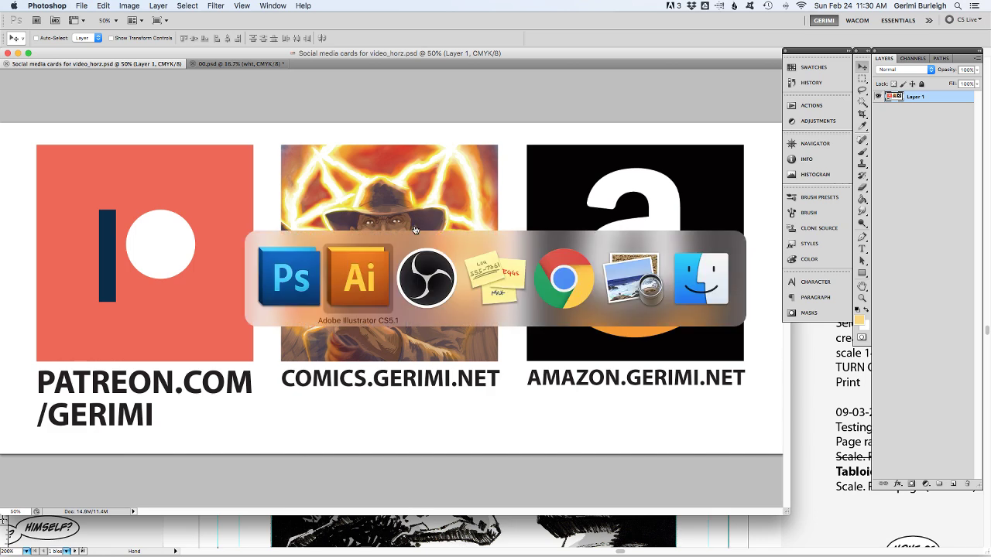
pyautogui.press('v')
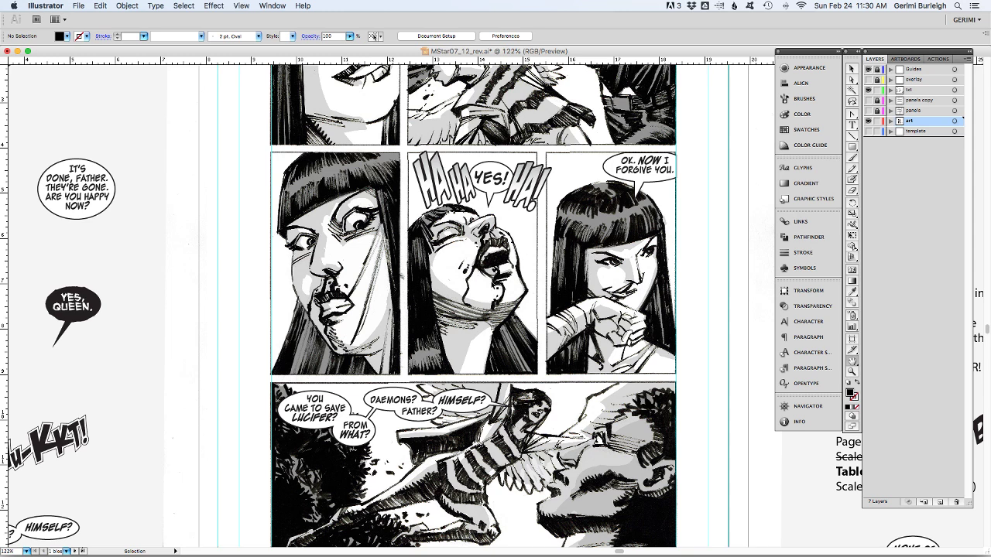
# Hide the guides on the page and preview the panels layer over the art.
pyautogui.press('super+0')
pyautogui.press('h')
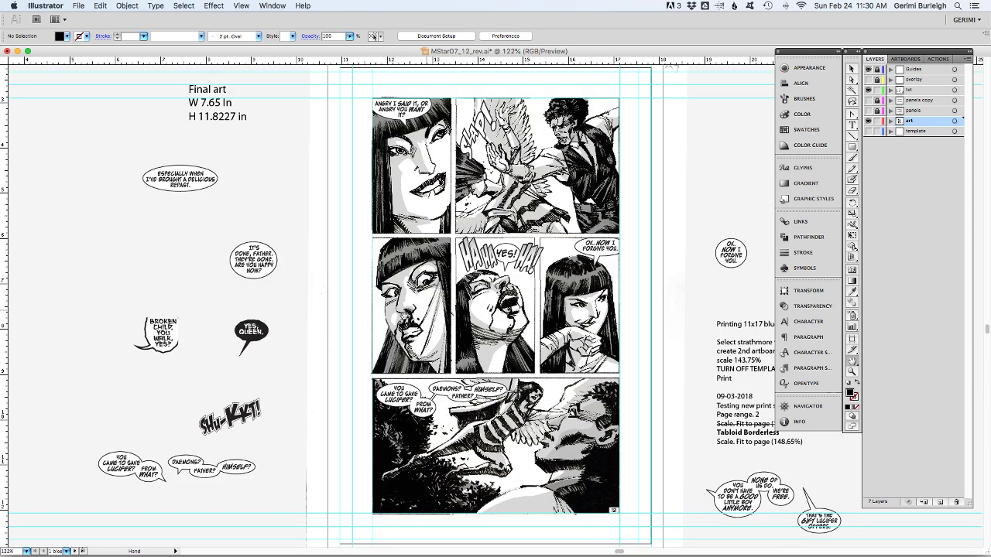
pyautogui.click(869, 113)
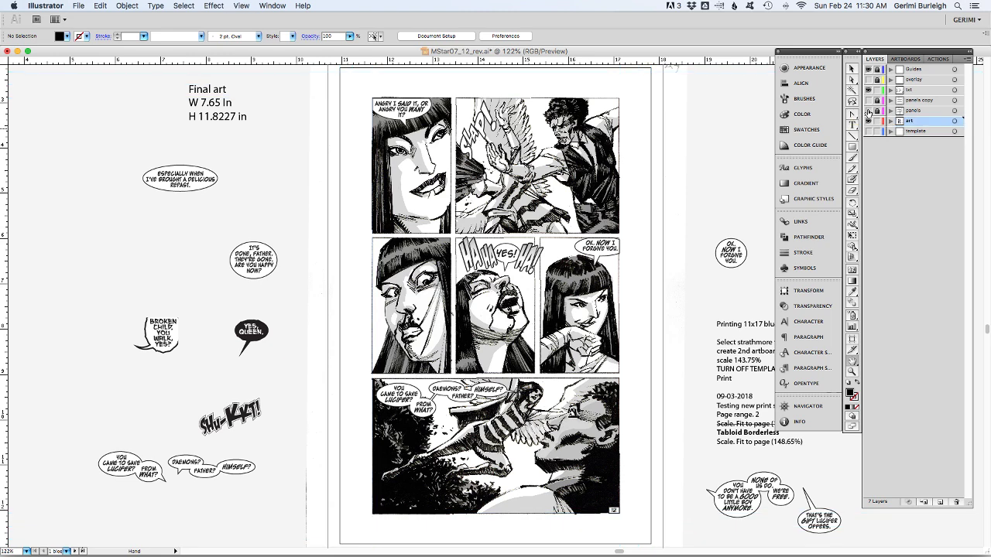
pyautogui.press('super+semicolon')
pyautogui.press('super+semicolon')
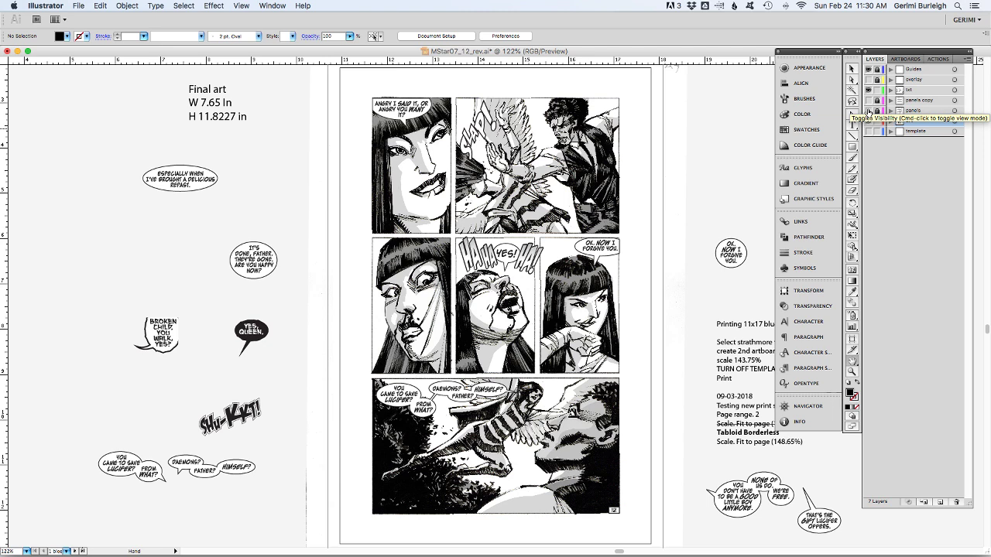
# Toggle the panels, panels copy and art layers to compare the drawn panel borders with the placed art.
pyautogui.click(869, 113)
pyautogui.click(869, 113)
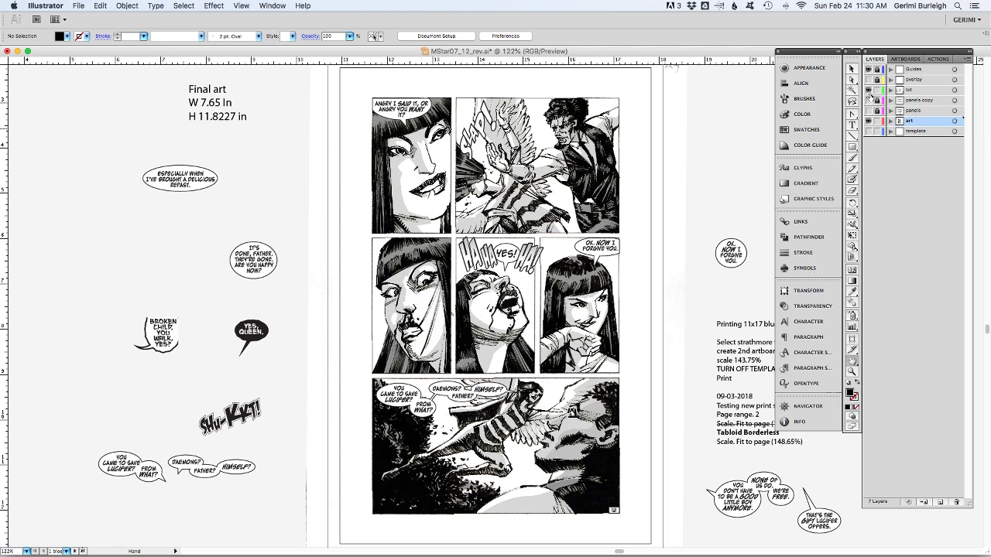
pyautogui.click(869, 100)
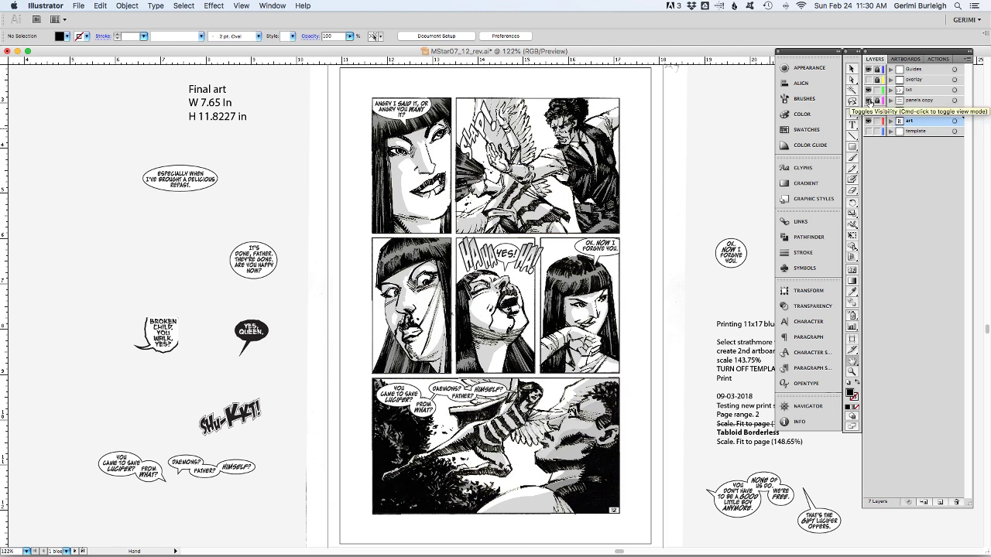
pyautogui.click(869, 102)
pyautogui.click(869, 102)
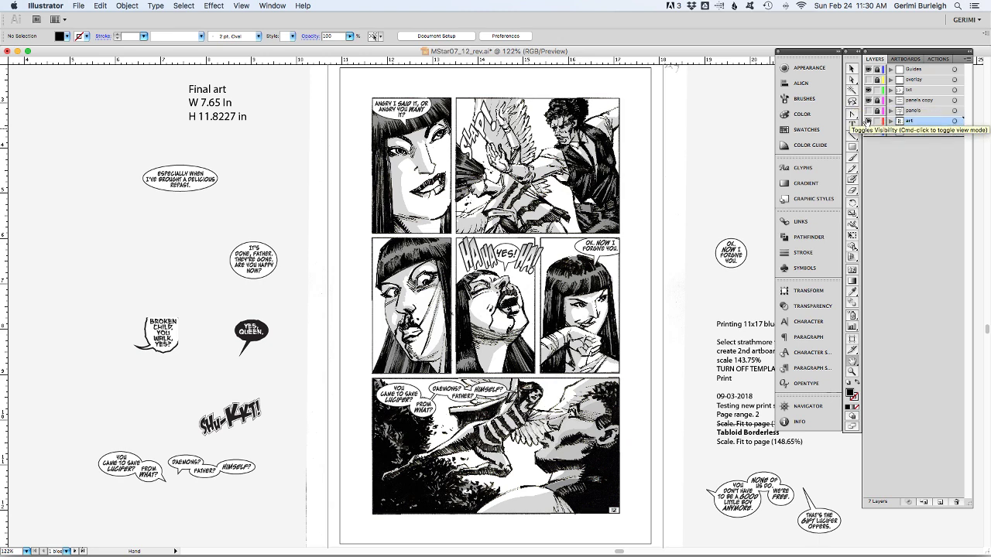
pyautogui.click(868, 121)
pyautogui.click(868, 121)
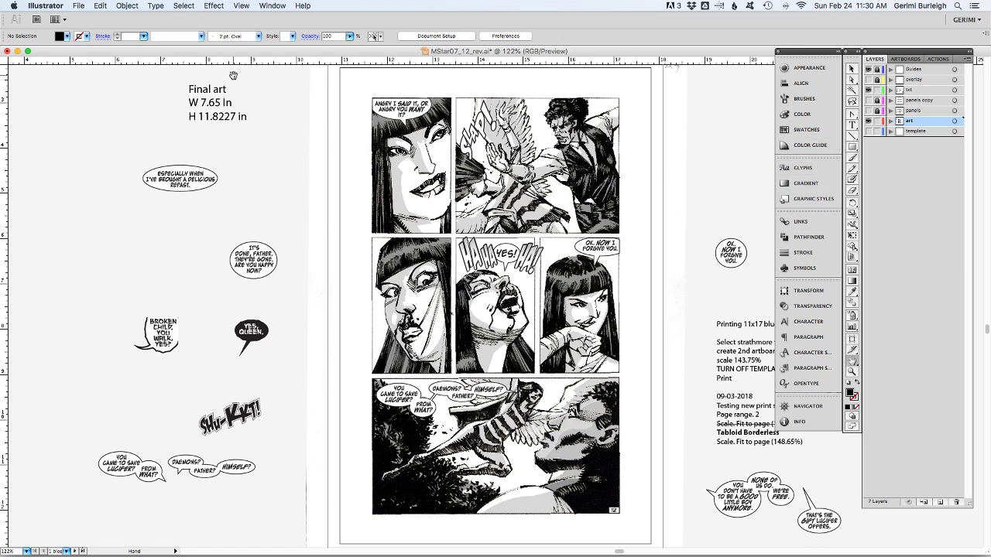
pyautogui.press('v')
pyautogui.click(122, 7)
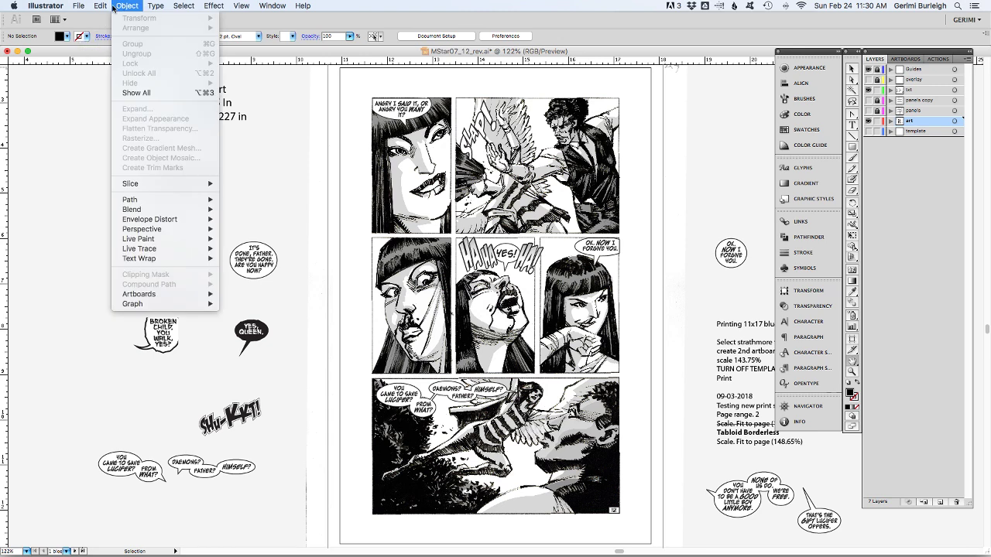
pyautogui.moveTo(100, 6)
pyautogui.click(286, 22)
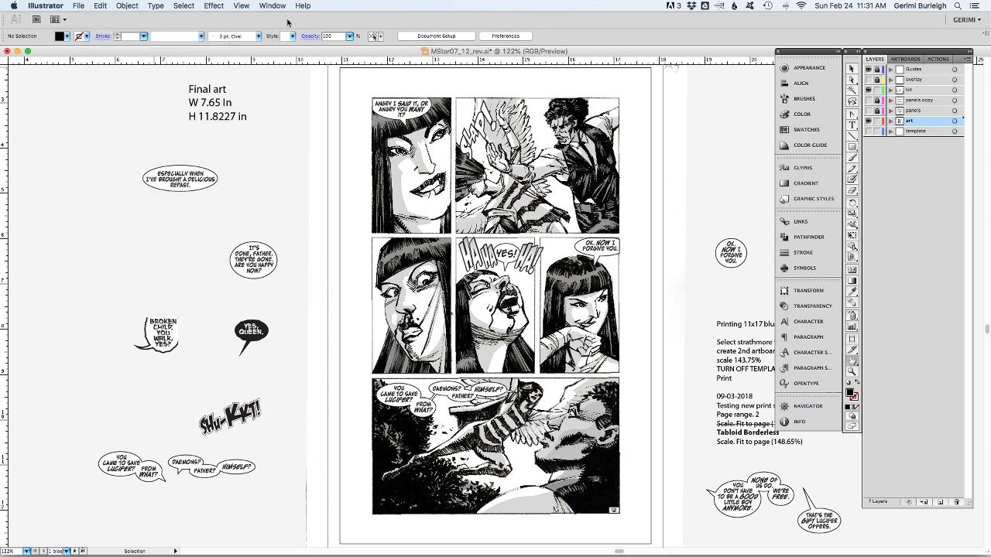
# Open MStar07_06.ai from the Letters_6.625x10.25 folder in Chapter 07.
pyautogui.press('super+o')
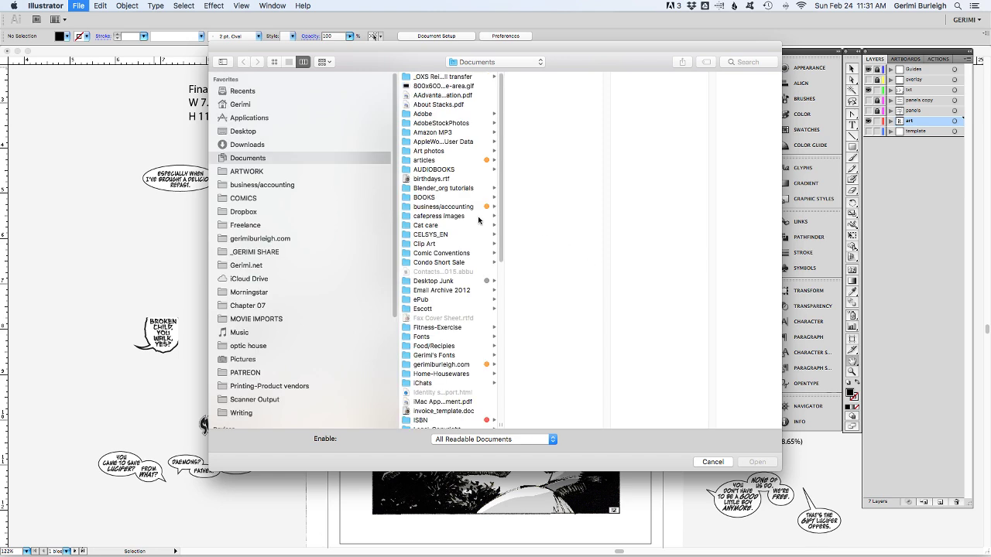
pyautogui.click(245, 306)
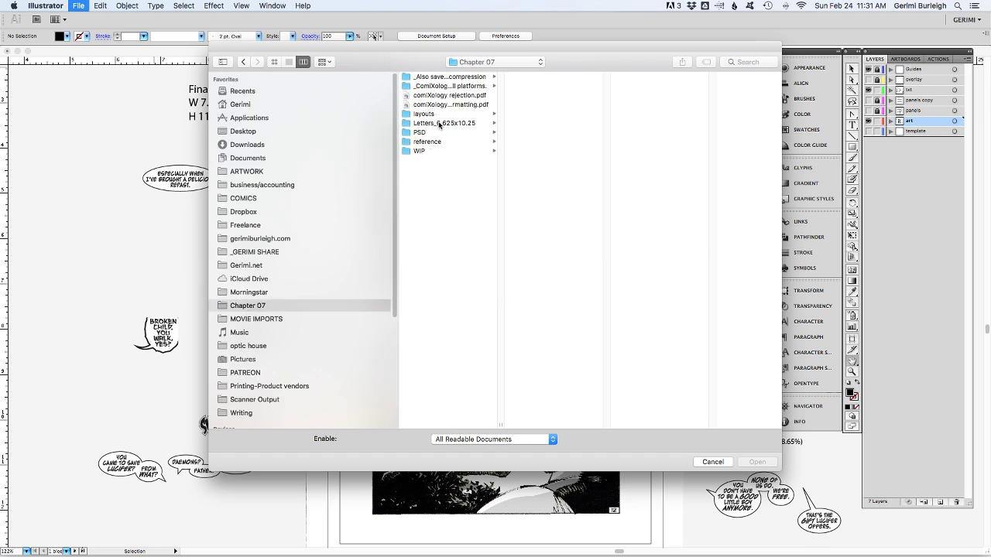
pyautogui.click(439, 124)
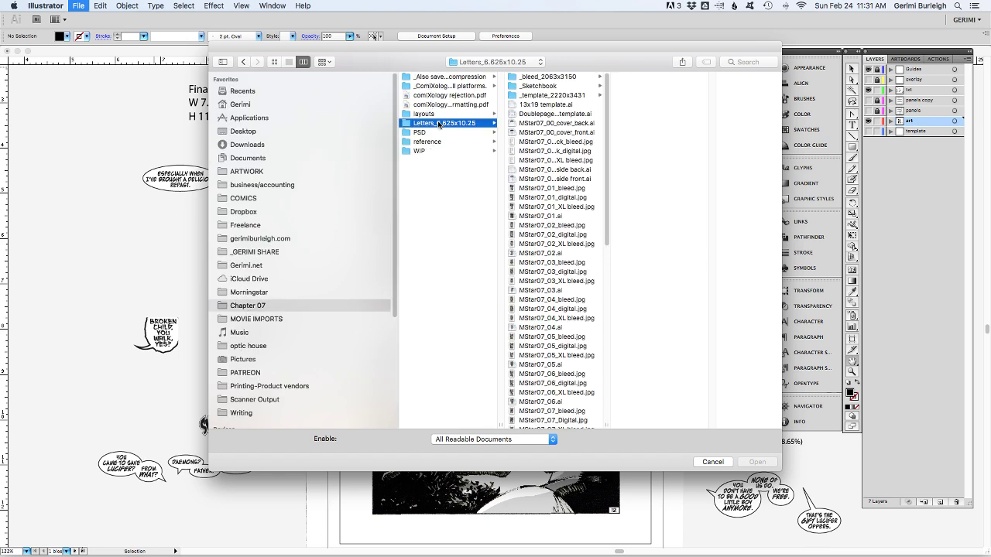
pyautogui.click(546, 403)
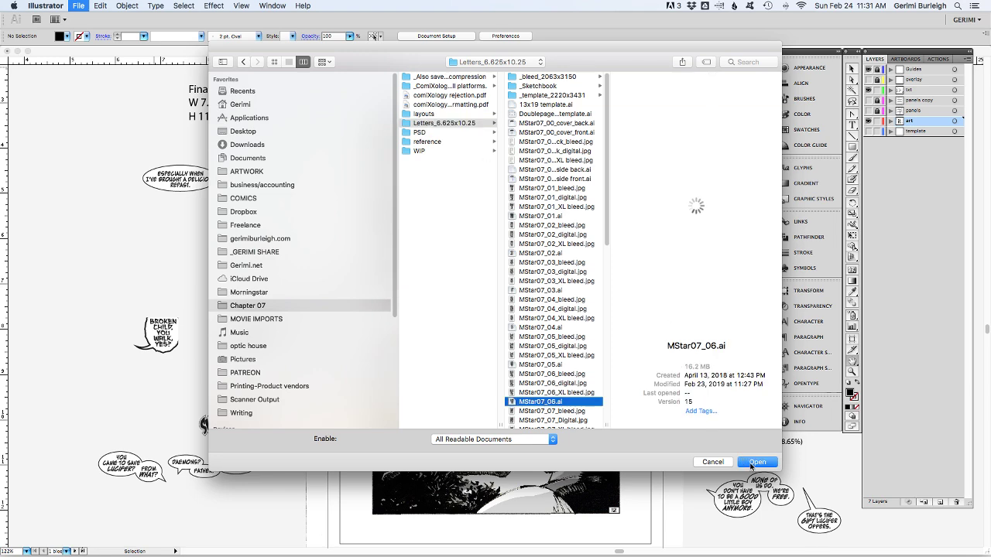
pyautogui.click(750, 462)
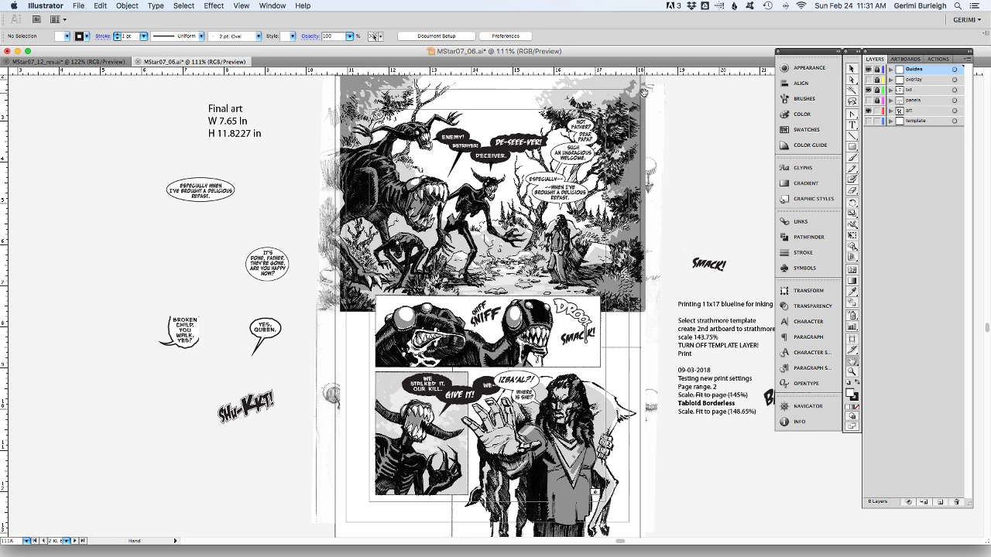
# Expand the art layer of the page 6 file and select its <digital crop> path for copying.
pyautogui.scroll(2, 644, 97)
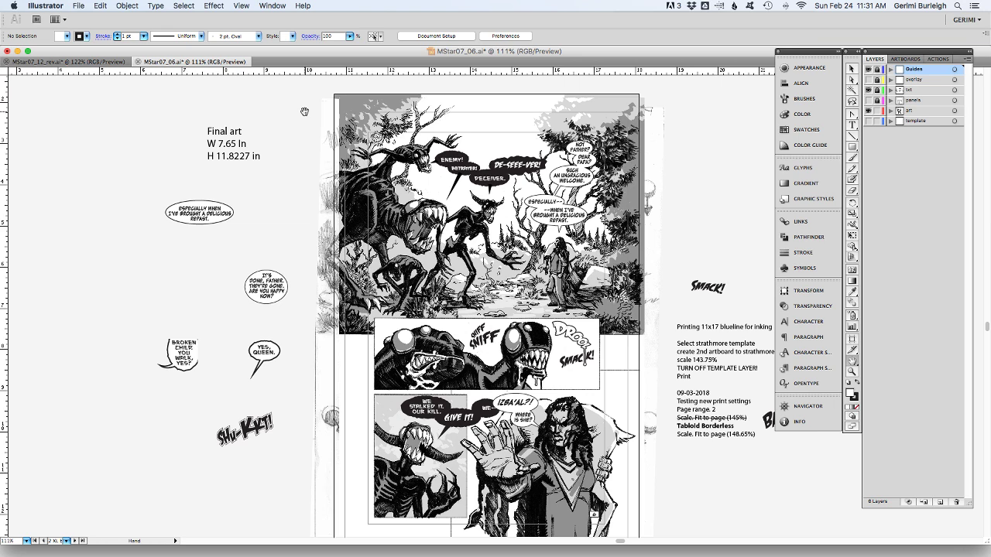
pyautogui.click(890, 111)
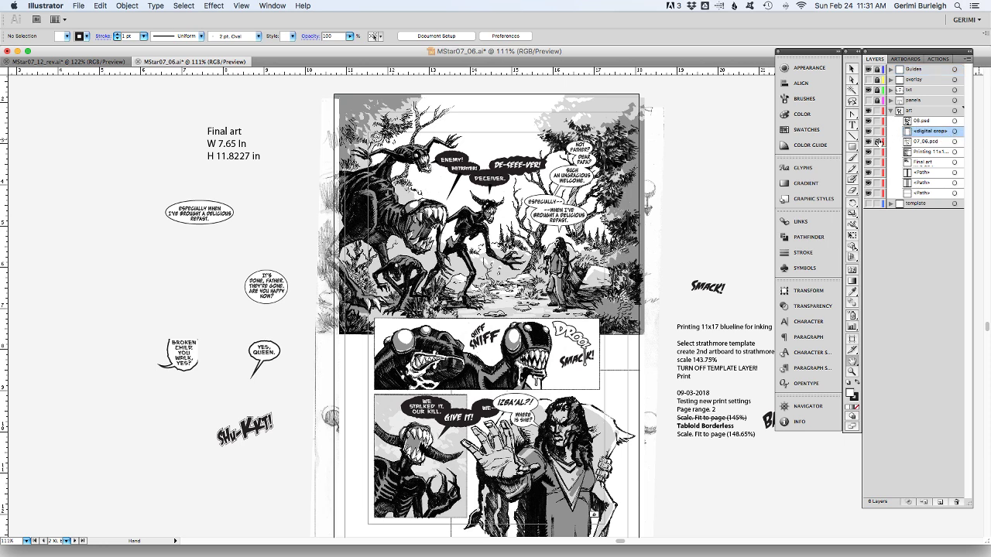
pyautogui.click(954, 132)
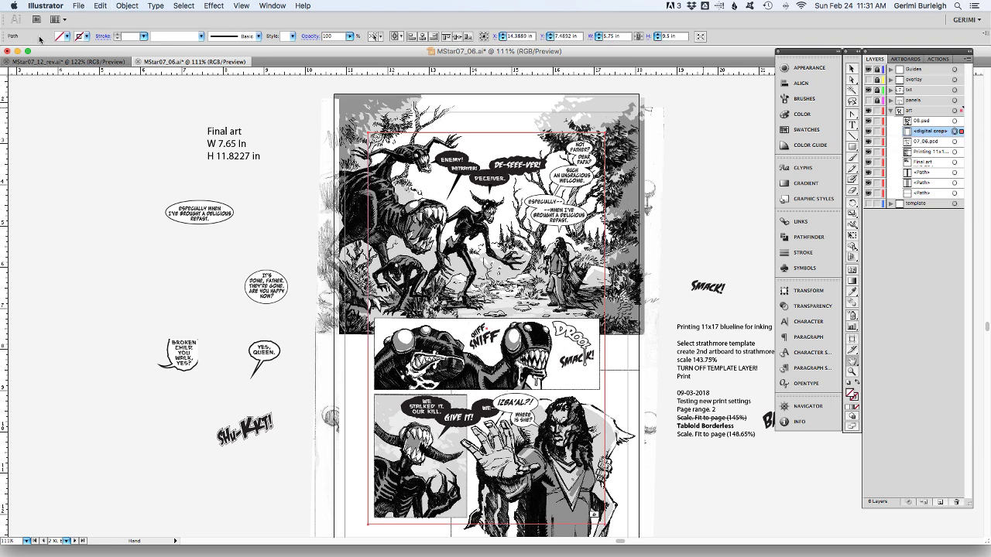
# Paste the digital crop rectangle into the art layer of MStar07_12_rev.ai and center it vertically on the artboard.
pyautogui.click(64, 62)
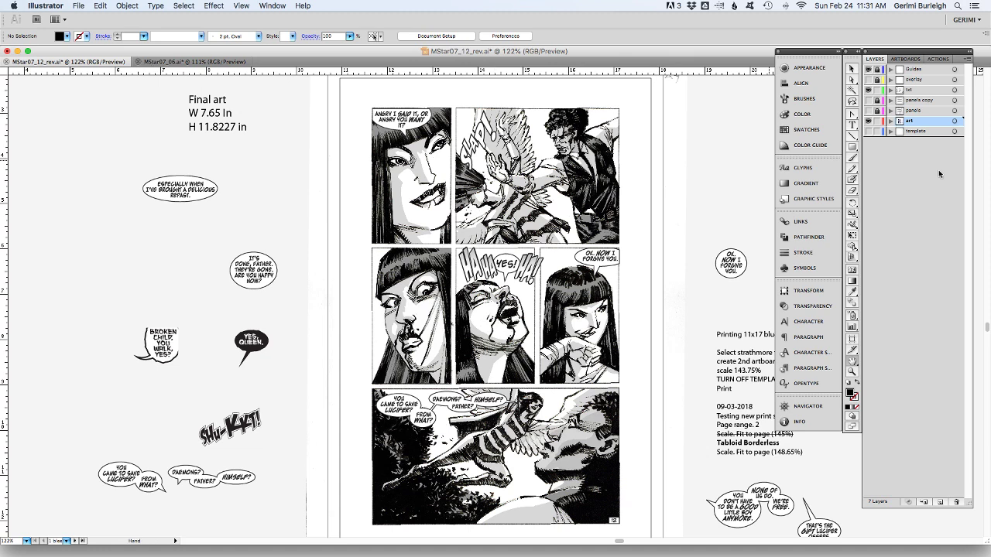
pyautogui.click(955, 122)
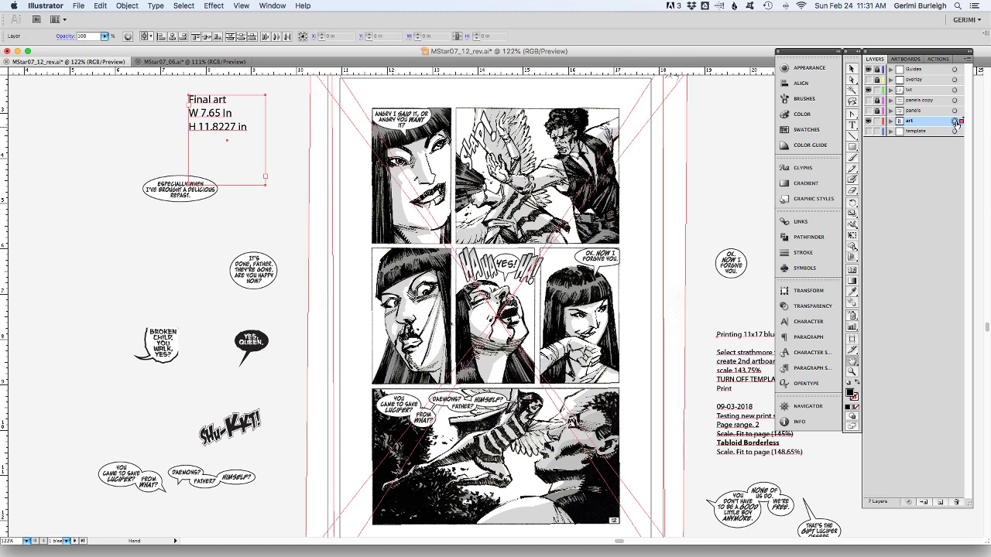
pyautogui.click(956, 122)
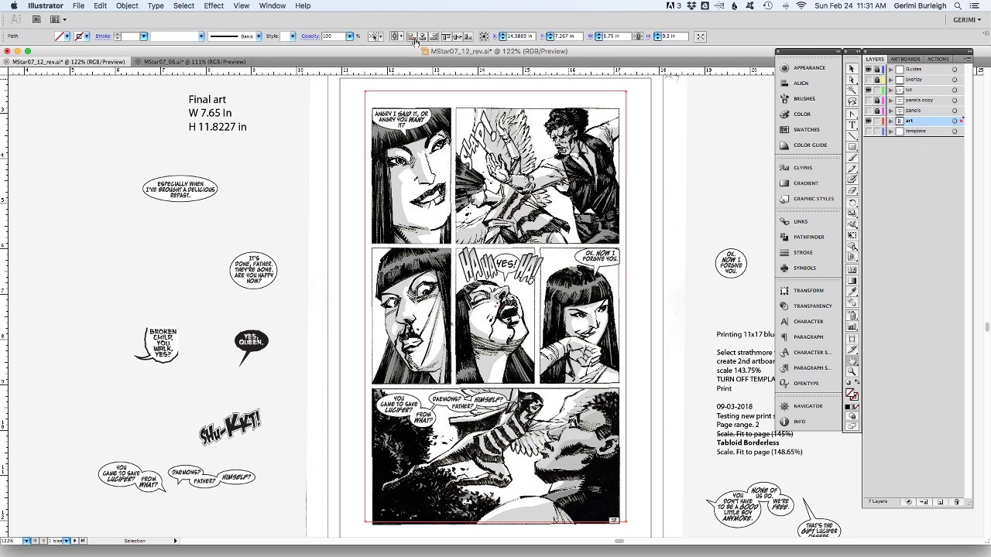
pyautogui.click(456, 36)
pyautogui.press('h')
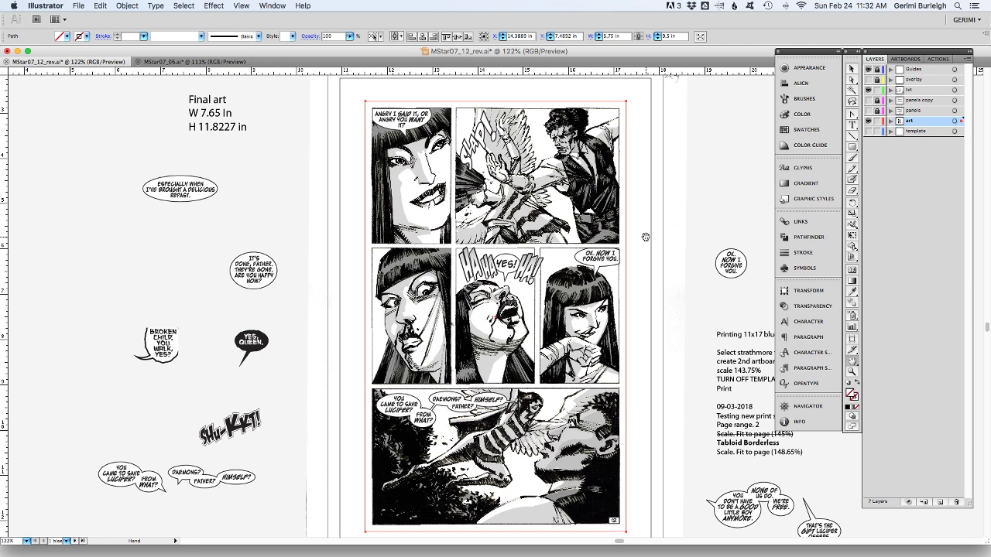
# Draw a new artboard about 2.19 by 1.92 in beside the top-left panel and name it digital.
pyautogui.hotkey('shift', 'o')
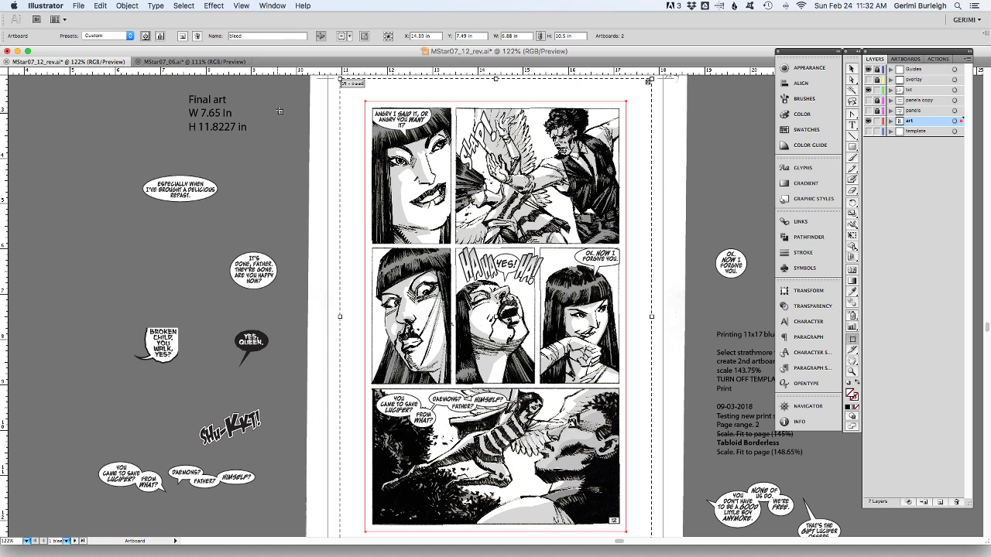
pyautogui.moveTo(265, 120); pyautogui.dragTo(363, 206)
pyautogui.click(249, 35)
pyautogui.write('digi')
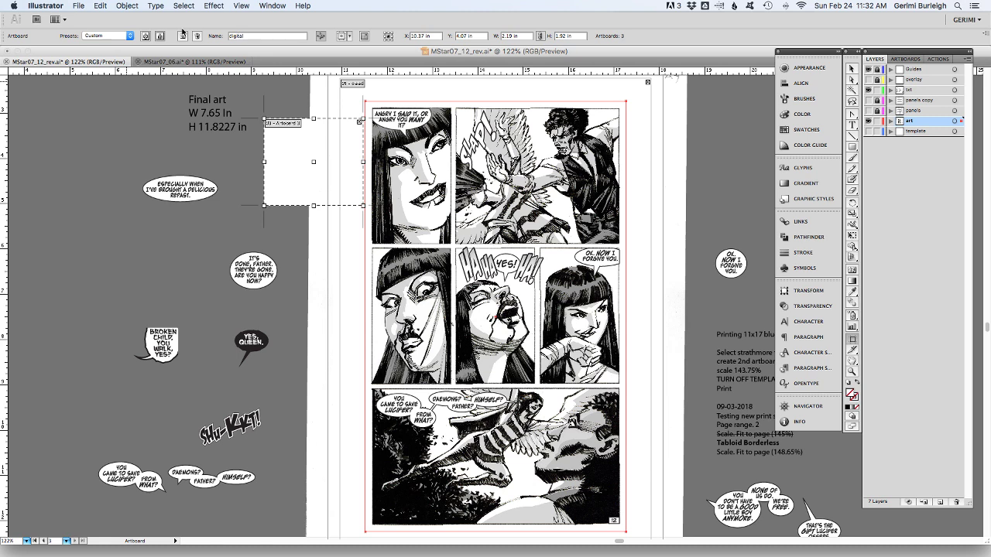
# Finish naming the new artboard digital and fit it to the 5.75 by 9.5 in digital crop rectangle.
pyautogui.write('tal')
pyautogui.press('Return')
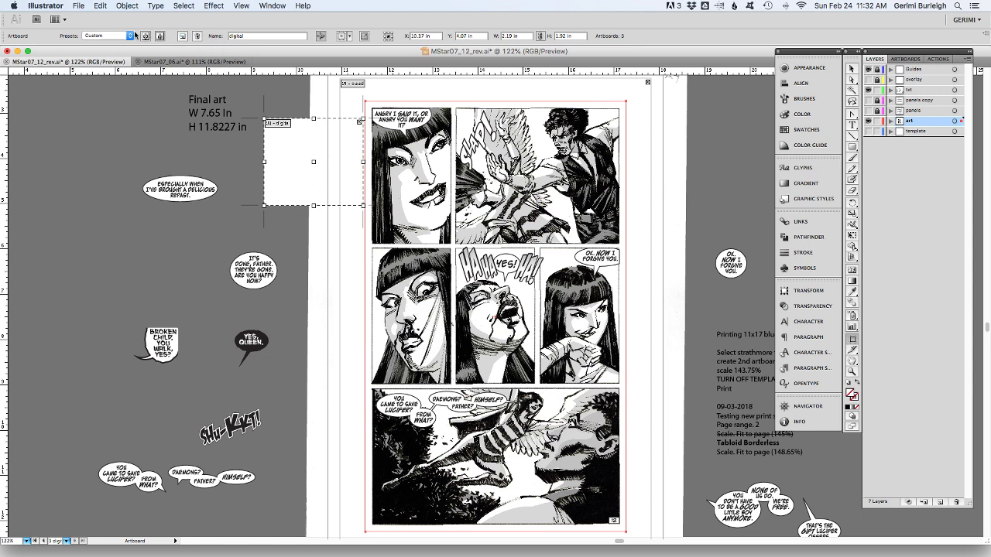
pyautogui.click(110, 36)
pyautogui.click(104, 48)
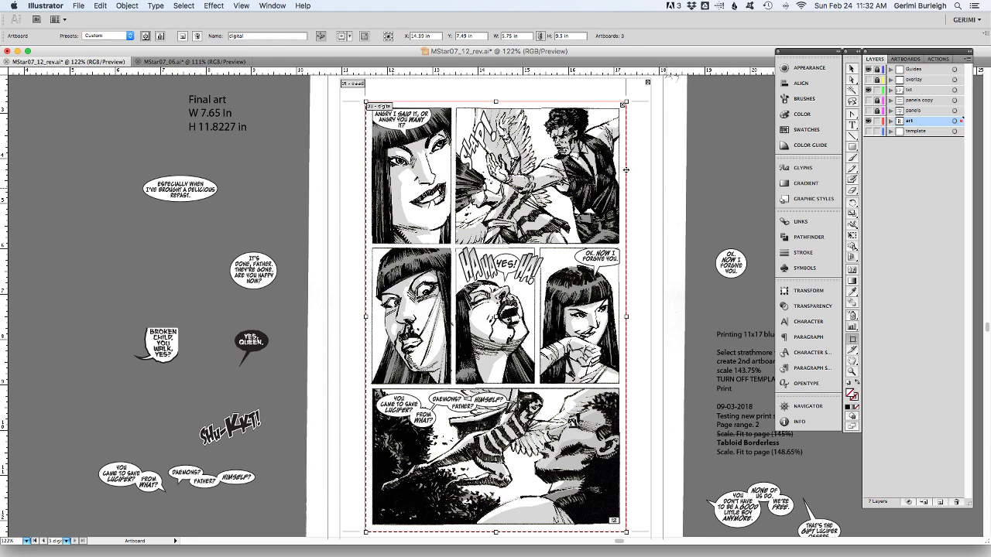
pyautogui.press('v')
pyautogui.click(114, 36)
pyautogui.press('Escape')
# Make the template artboard active, rename it XL bleed, and deselect the digital crop rectangle.
pyautogui.click(67, 542)
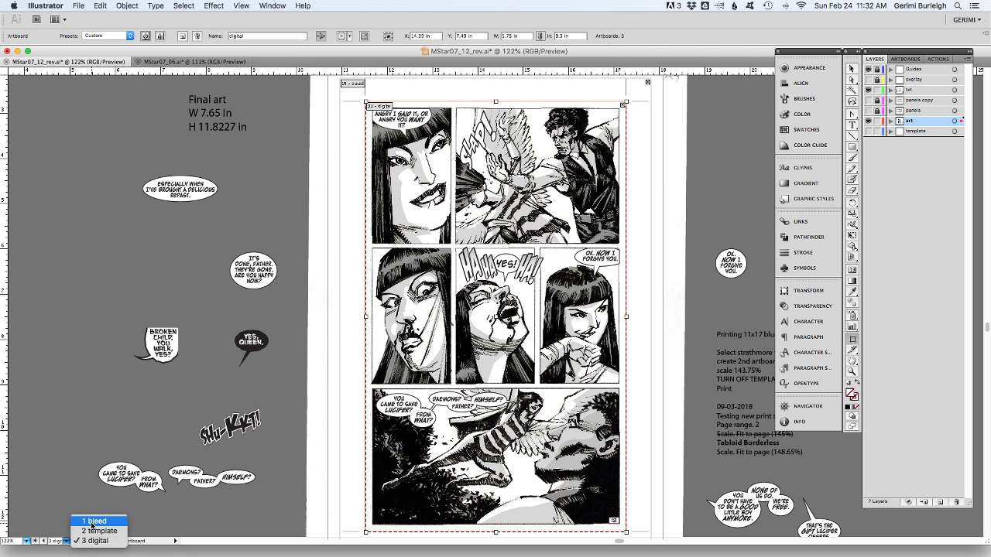
pyautogui.click(97, 531)
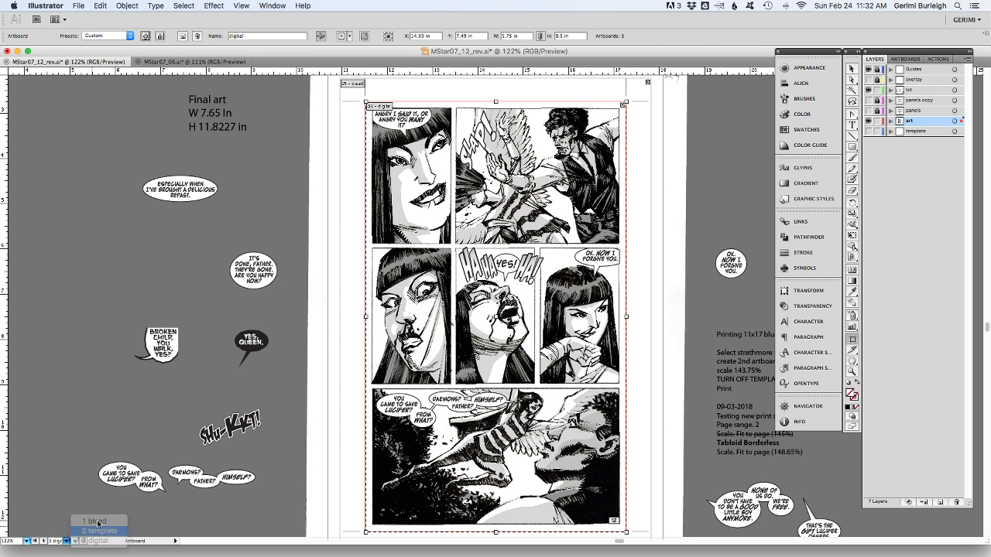
pyautogui.click(237, 35)
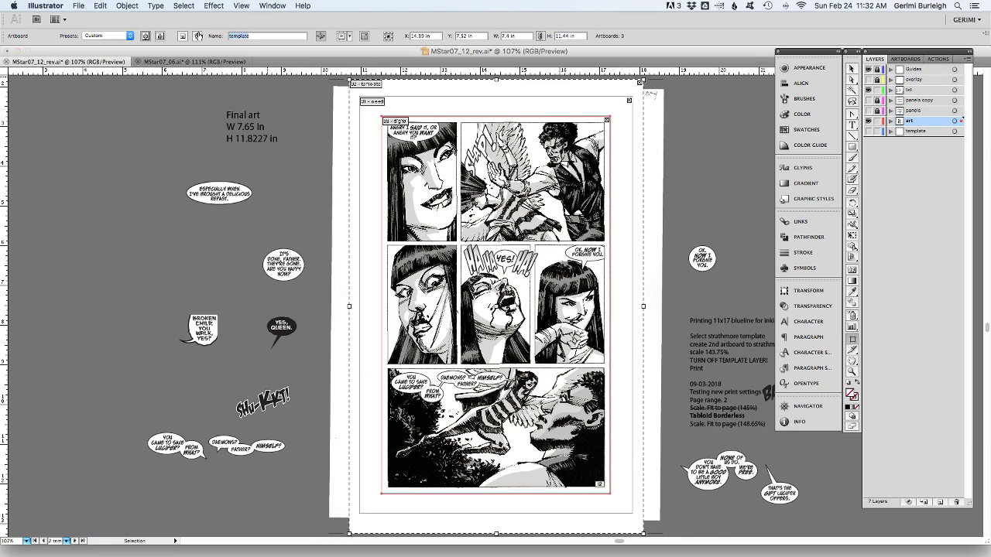
pyautogui.write('XL')
pyautogui.write('bleed')
pyautogui.press('Return')
pyautogui.press('Escape')
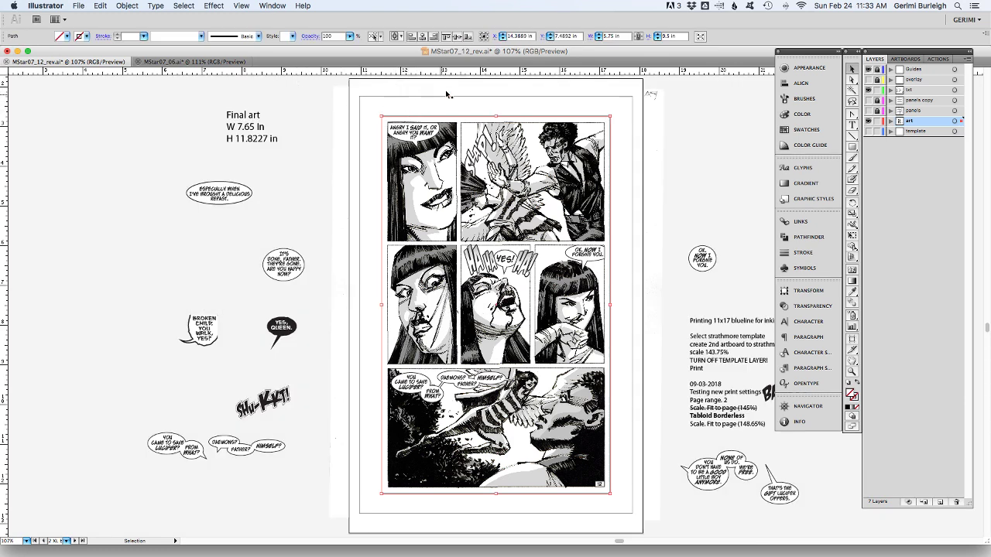
pyautogui.click(706, 117)
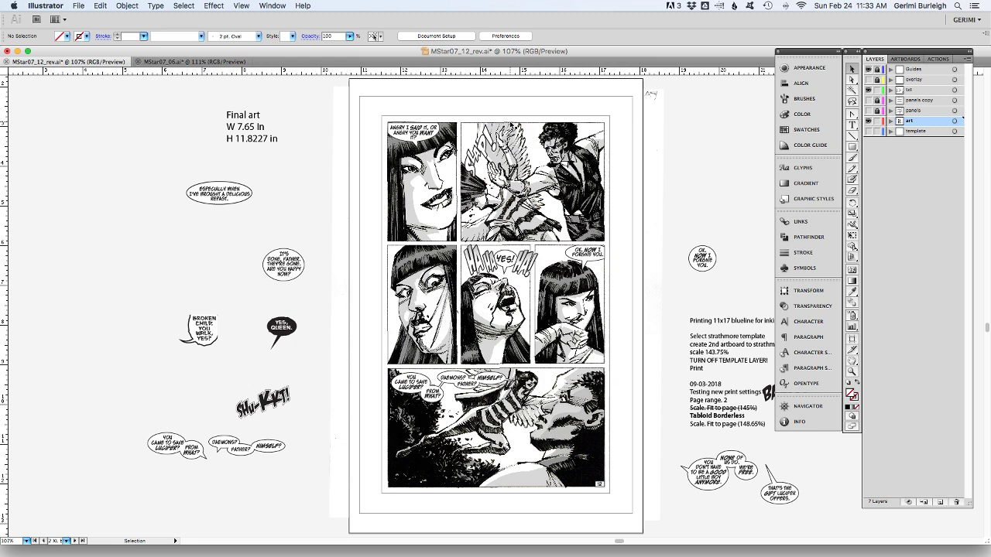
# Export all artboards of MStar07_12_rev as JPEG files to Letters_6.625x10.25 using the CMYK color model and maximum quality.
pyautogui.click(78, 6)
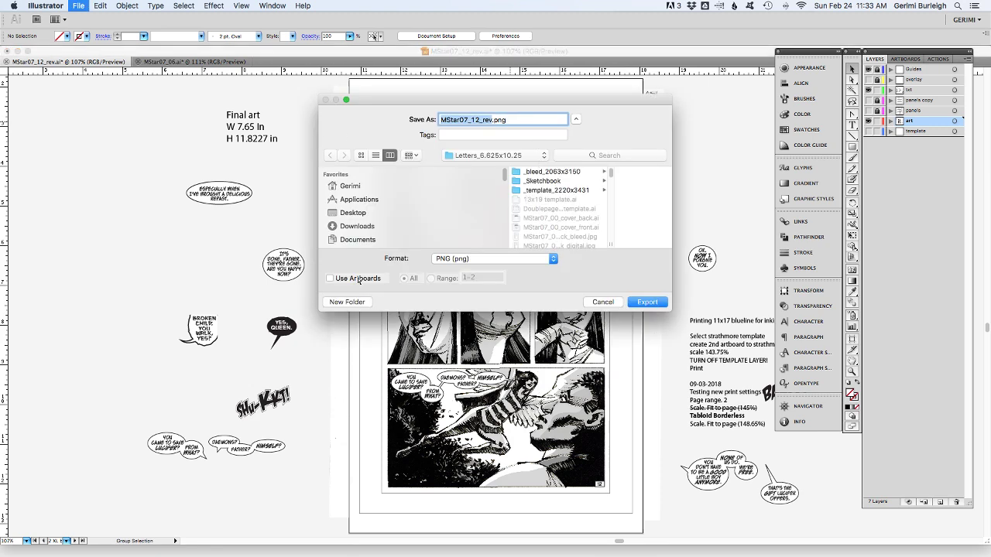
pyautogui.click(359, 279)
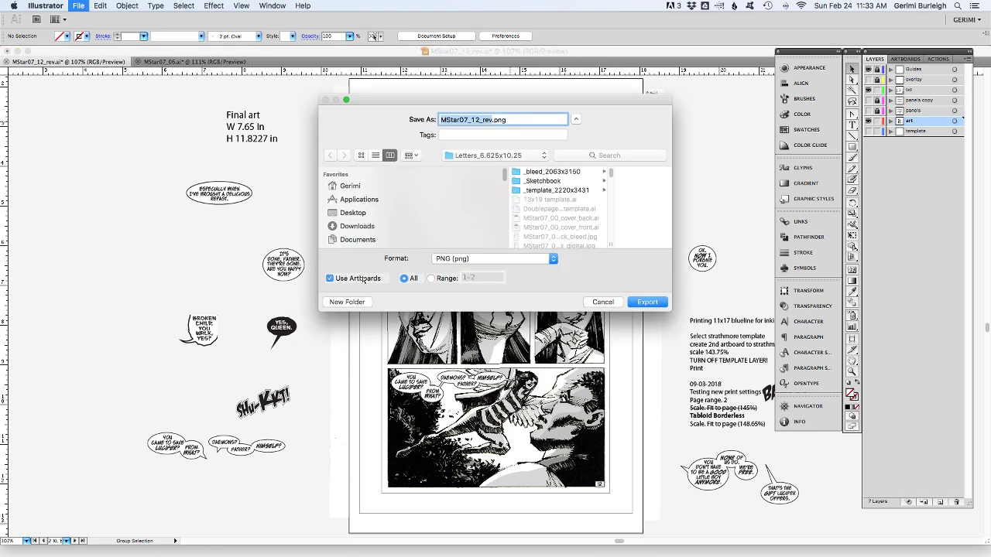
pyautogui.click(484, 260)
pyautogui.click(485, 318)
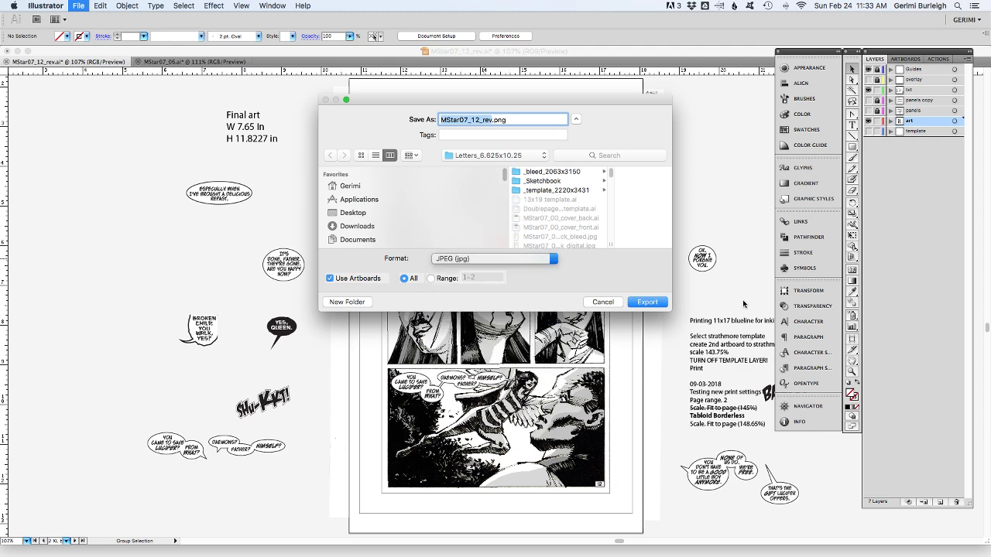
pyautogui.click(642, 304)
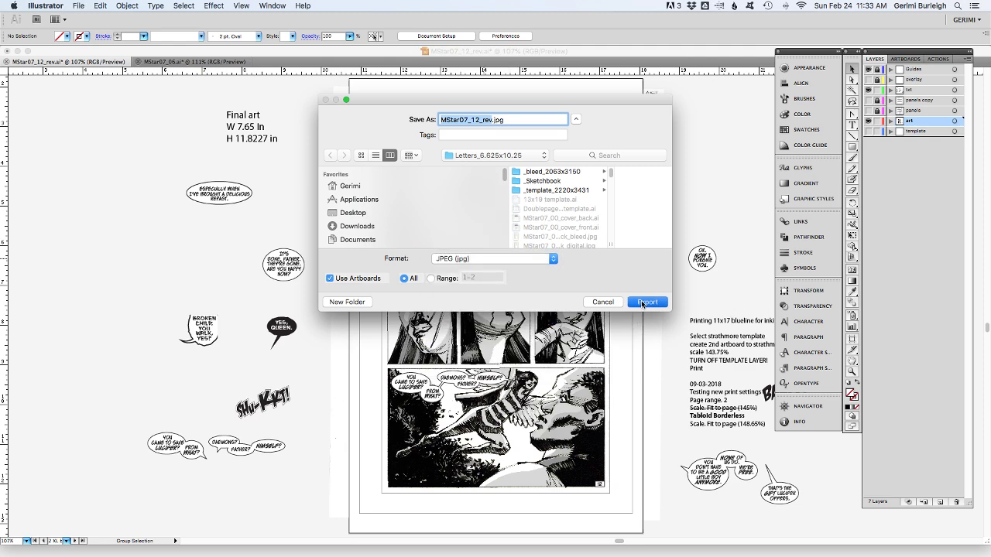
pyautogui.click(442, 149)
pyautogui.click(437, 160)
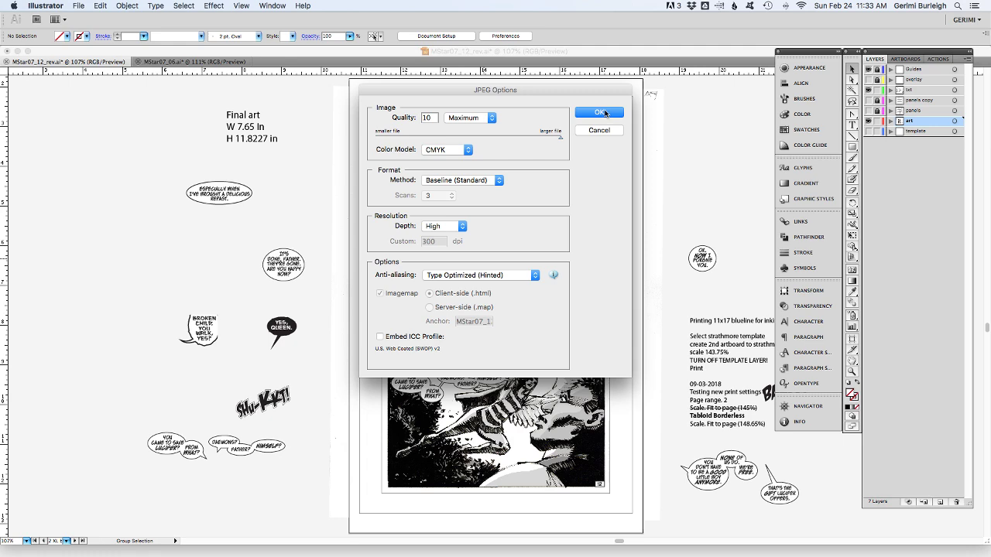
pyautogui.click(604, 113)
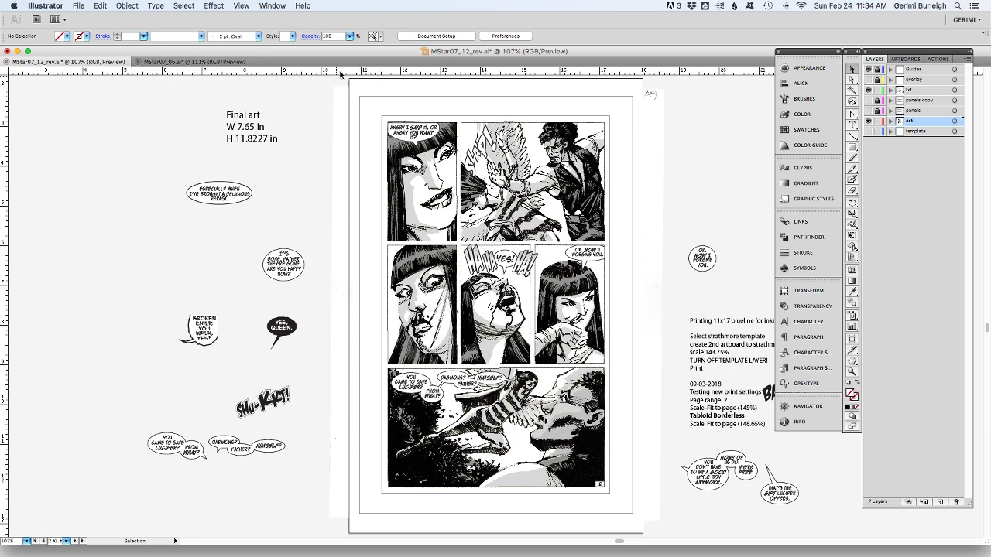
# Save MStar07_12_rev.ai and close the MStar07_06.ai file.
pyautogui.press('a')
pyautogui.press('super+p')
pyautogui.click(199, 62)
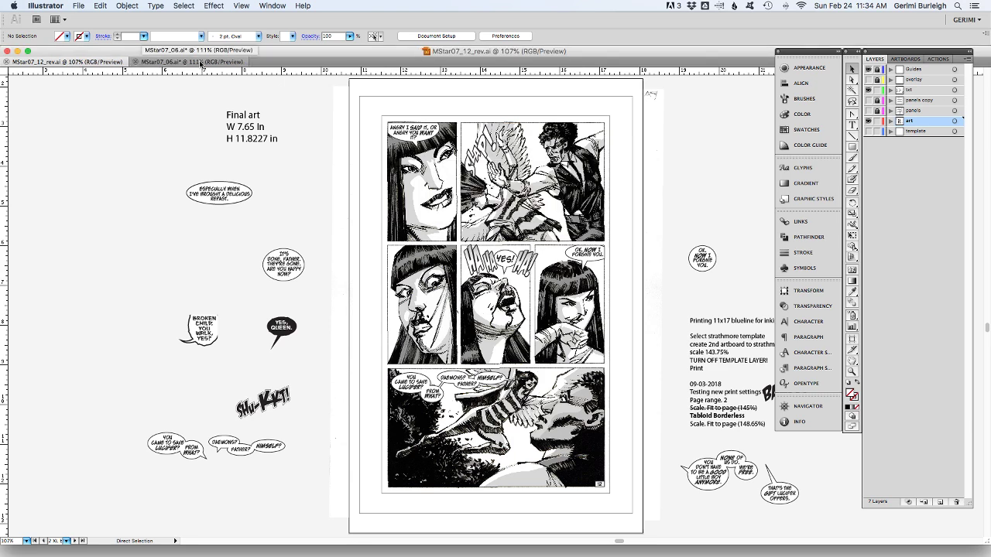
pyautogui.click(201, 62)
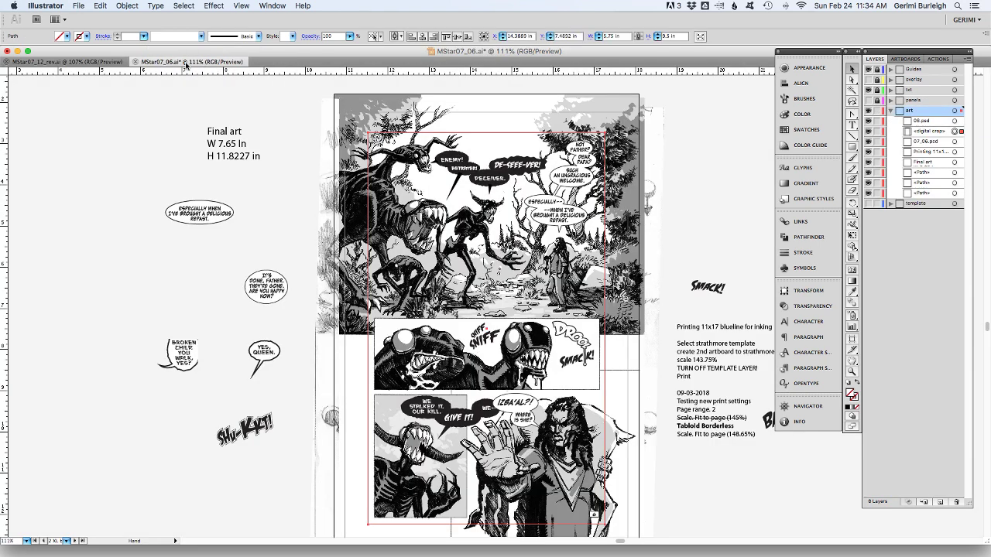
pyautogui.click(136, 62)
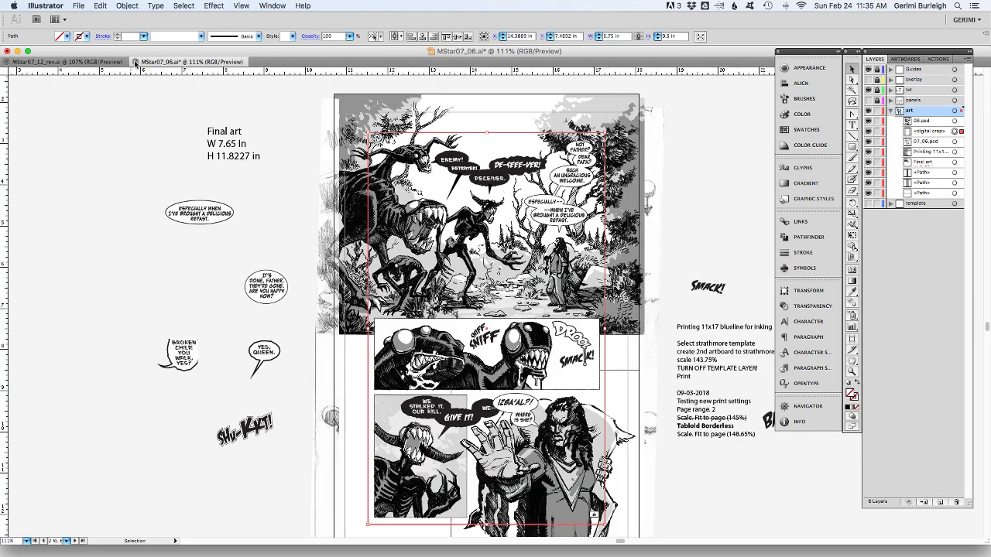
pyautogui.click(452, 174)
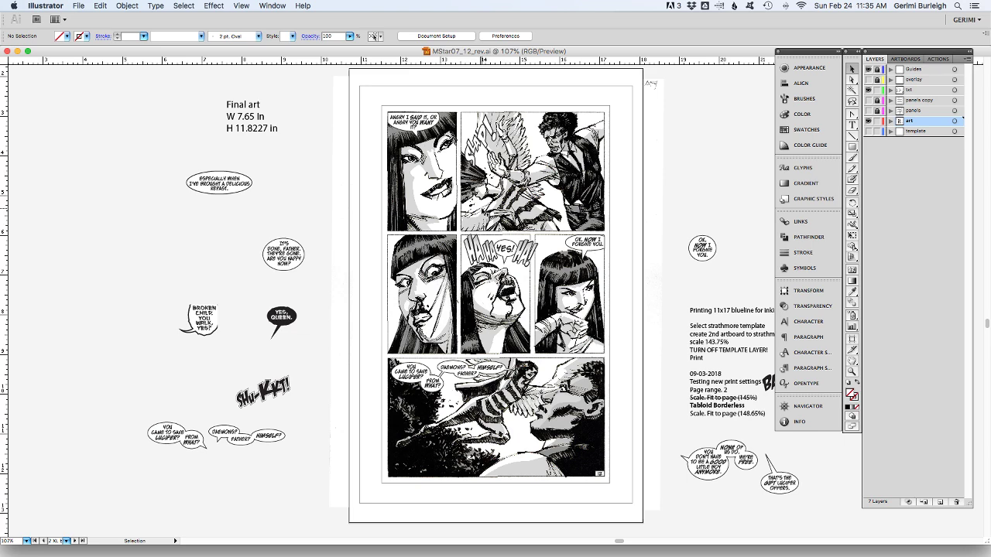
# Switch to Photoshop, put 00.psd in full-screen mode, and view the social media cards image with the panels hidden.
pyautogui.press('super+Tab')
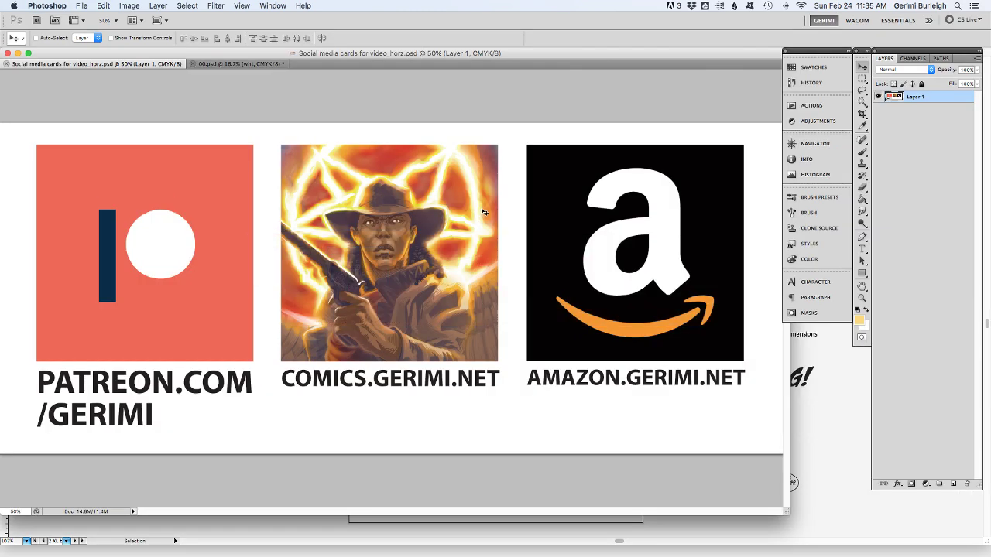
pyautogui.click(226, 65)
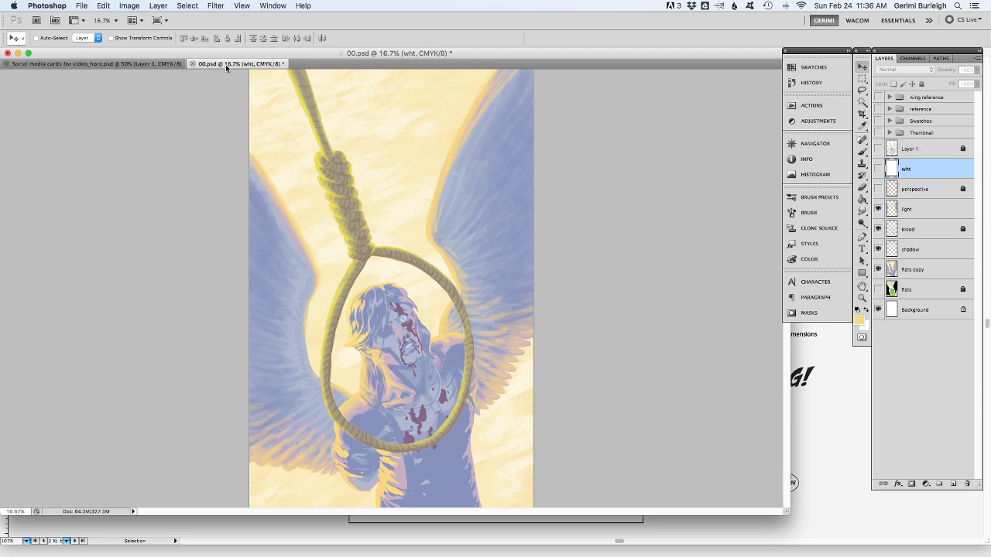
pyautogui.press('f')
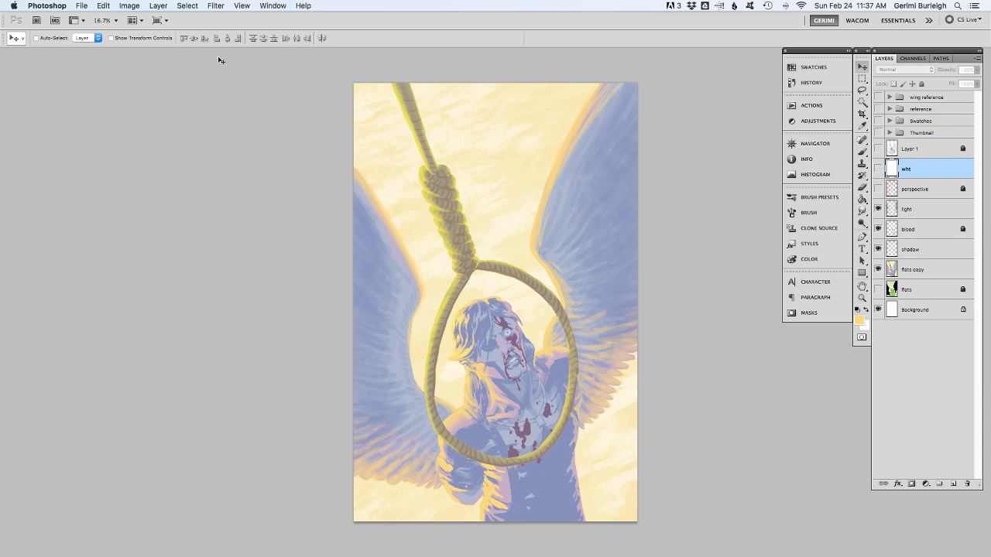
pyautogui.hotkey('ctrl', 'Tab')
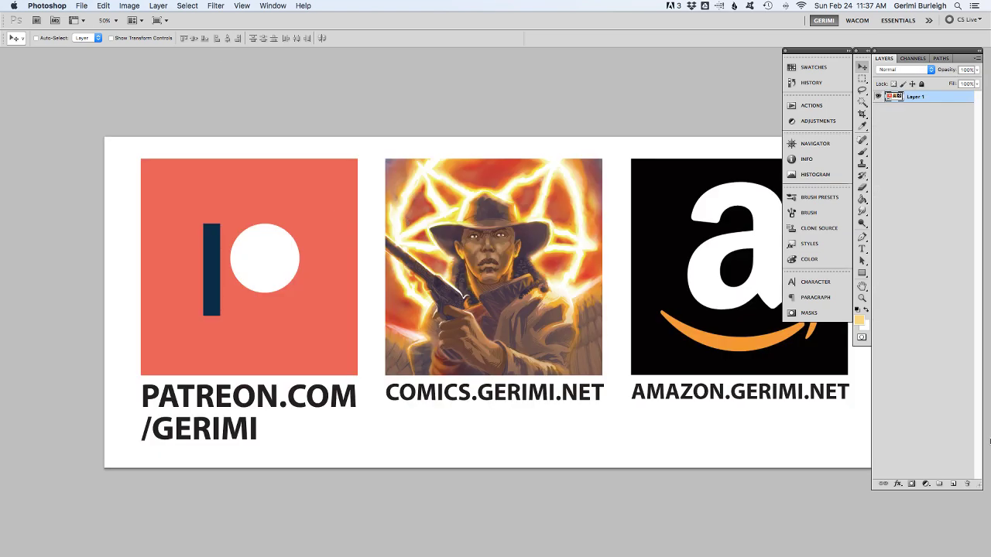
pyautogui.press('Tab')
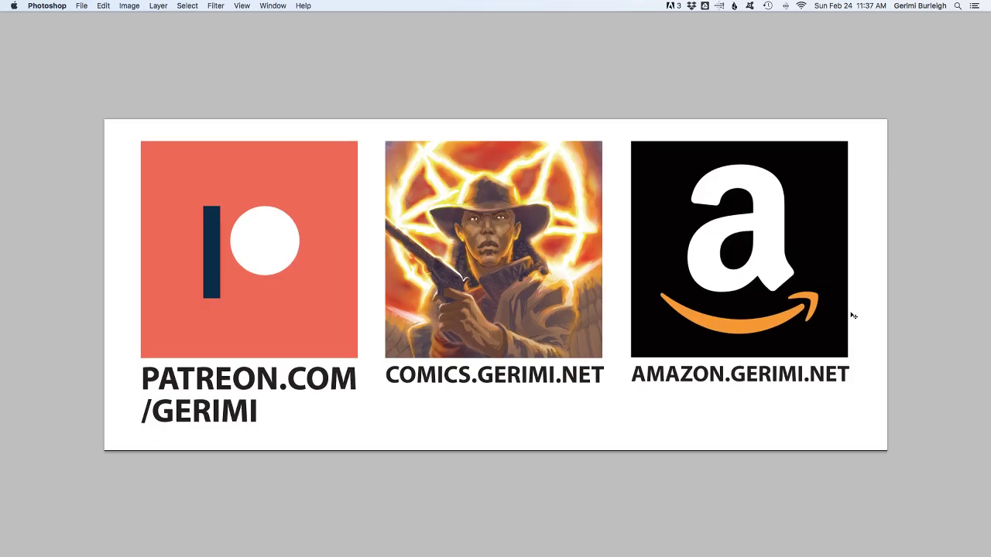
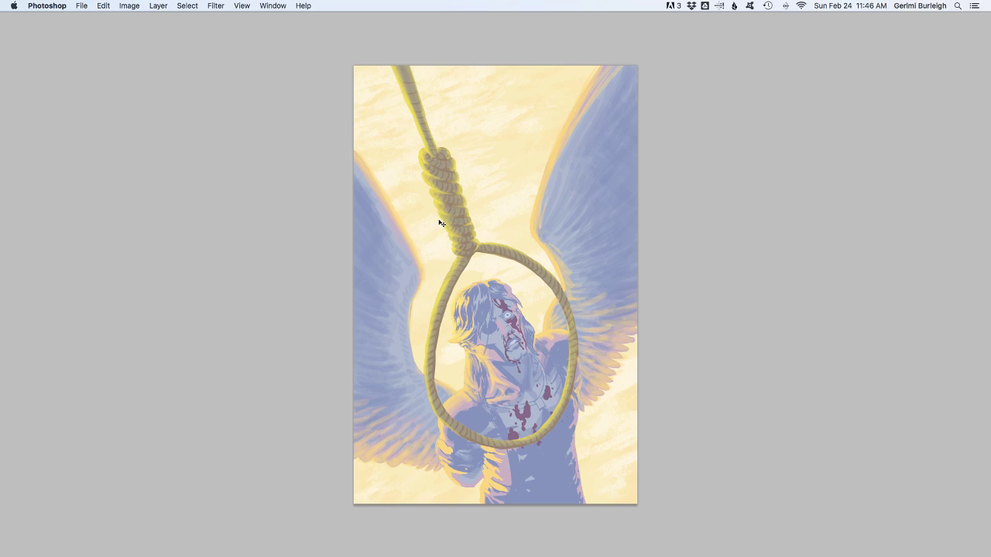
# Restore the panels in 00.psd, hide the light, blood, shadow and flats copy layers, and show the Layer 1 pencil sketch.
pyautogui.press('Tab')
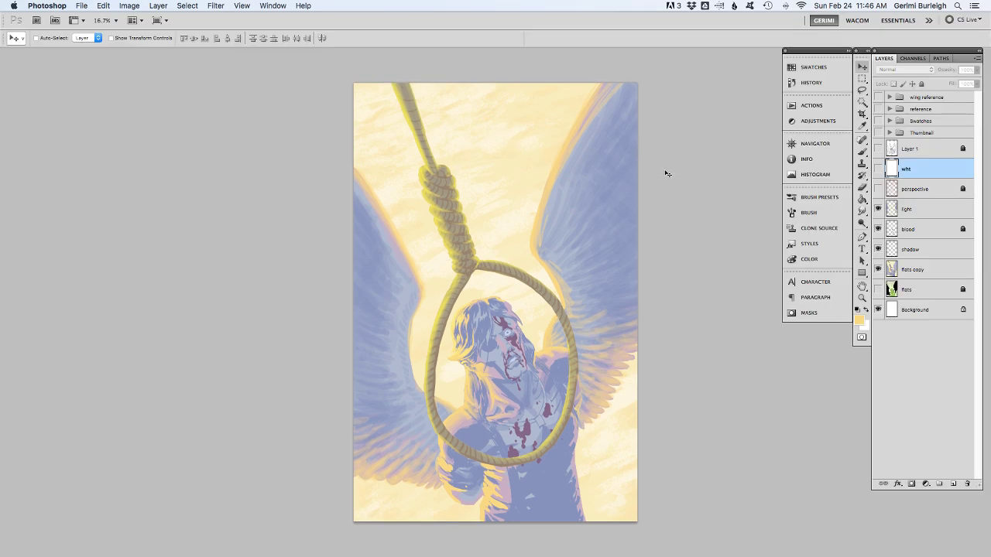
pyautogui.press('super+equal')
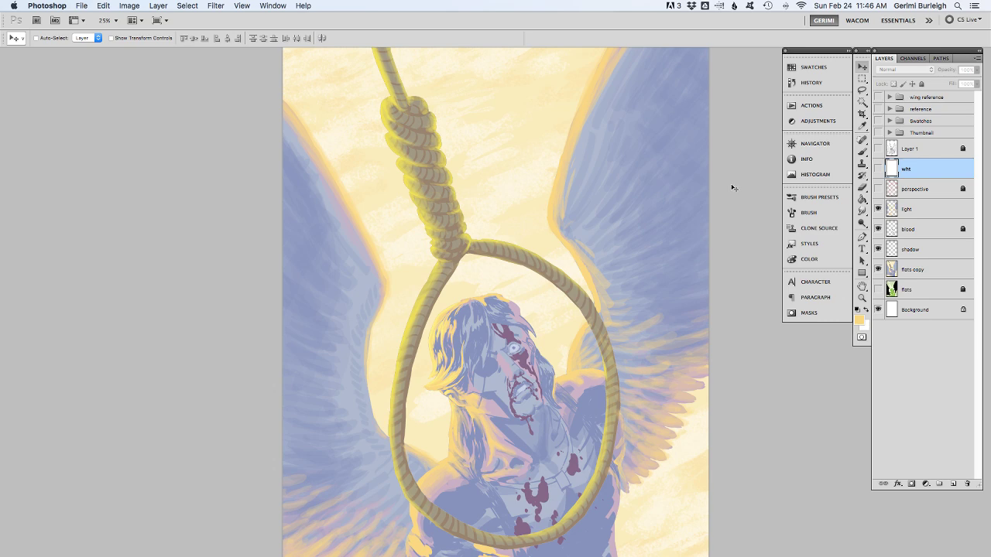
pyautogui.press('super+minus')
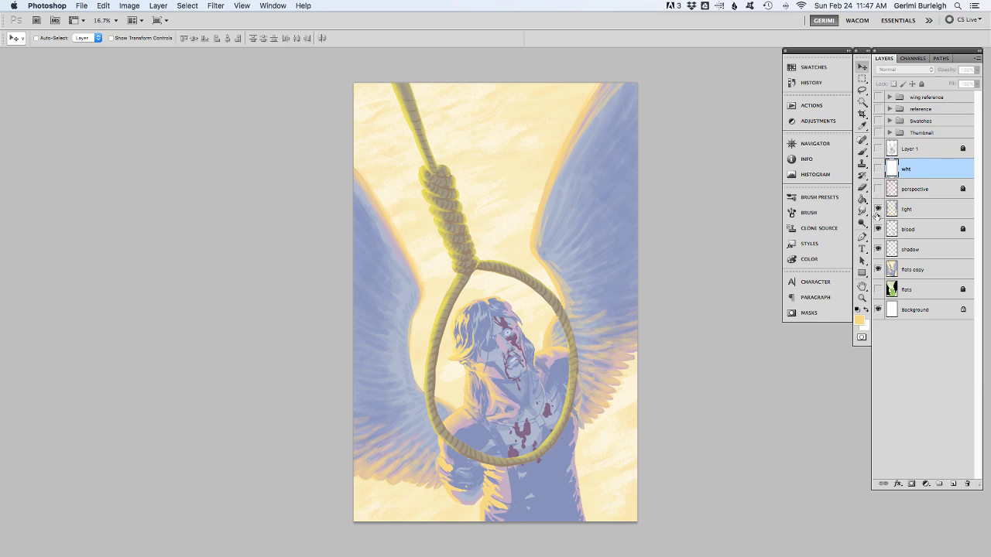
pyautogui.click(878, 209)
pyautogui.click(878, 229)
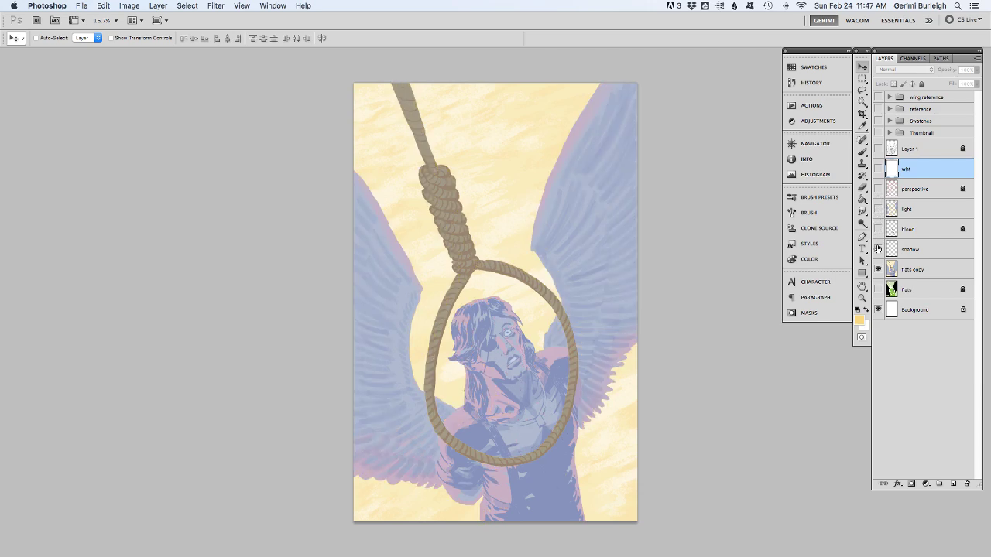
pyautogui.click(878, 269)
pyautogui.click(878, 289)
pyautogui.click(878, 288)
pyautogui.click(878, 149)
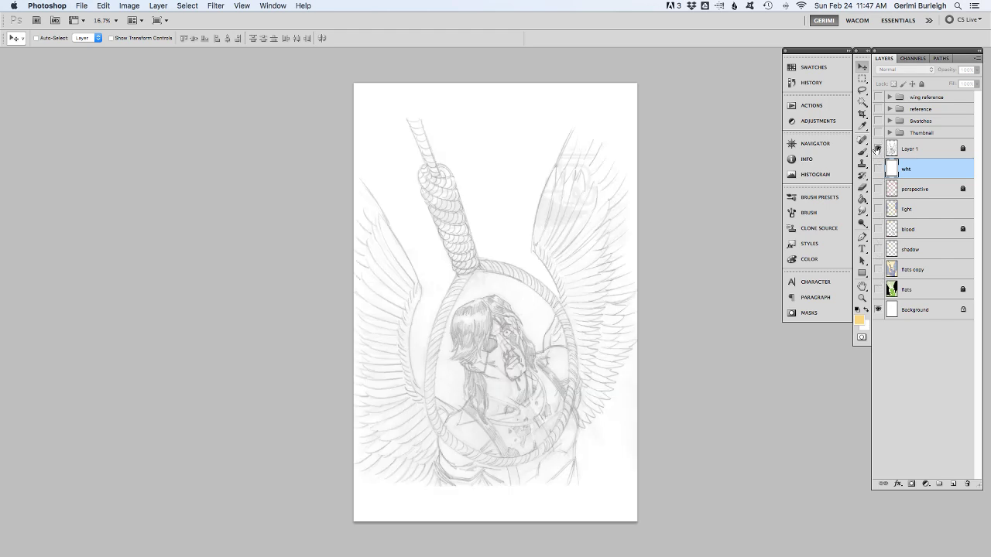
# Toggle the flats layer beneath the pencil sketch to examine the flat color shapes of the figure, wings and rope.
pyautogui.click(878, 290)
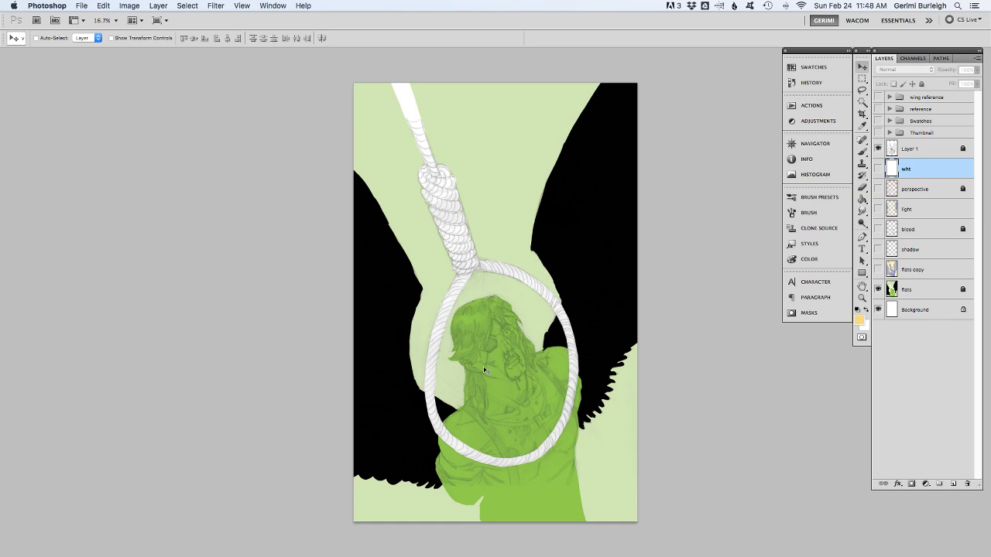
pyautogui.click(878, 290)
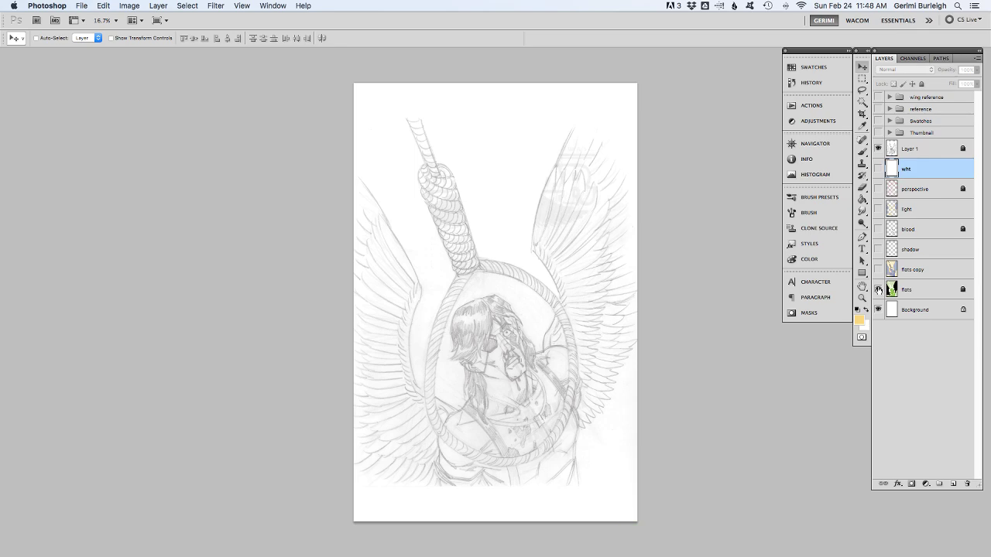
pyautogui.click(879, 290)
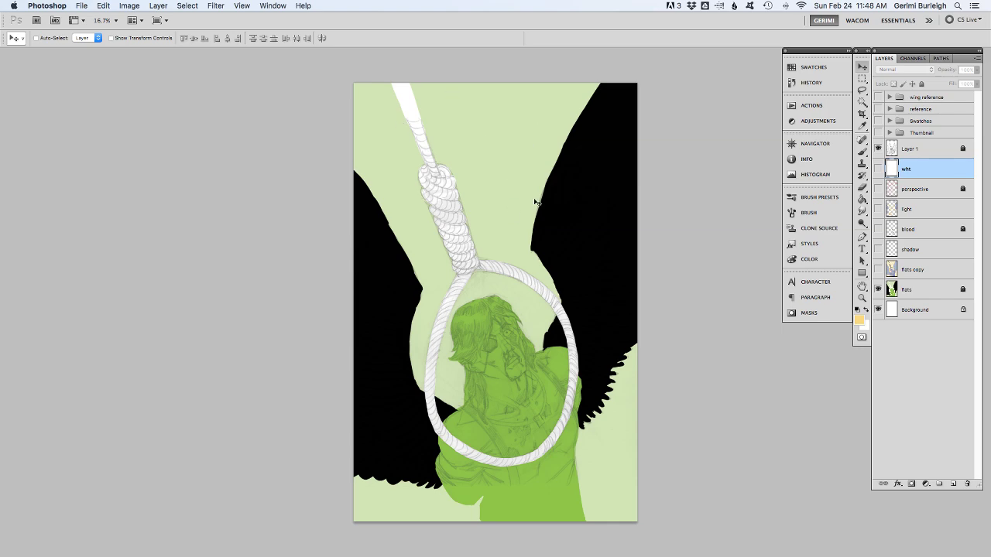
pyautogui.click(878, 289)
# Show the flats copy and shadow layers and hide the Layer 1 pencil sketch to inspect the shaded colors up close.
pyautogui.click(877, 270)
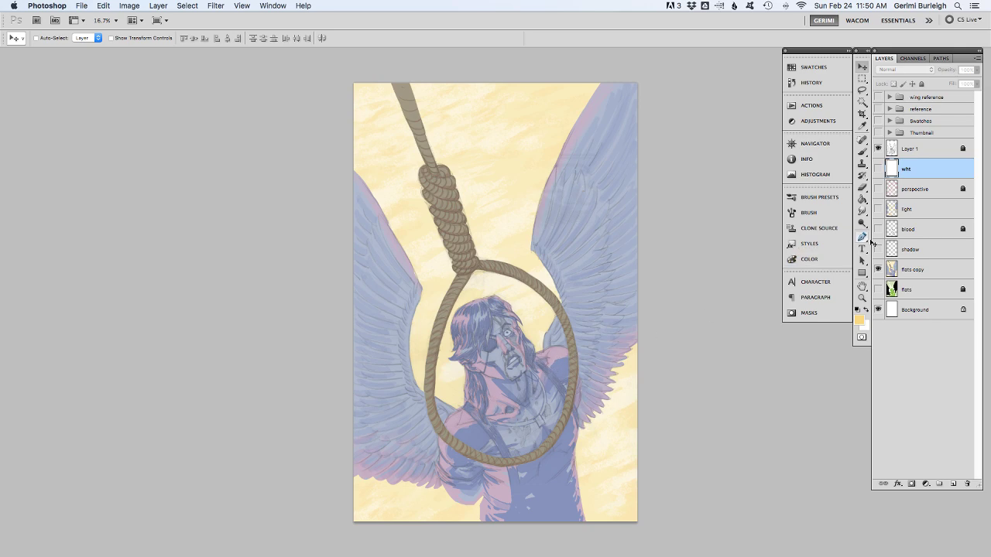
pyautogui.click(878, 249)
pyautogui.click(878, 149)
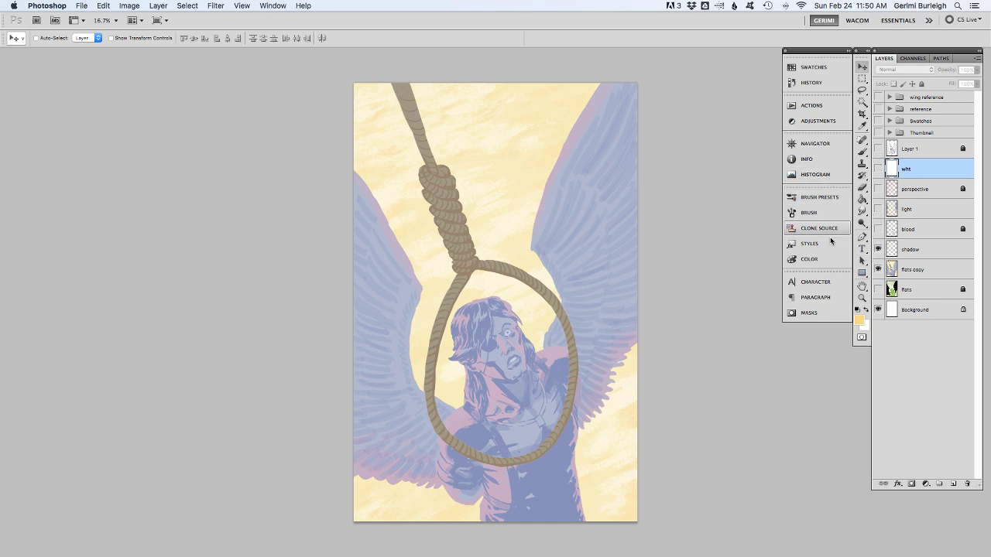
pyautogui.press('s')
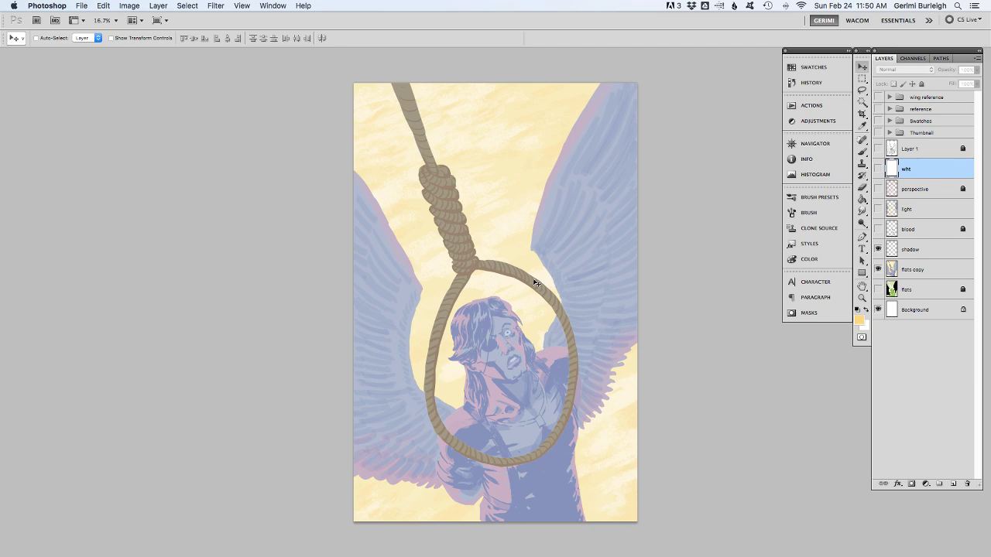
pyautogui.press('super+equal')
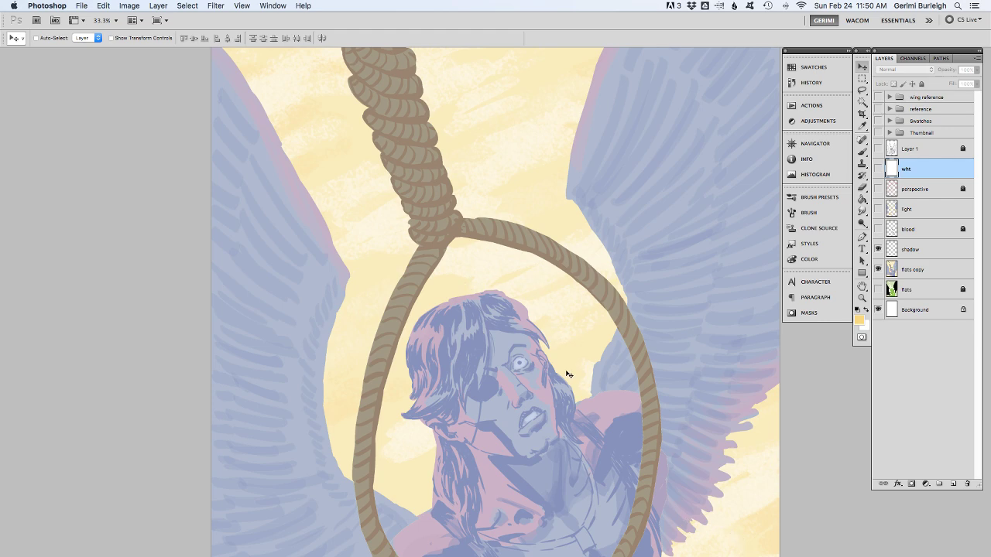
# Toggle the Layer 1 pencil sketch over the shaded colors to compare them, and examine the figure's face and torso.
pyautogui.click(877, 148)
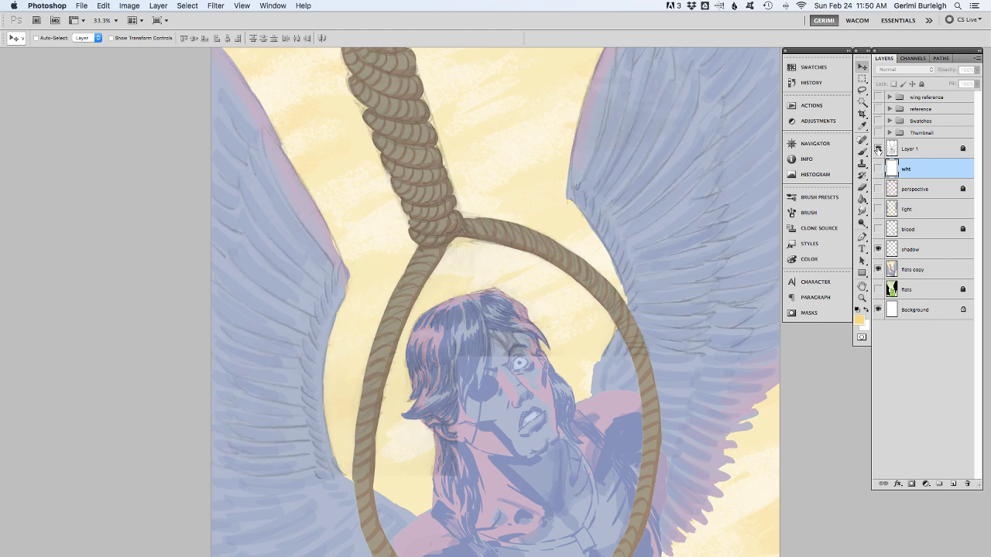
pyautogui.click(878, 148)
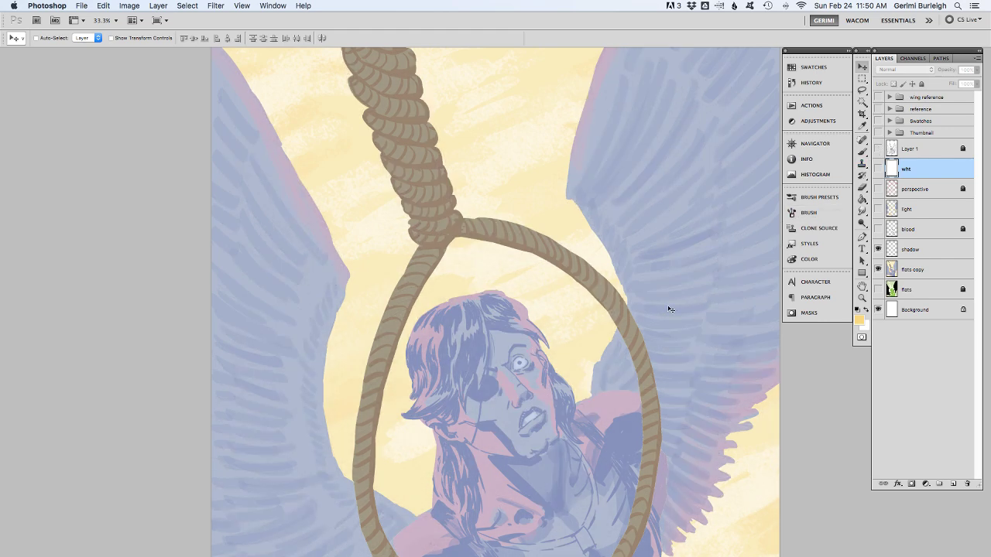
pyautogui.click(878, 148)
pyautogui.click(878, 148)
pyautogui.moveTo(565, 471); pyautogui.dragTo(506, 289)
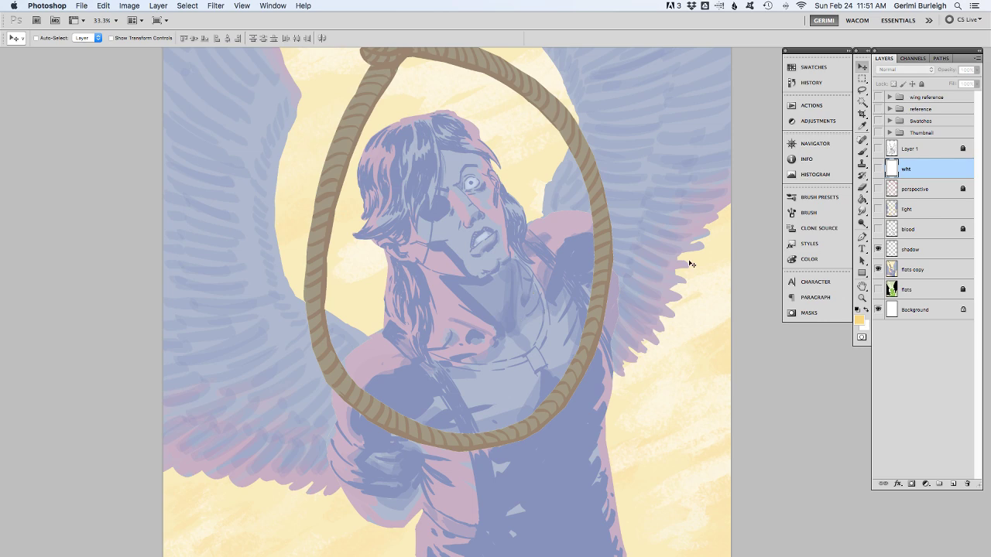
# Show the blood layer and compare the whole painting against the Layer 1 pencil sketch, with and without the wht layer beneath it.
pyautogui.click(878, 229)
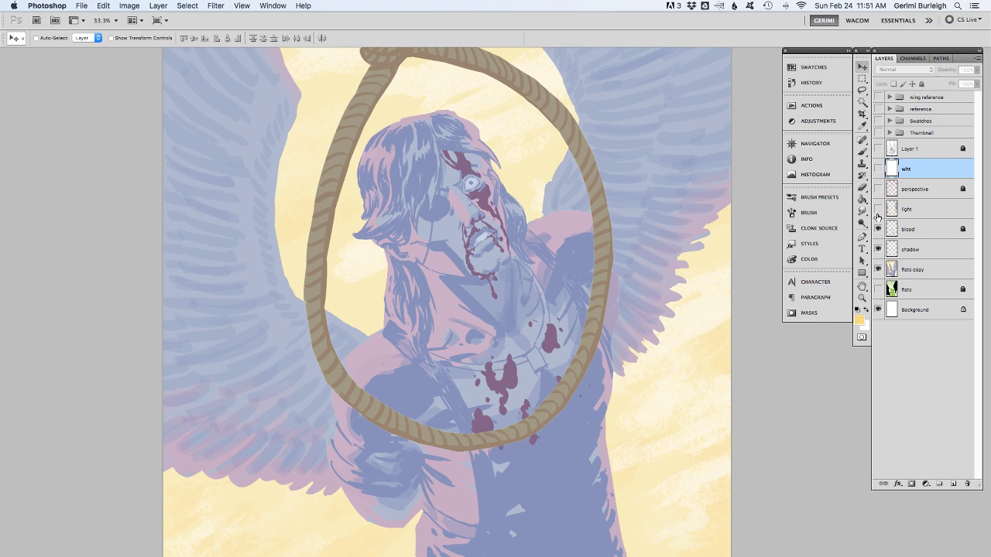
pyautogui.press('super+0')
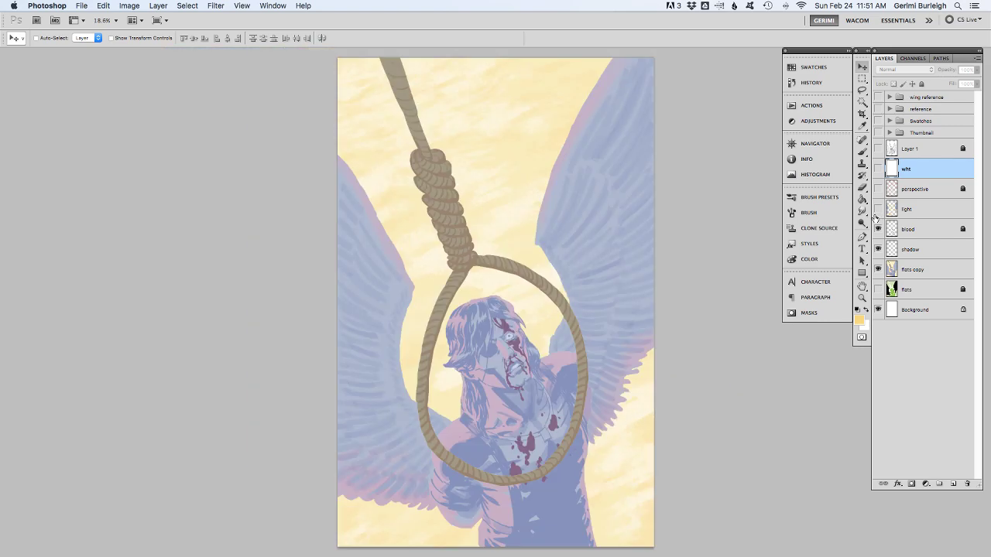
pyautogui.click(878, 148)
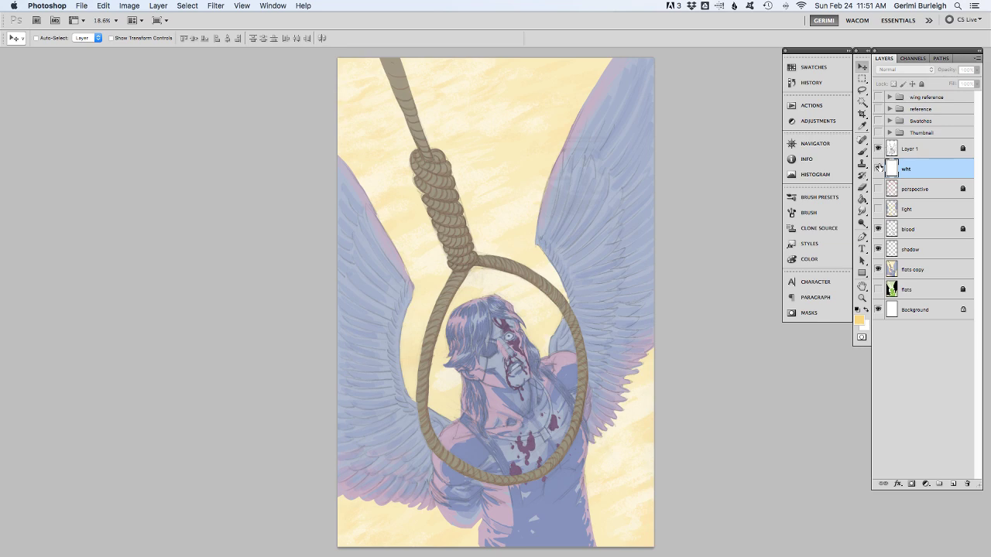
pyautogui.click(877, 168)
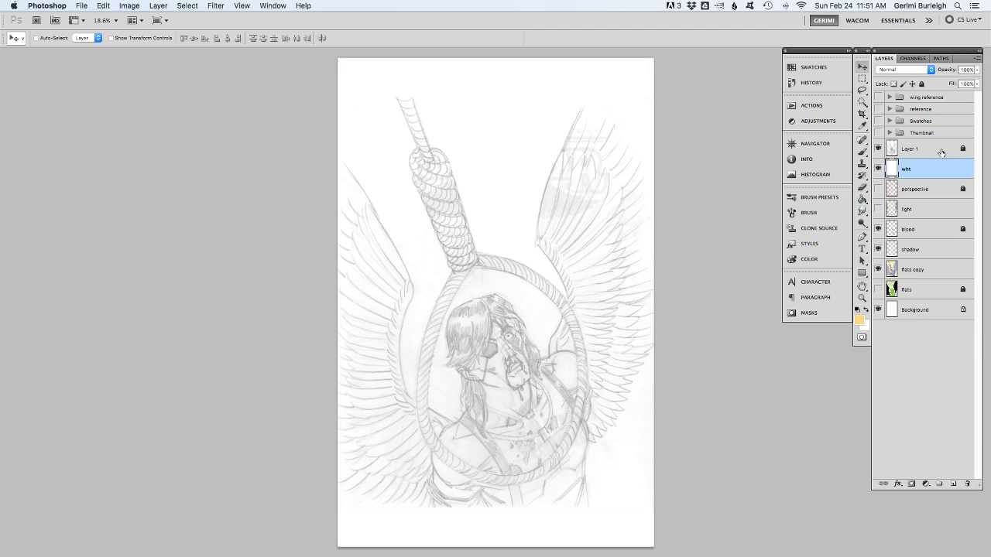
pyautogui.click(877, 169)
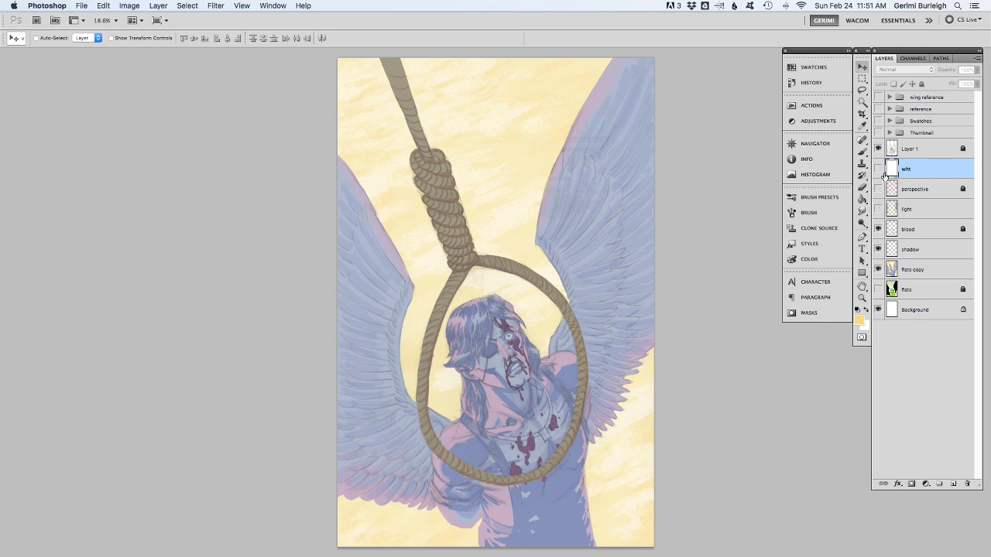
pyautogui.click(886, 148)
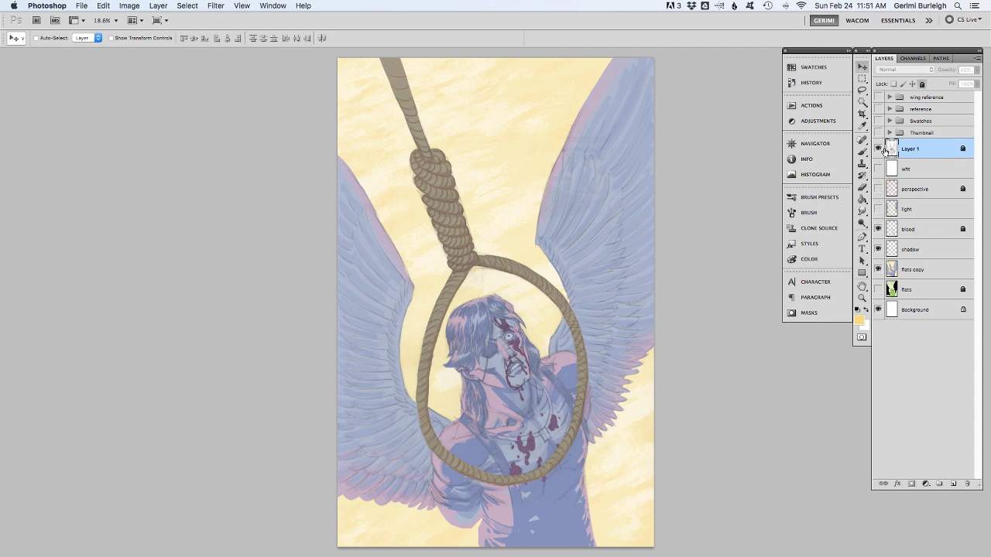
pyautogui.click(878, 149)
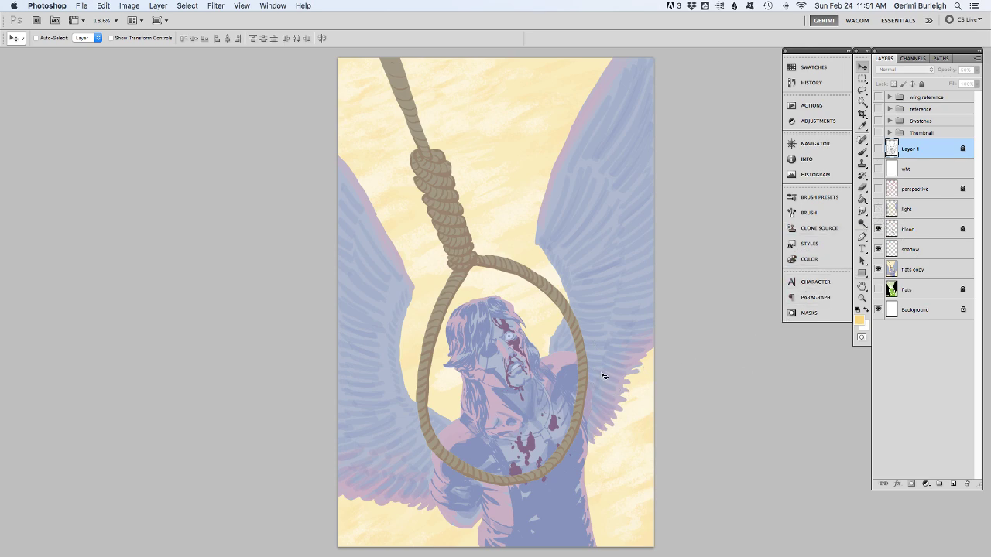
# Show the light layer and examine the highlights on the rope, wings and figure across the painting.
pyautogui.moveTo(607, 380); pyautogui.dragTo(591, 311)
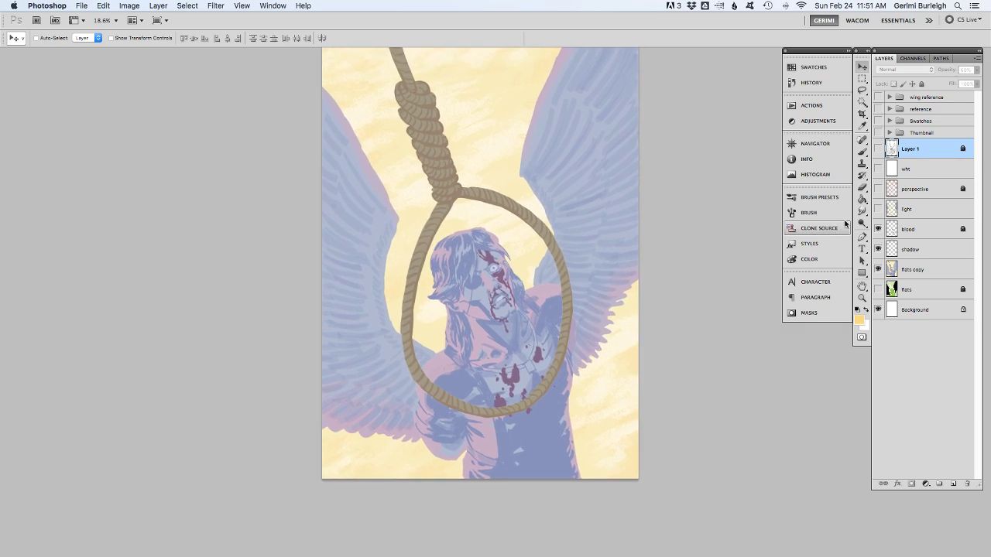
pyautogui.click(879, 209)
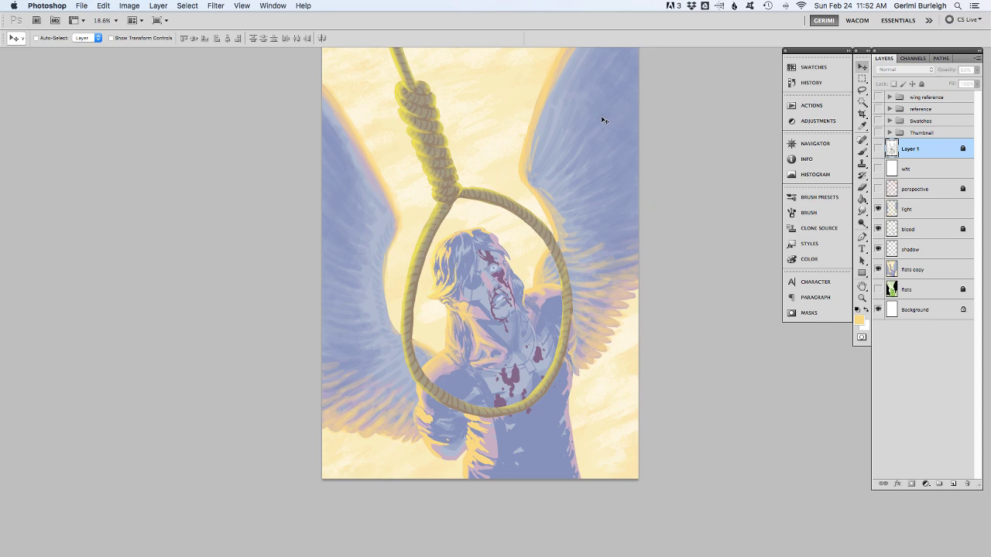
pyautogui.moveTo(559, 194); pyautogui.dragTo(527, 263)
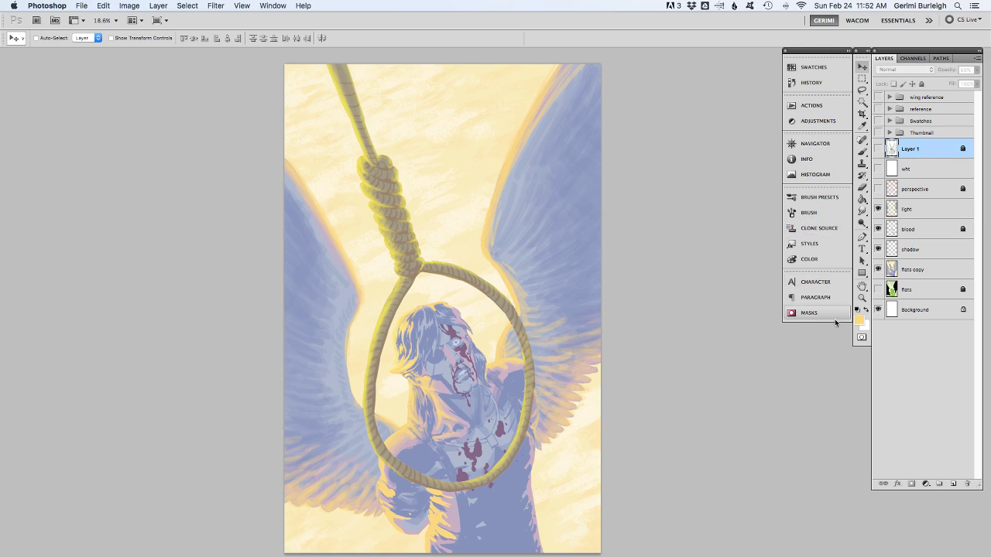
# Show the Thumbnail group, examine the color study up close, and toggle the light layer to compare the painting's lighting with it.
pyautogui.click(878, 133)
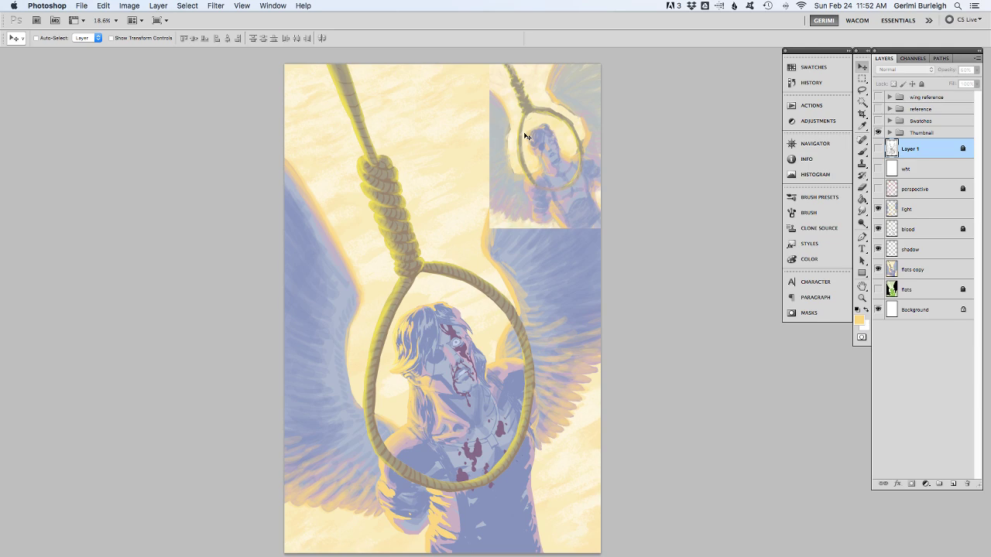
pyautogui.moveTo(492, 83); pyautogui.dragTo(521, 93)
pyautogui.moveTo(642, 204); pyautogui.dragTo(458, 285)
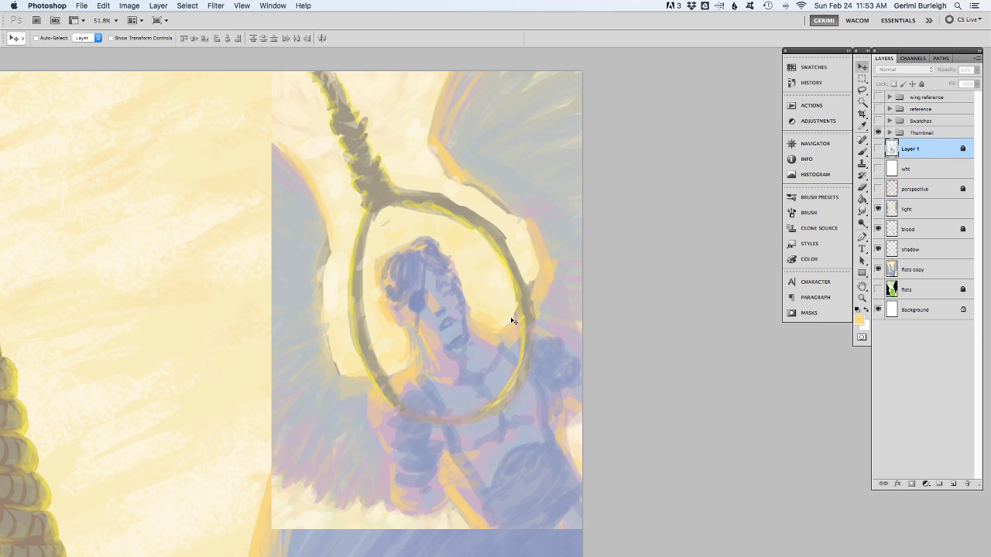
pyautogui.press('super+0')
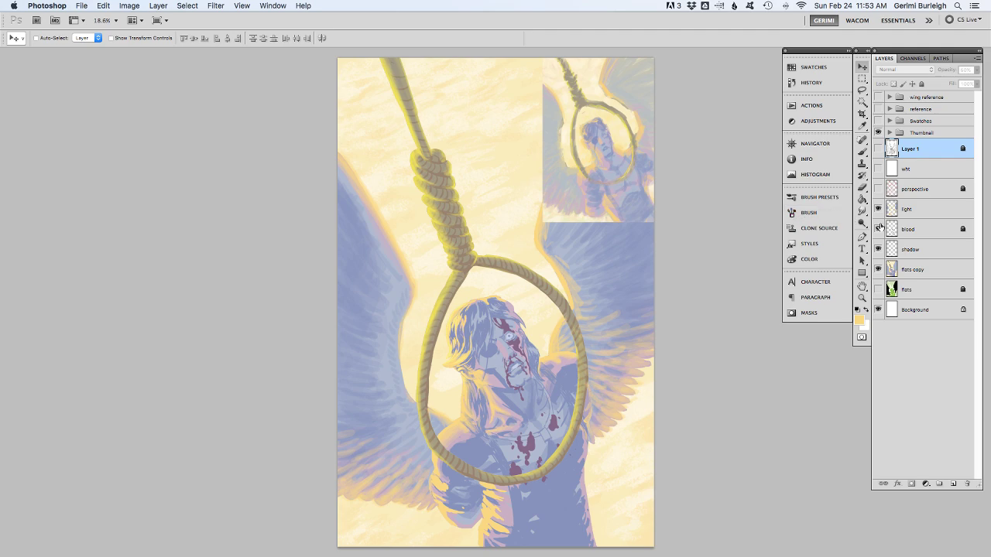
pyautogui.click(878, 209)
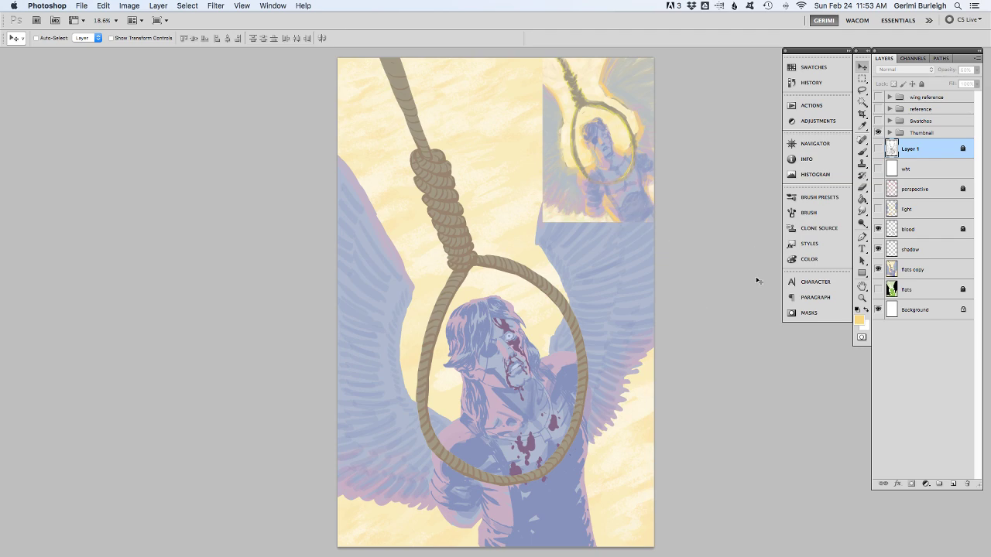
pyautogui.click(878, 209)
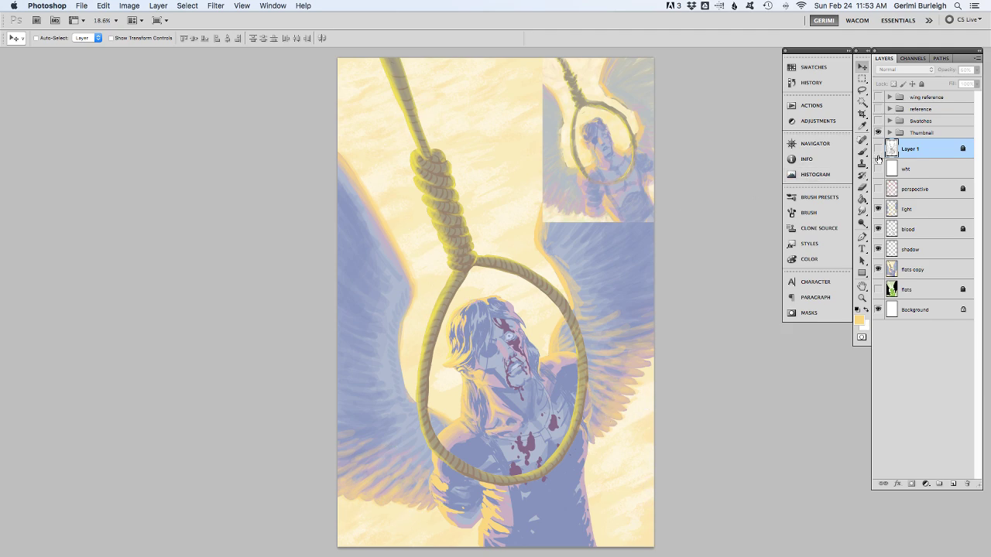
# Show and unlock the perspective layer, and raise its opacity to 60% to examine the guide lines across the painting.
pyautogui.click(878, 188)
pyautogui.click(921, 189)
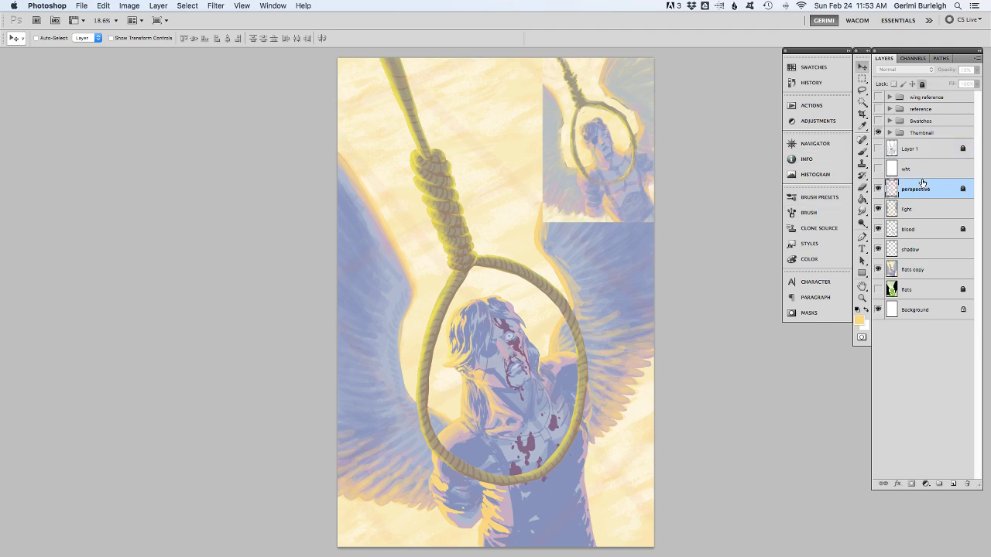
pyautogui.click(922, 85)
pyautogui.press('1')
pyautogui.press('Return')
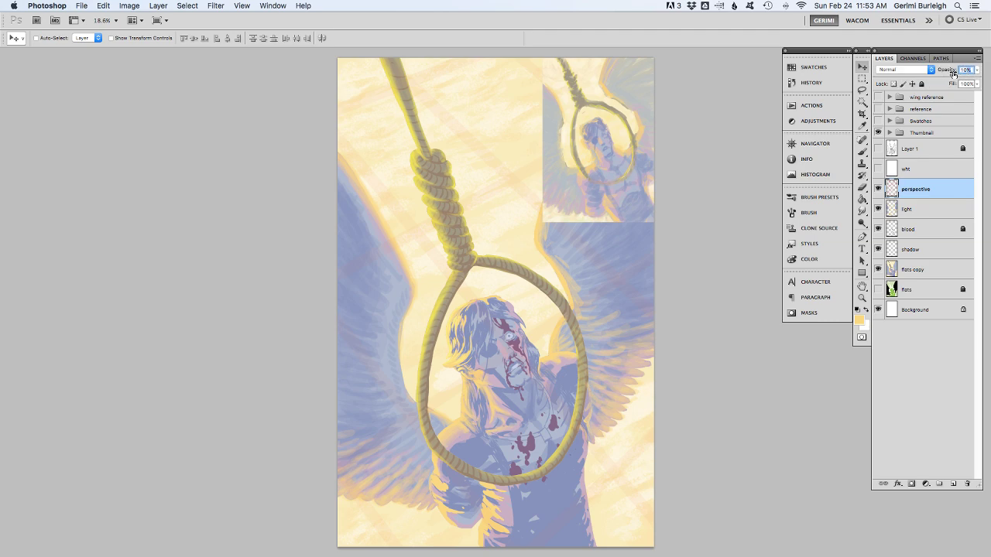
pyautogui.press('5')
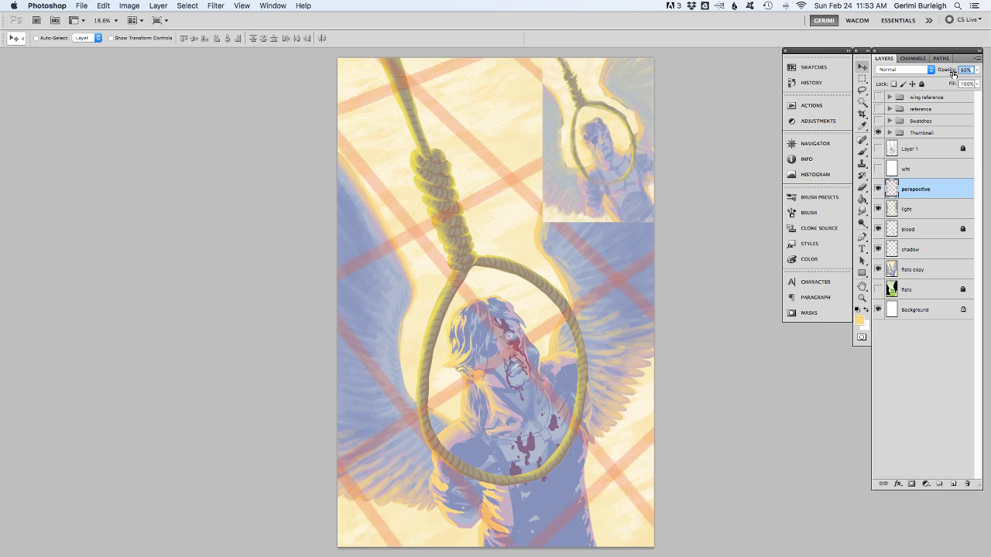
pyautogui.press('6')
pyautogui.write('0')
pyautogui.press('Return')
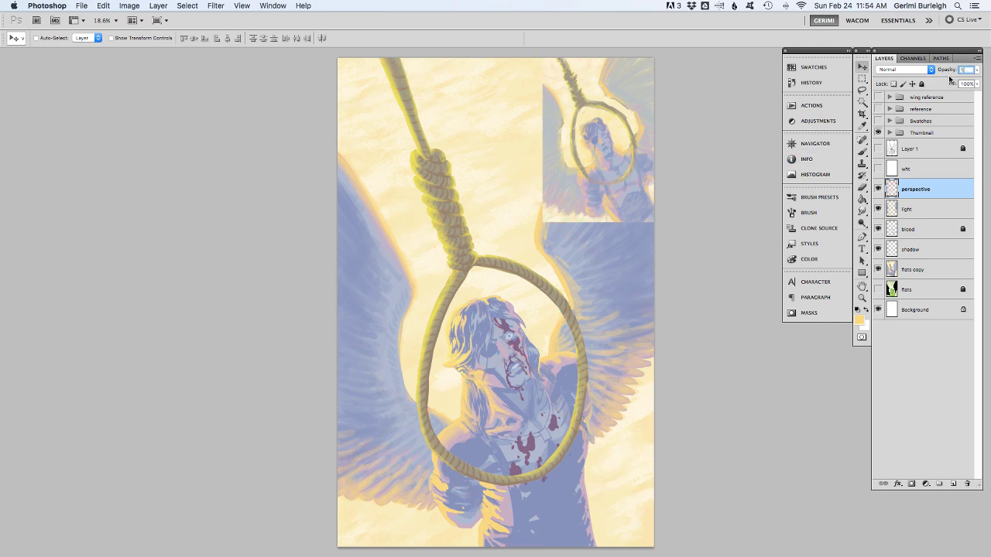
# Set the perspective layer's opacity back to 10%, lock the layer again and hide it.
pyautogui.moveTo(950, 76); pyautogui.dragTo(960, 81)
pyautogui.click(922, 84)
pyautogui.click(878, 189)
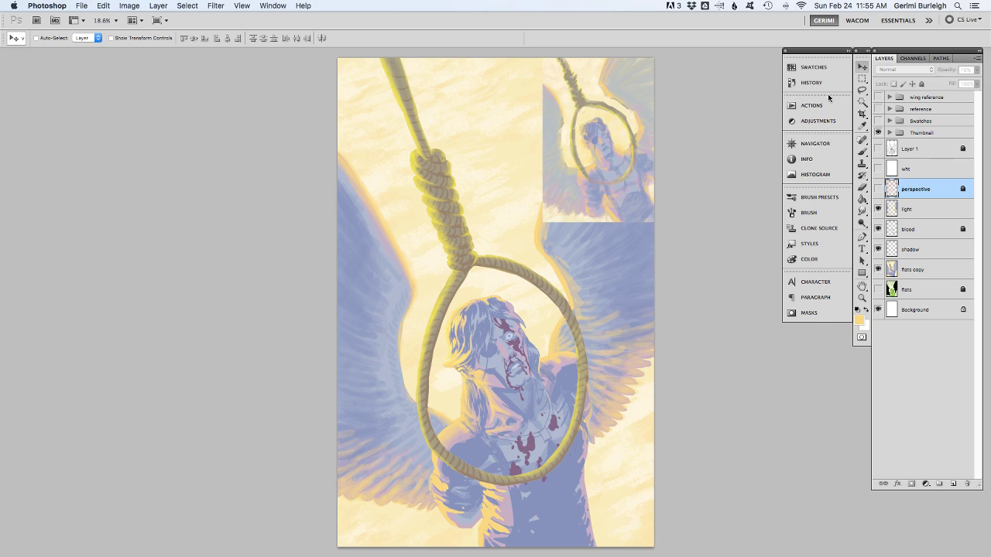
# Toggle the Thumbnail group off and on, and look briefly at the social media cards image before returning to 00.psd.
pyautogui.click(879, 133)
pyautogui.click(879, 133)
pyautogui.press('super+Tab')
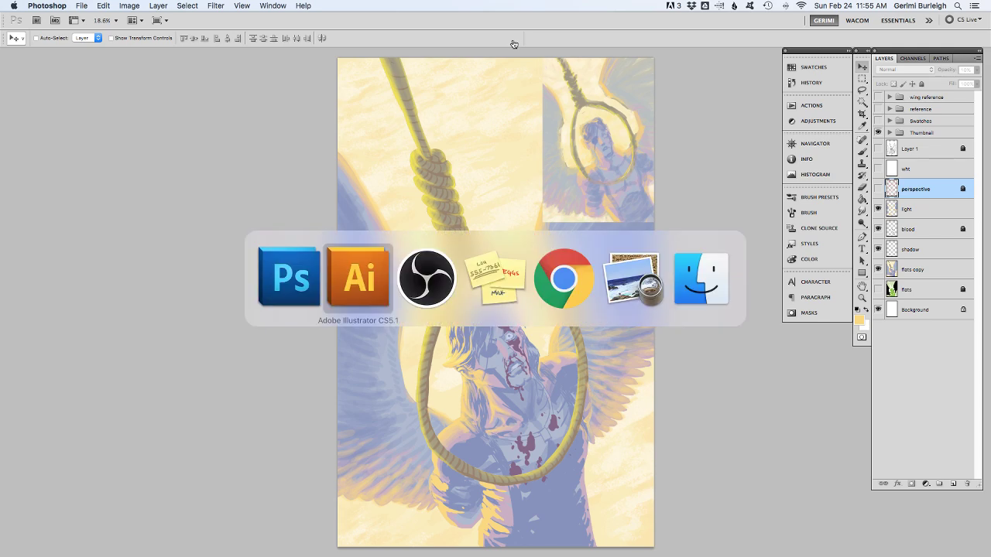
pyautogui.press('super+shift+Tab')
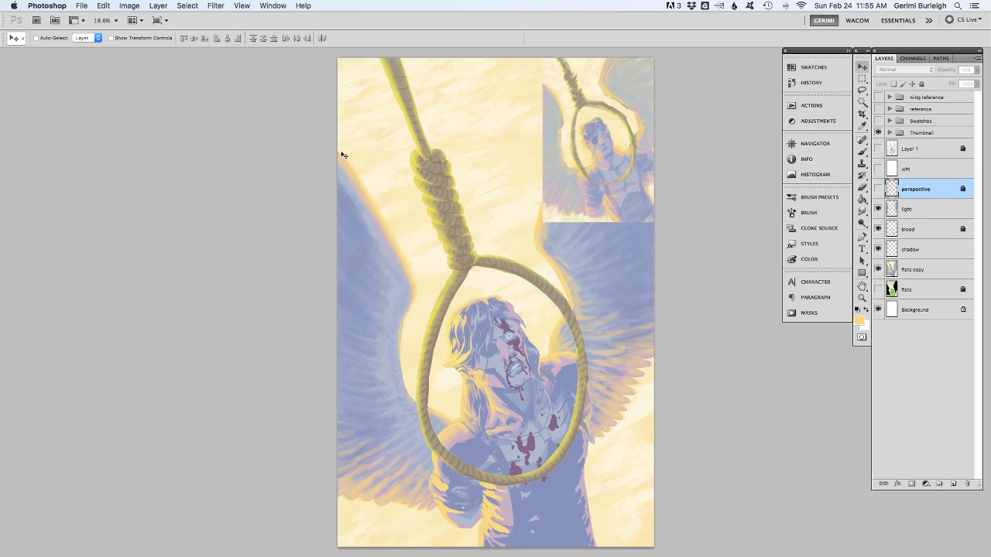
pyautogui.hotkey('ctrl', 'Tab')
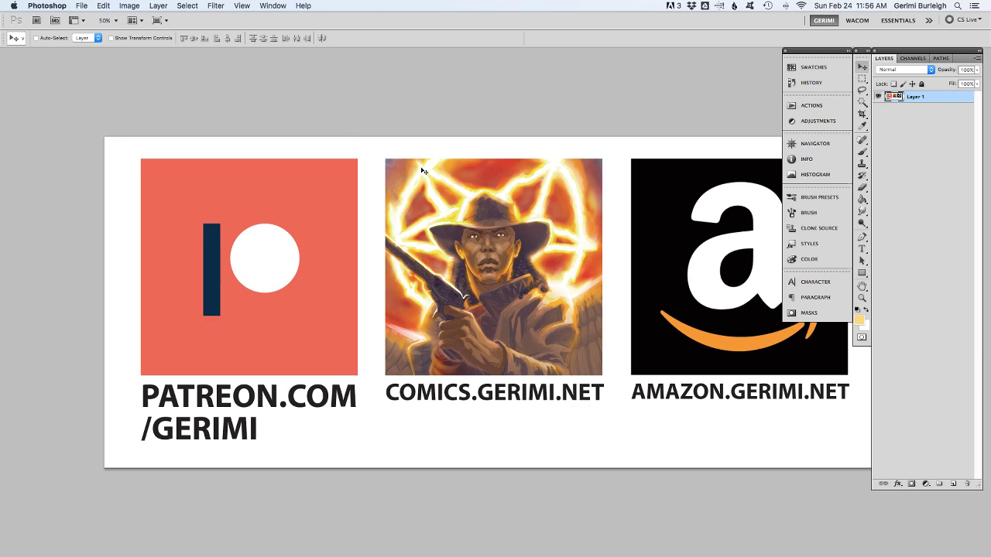
pyautogui.hotkey('ctrl', 'Tab')
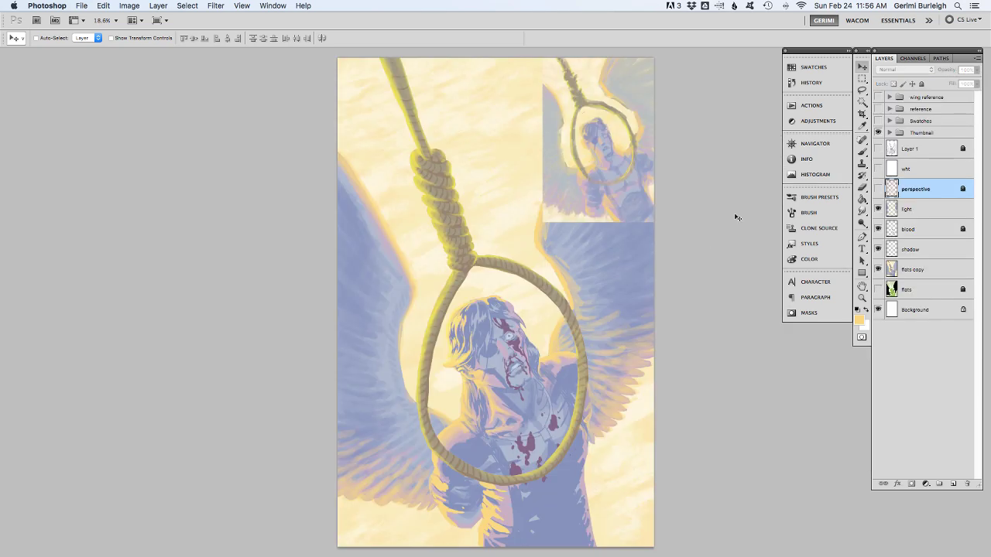
# View the pencil sketch beside the color thumbnail by temporarily showing the wht and Layer 1 layers, and dismiss the calendar reminder.
pyautogui.click(877, 132)
pyautogui.click(878, 168)
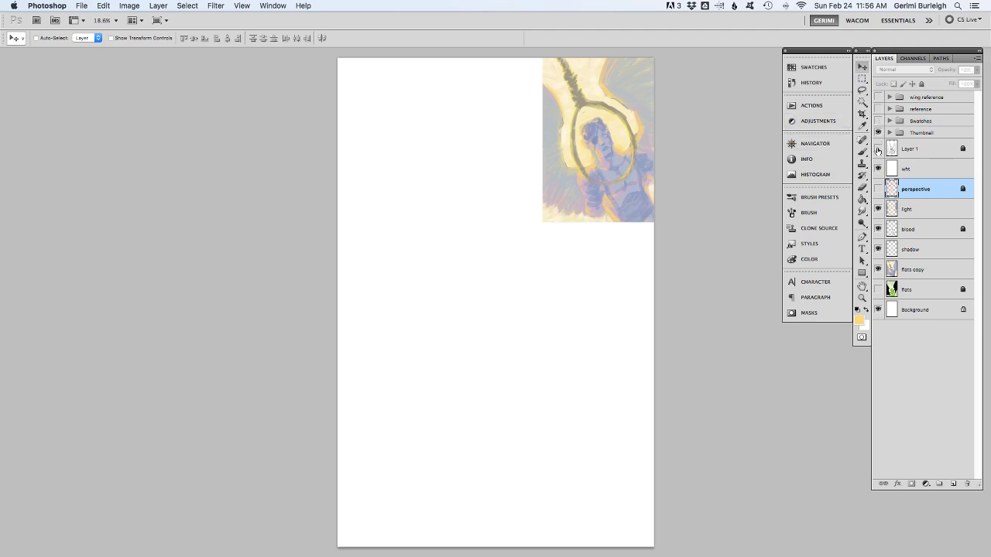
pyautogui.click(879, 150)
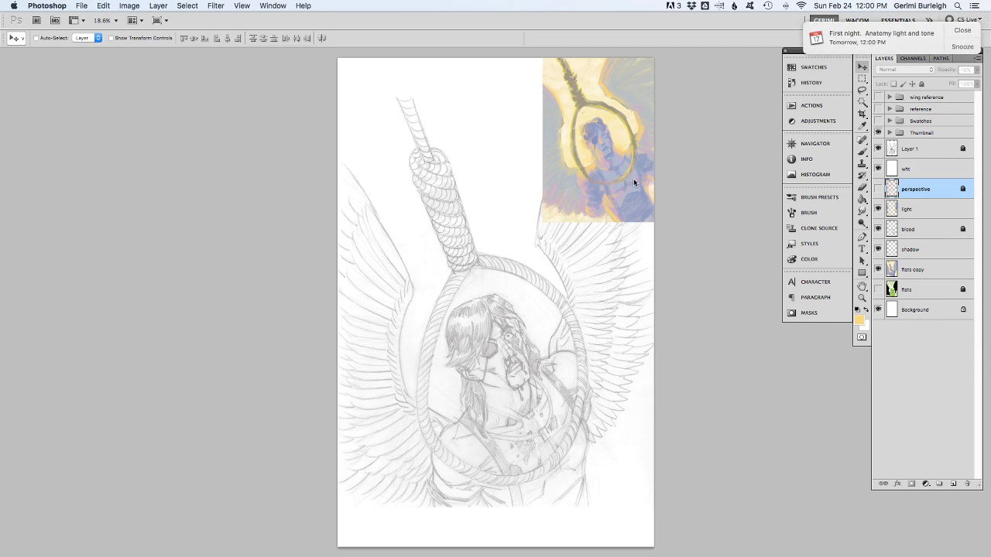
pyautogui.click(956, 30)
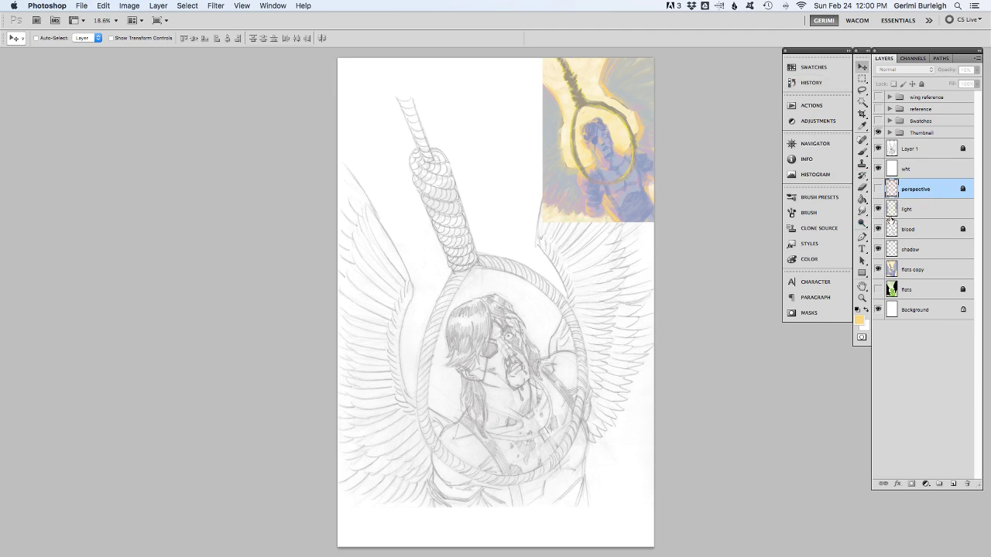
pyautogui.click(877, 168)
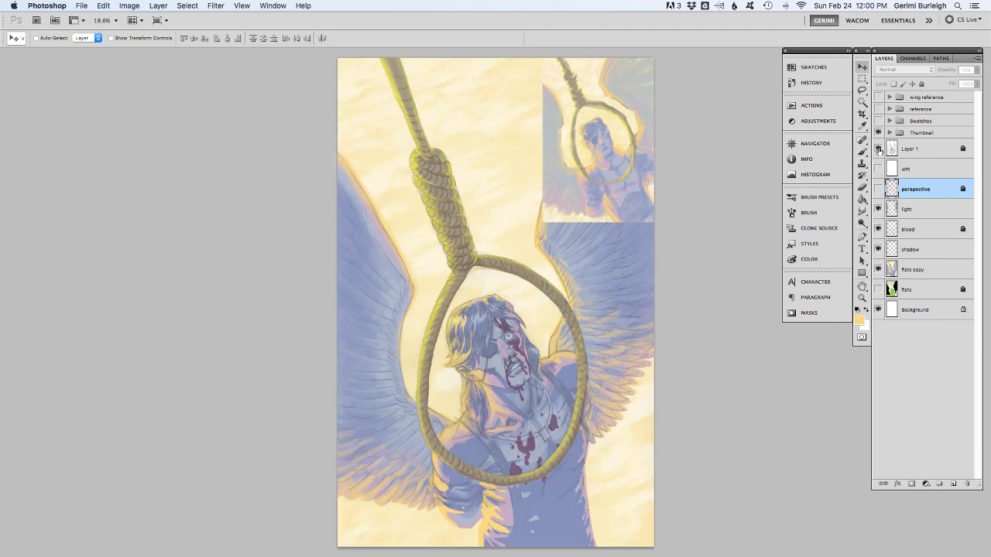
pyautogui.click(878, 148)
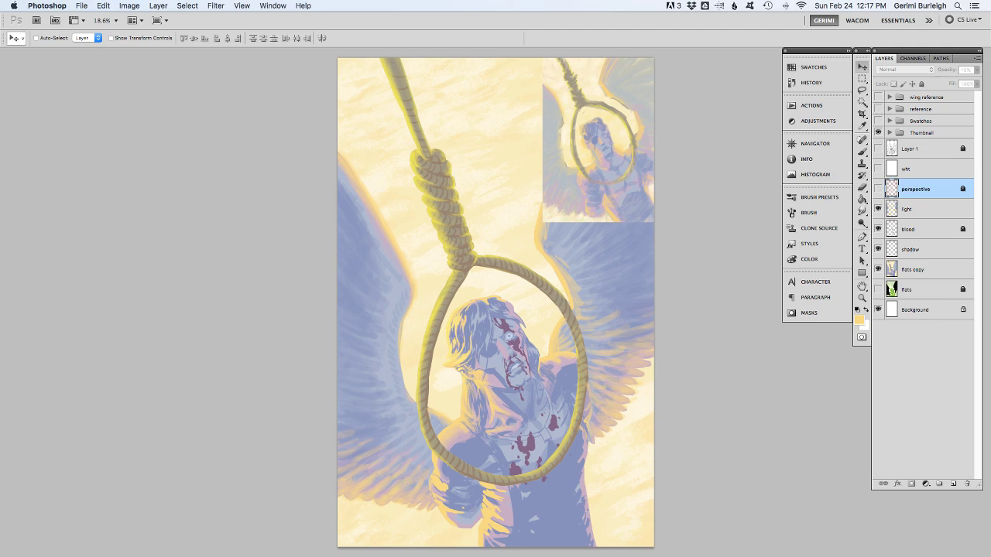
# Hide the Thumbnail group in 00.psd, and display the social media cards image with the panels hidden.
pyautogui.click(878, 133)
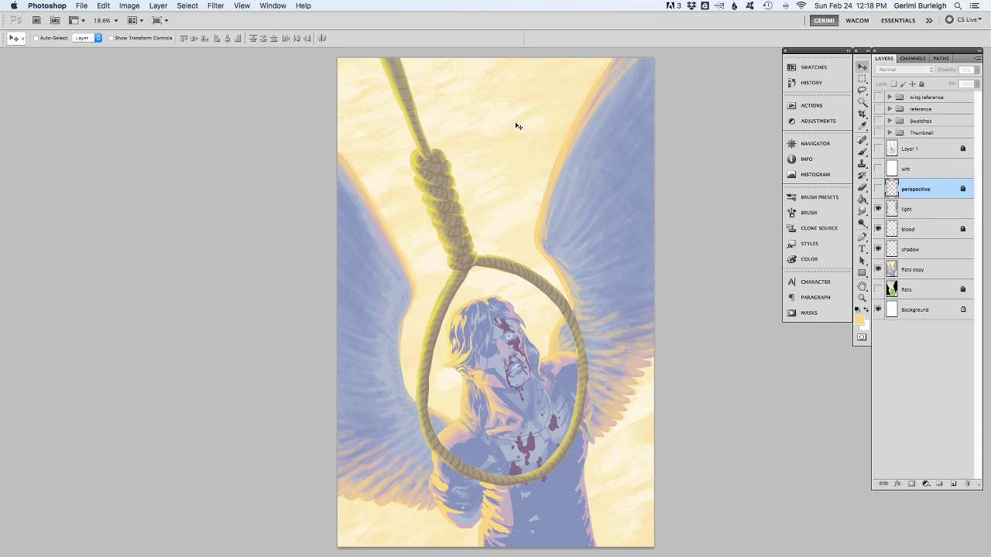
pyautogui.hotkey('ctrl', 'Tab')
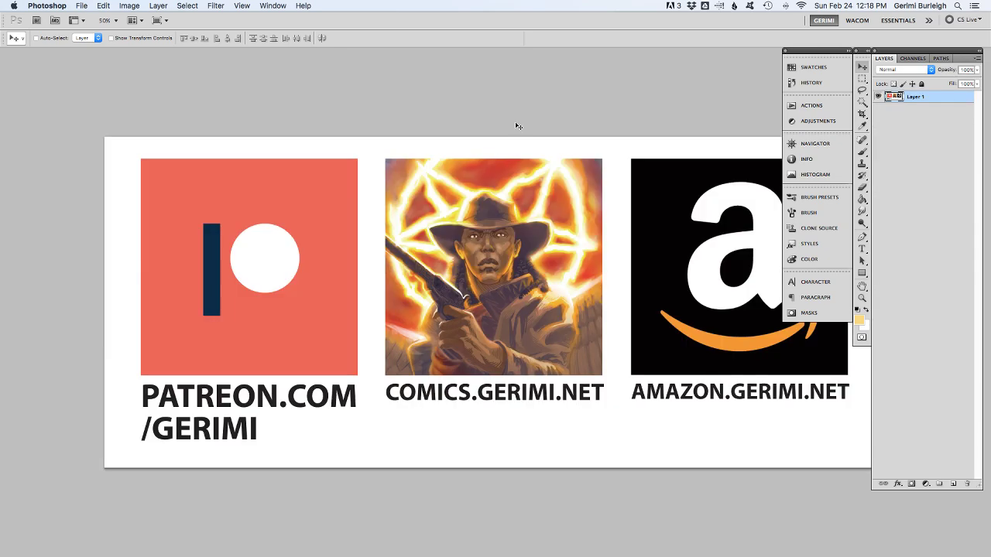
pyautogui.press('Tab')
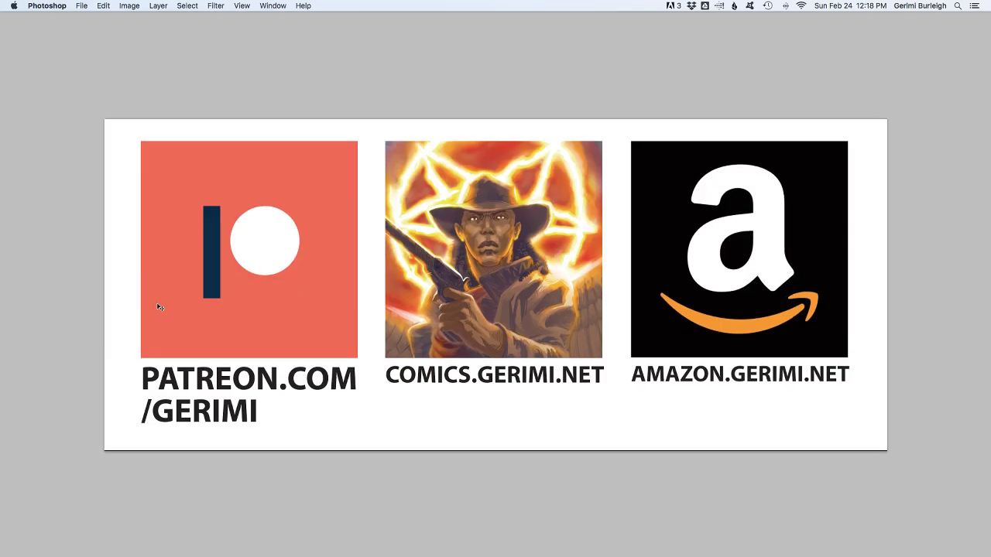